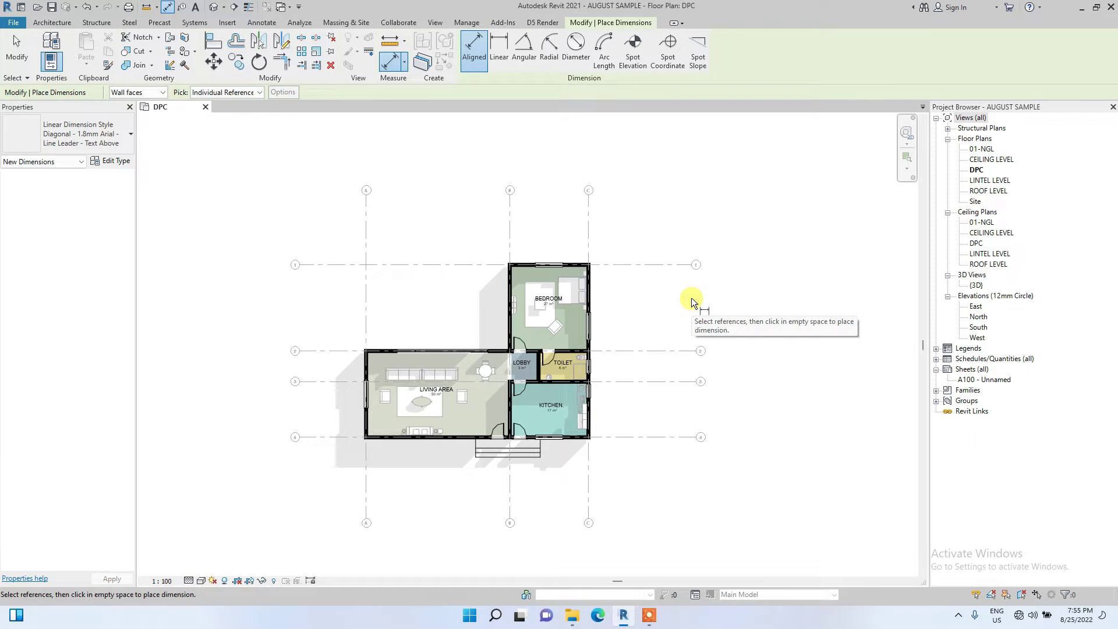
Cancel the active Aligned dimension placement to return to plain viewing of the DPC plan
key("Escape")
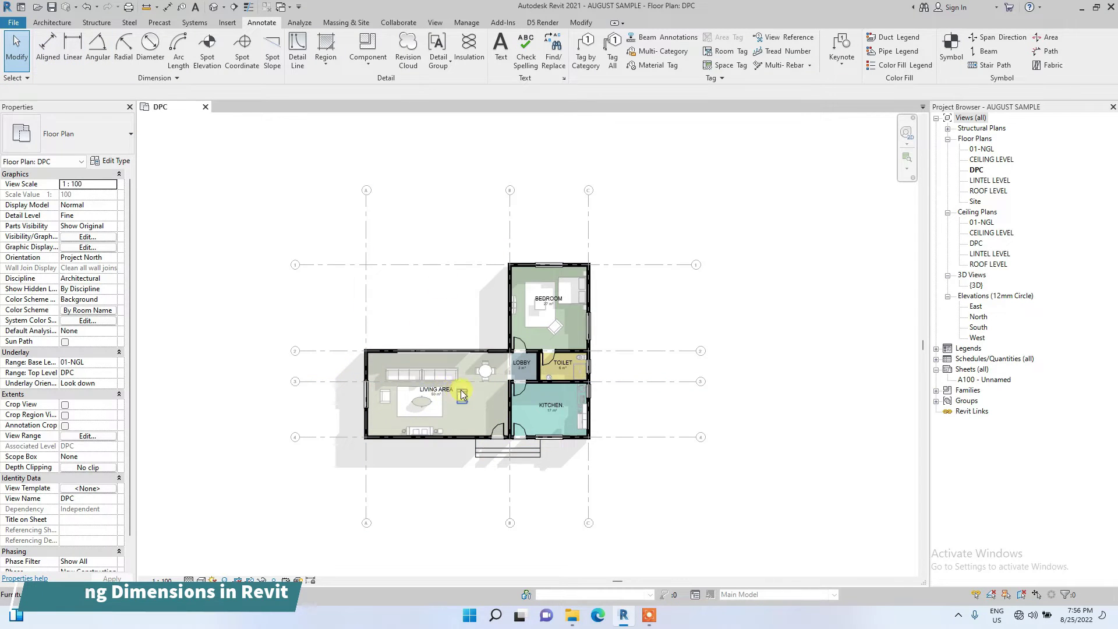
Duplicate the aligned dimension type as 'MY DIMENSION 1' and make it current
left_click(48, 46)
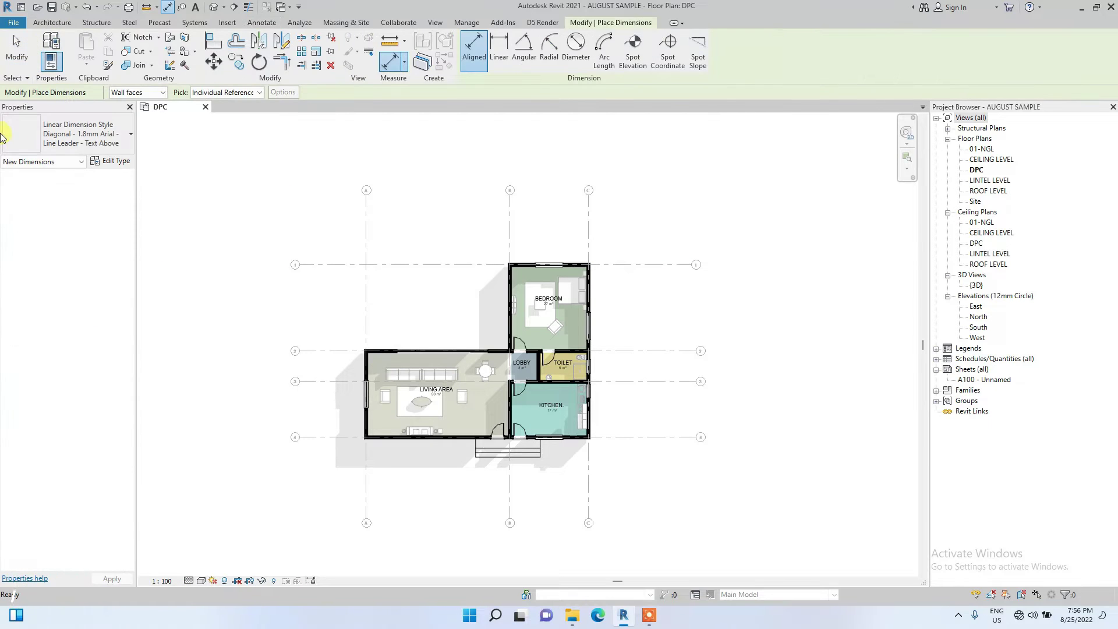
left_click(111, 166)
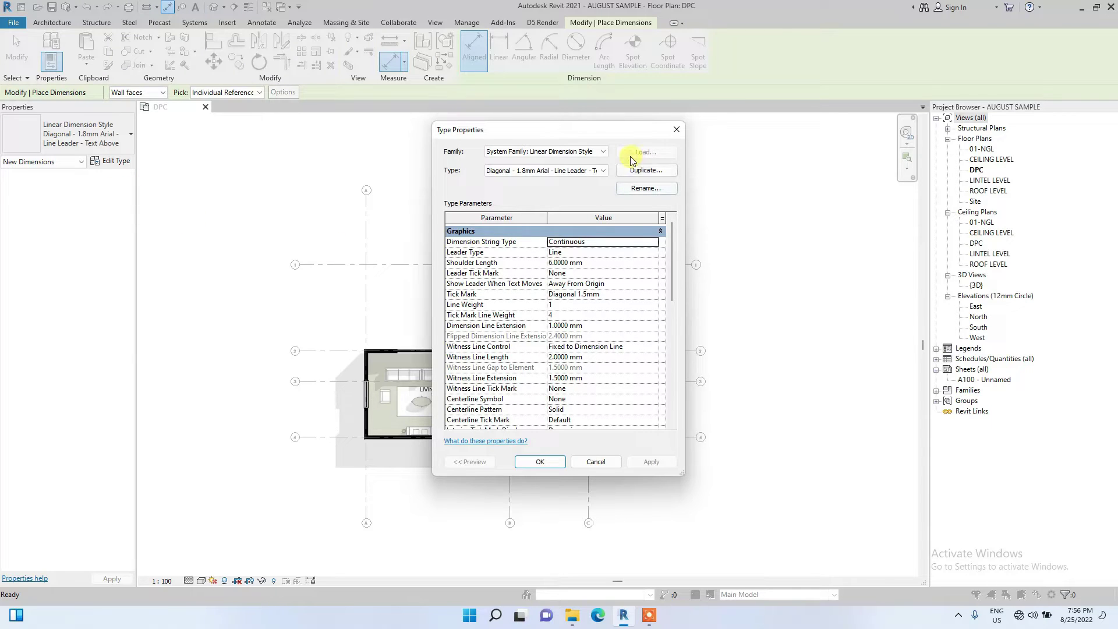
left_click(641, 173)
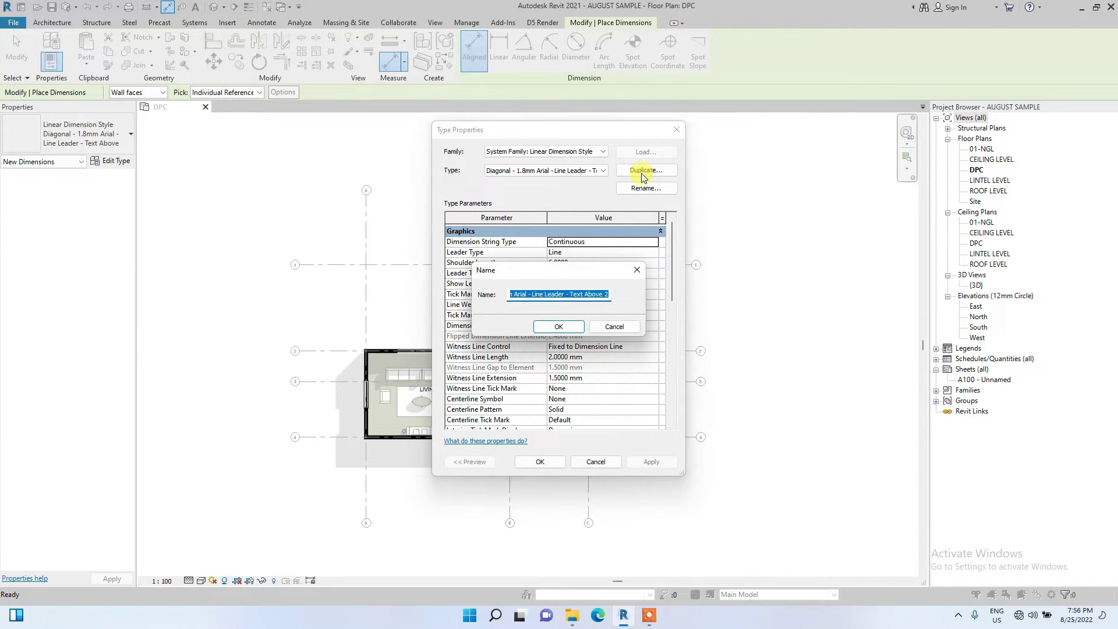
key("BackSpace")
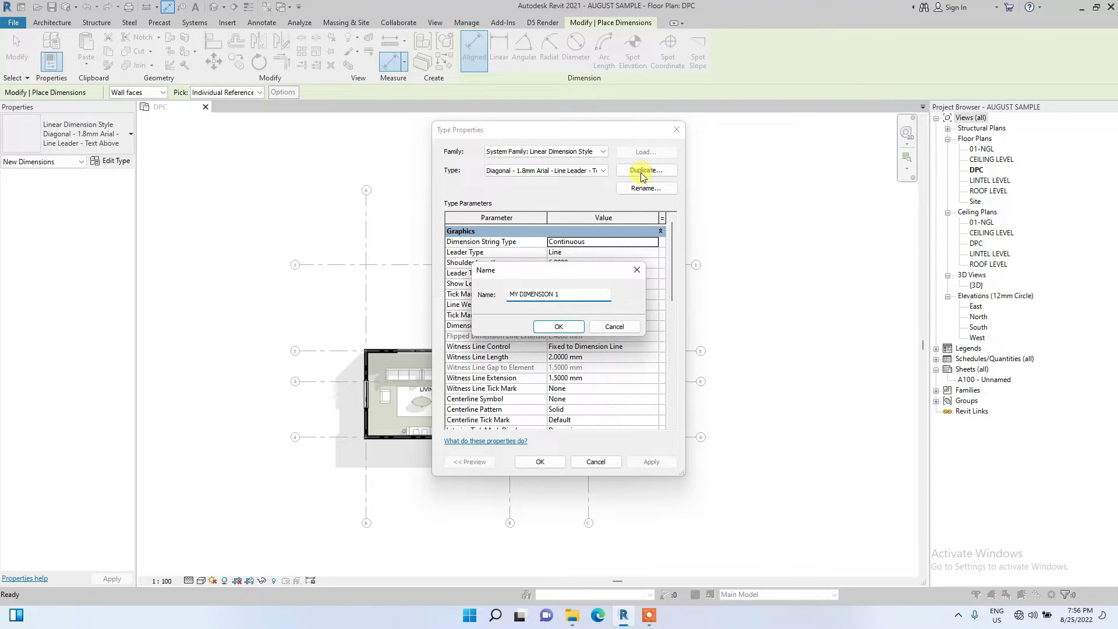
left_click(577, 334)
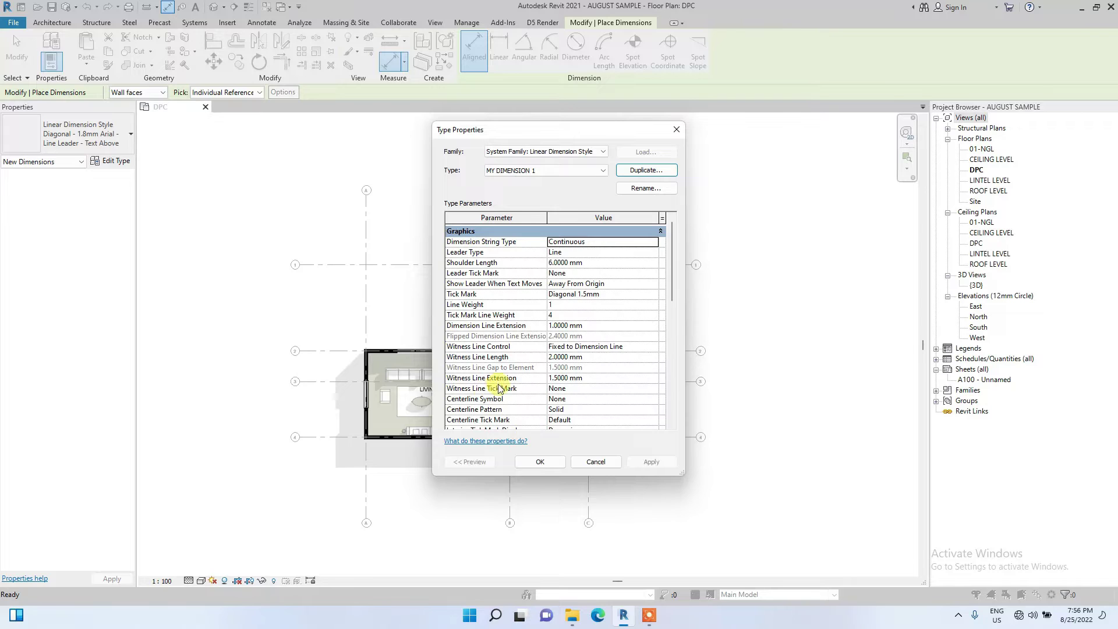
left_click(540, 463)
Start the top chain from the living area's left wall, measuring 2163 and 6000
scroll(392, 379, "up", 3)
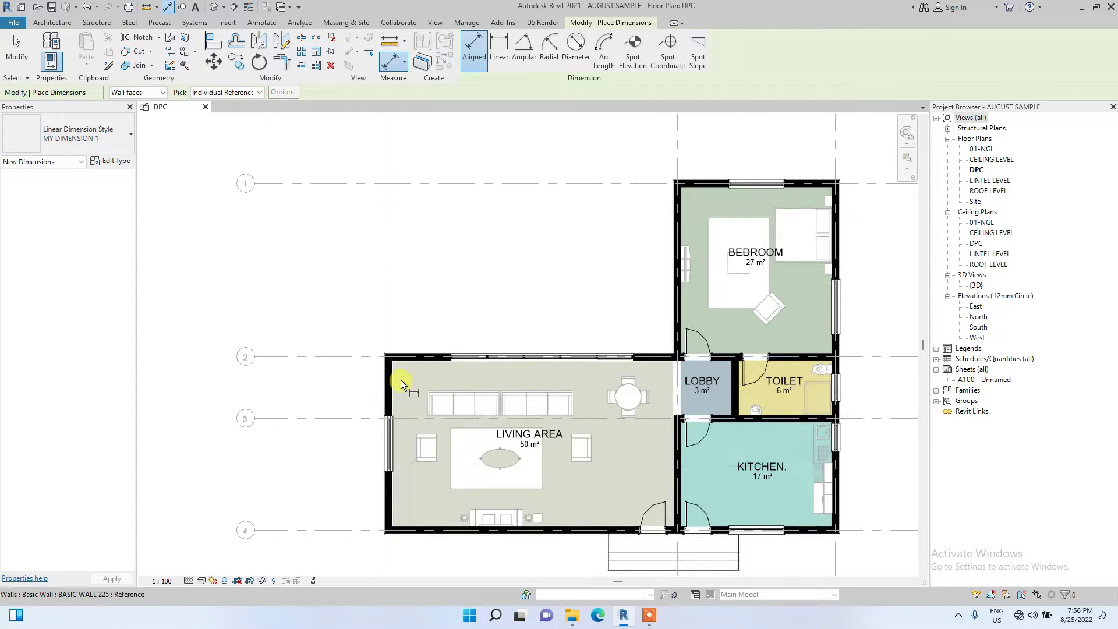
scroll(386, 384, "up", 3)
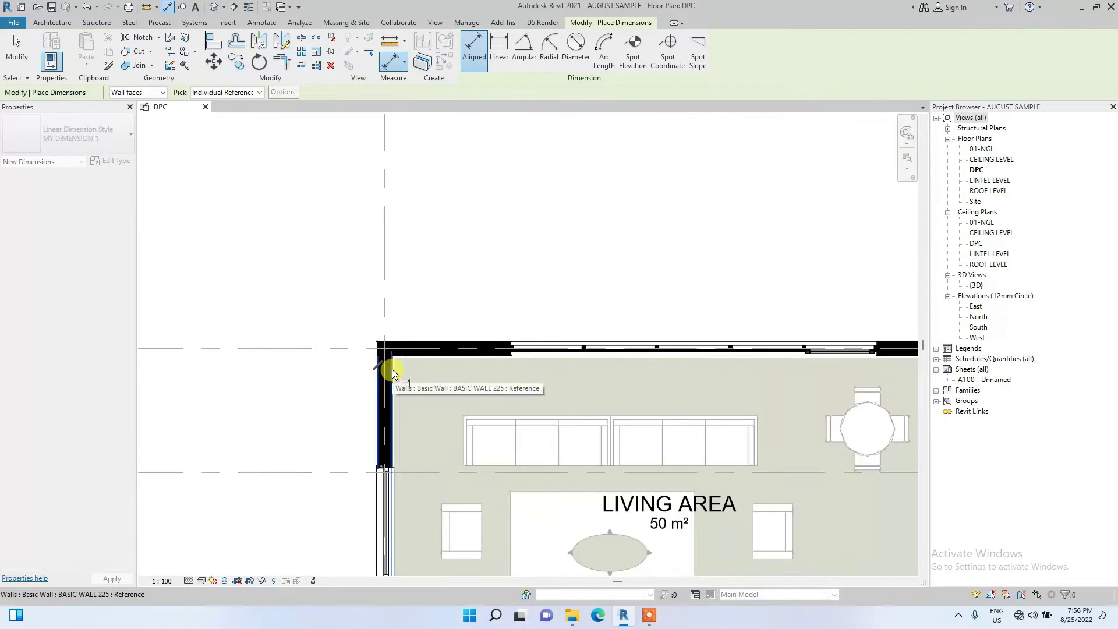
left_click(385, 393)
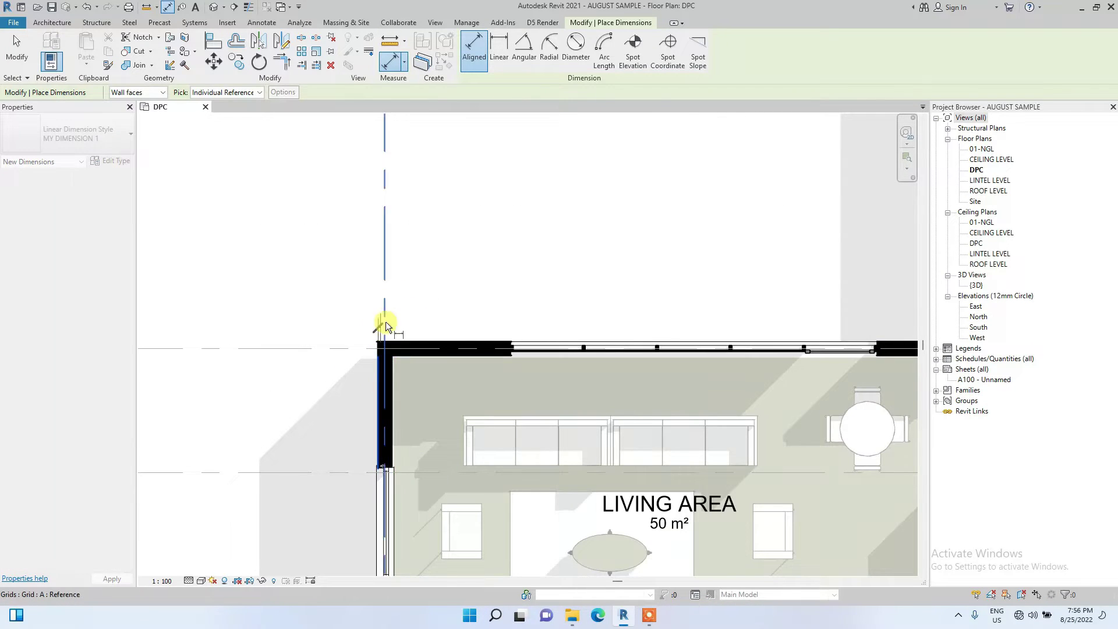
left_click(508, 345)
scroll(505, 308, "down", 1)
scroll(662, 357, "down", 2)
scroll(647, 387, "up", 2)
left_click(647, 380)
Extend the chain across the bedroom (1338, 1808, 1810, 1808) and place it above the plan
middle_click_drag(647, 380, 604, 367)
scroll(604, 367, "down", 2)
scroll(594, 411, "up", 2)
left_click(617, 324)
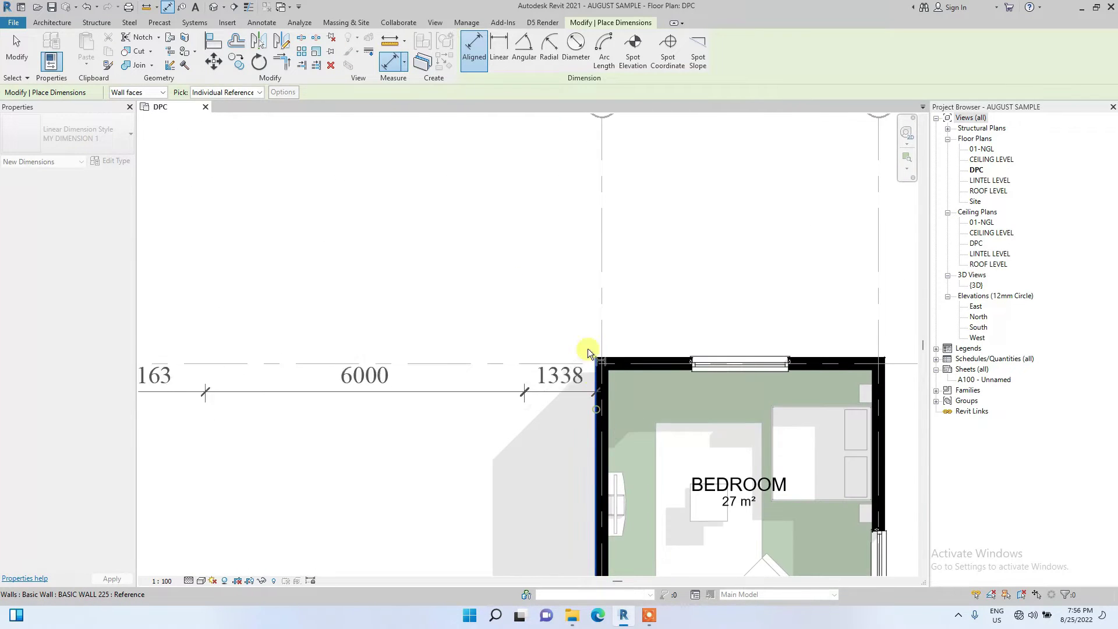
scroll(641, 349, "down", 1)
scroll(663, 349, "up", 1)
left_click(660, 352)
left_click(756, 351)
left_click(849, 381)
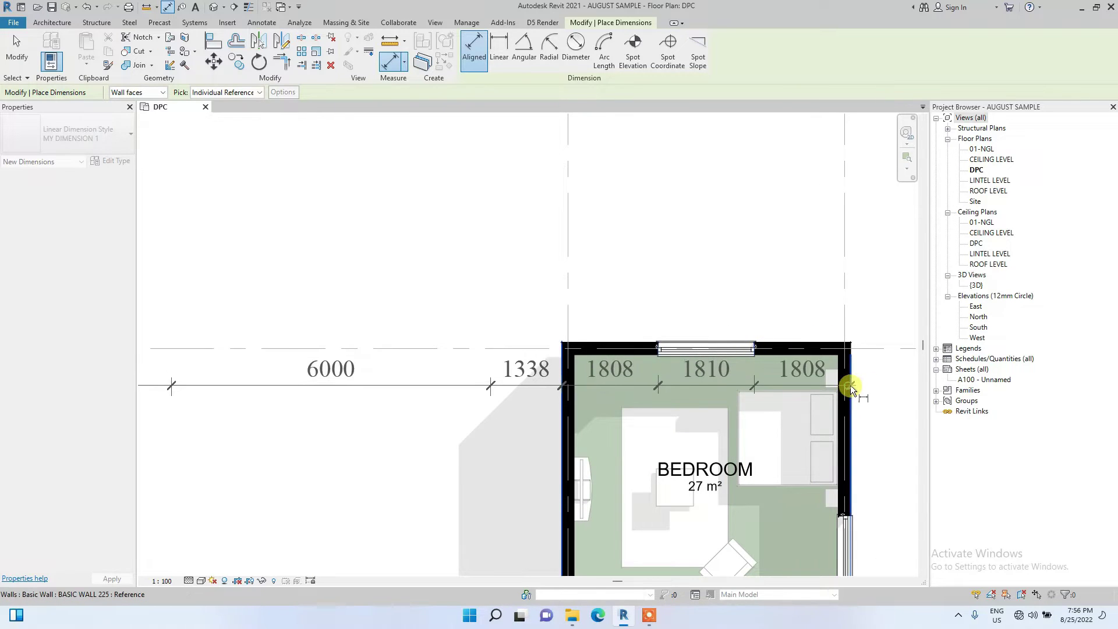
scroll(849, 382, "down", 4)
scroll(711, 300, "up", 1)
left_click(600, 296)
Begin a vertical chain down the bedroom's right wall, picking its window edges and the toilet wall
scroll(641, 326, "down", 1)
scroll(705, 323, "up", 2)
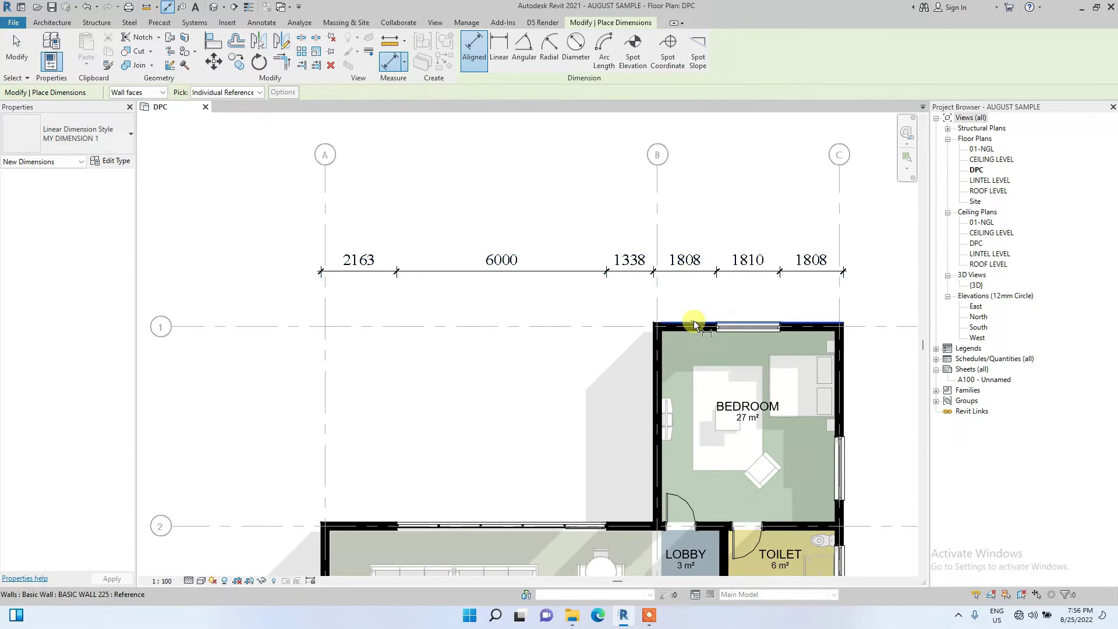
scroll(694, 320, "down", 2)
scroll(842, 365, "up", 2)
left_click(771, 409)
left_click(770, 486)
scroll(670, 442, "up", 3)
left_click(670, 464)
scroll(670, 464, "down", 3)
scroll(691, 224, "up", 2)
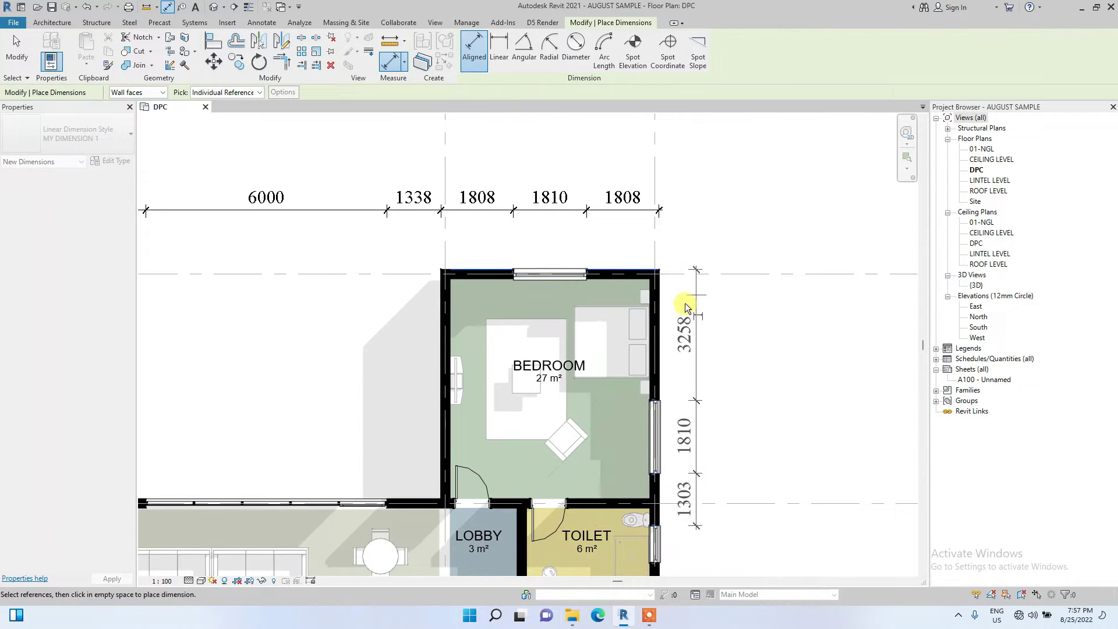
scroll(670, 303, "up", 2)
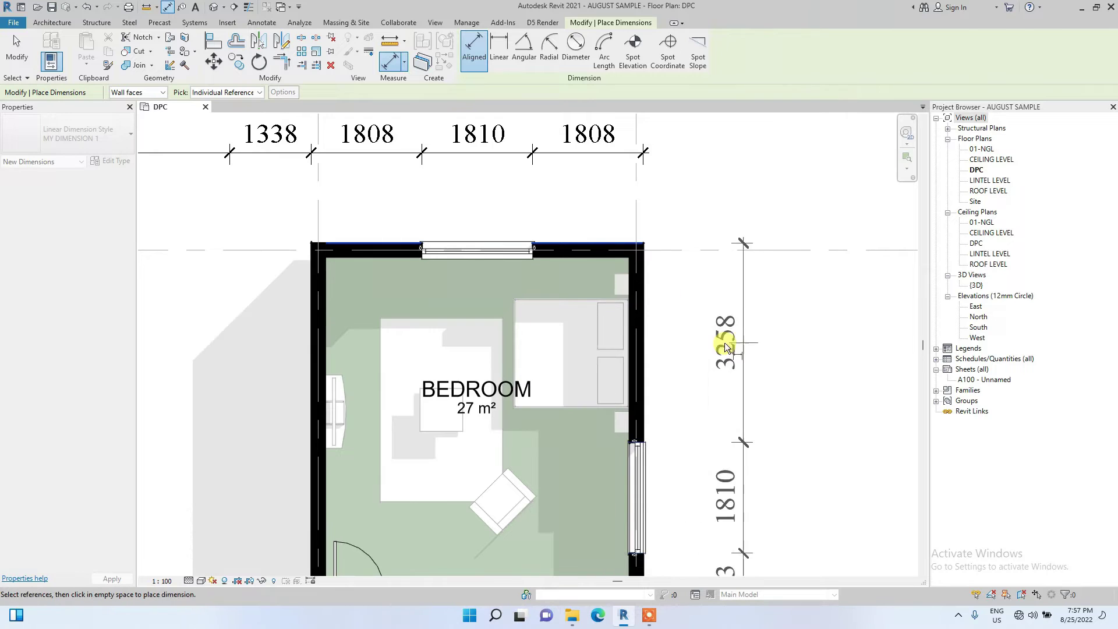
scroll(707, 330, "down", 1)
scroll(708, 330, "down", 2)
scroll(702, 294, "up", 3)
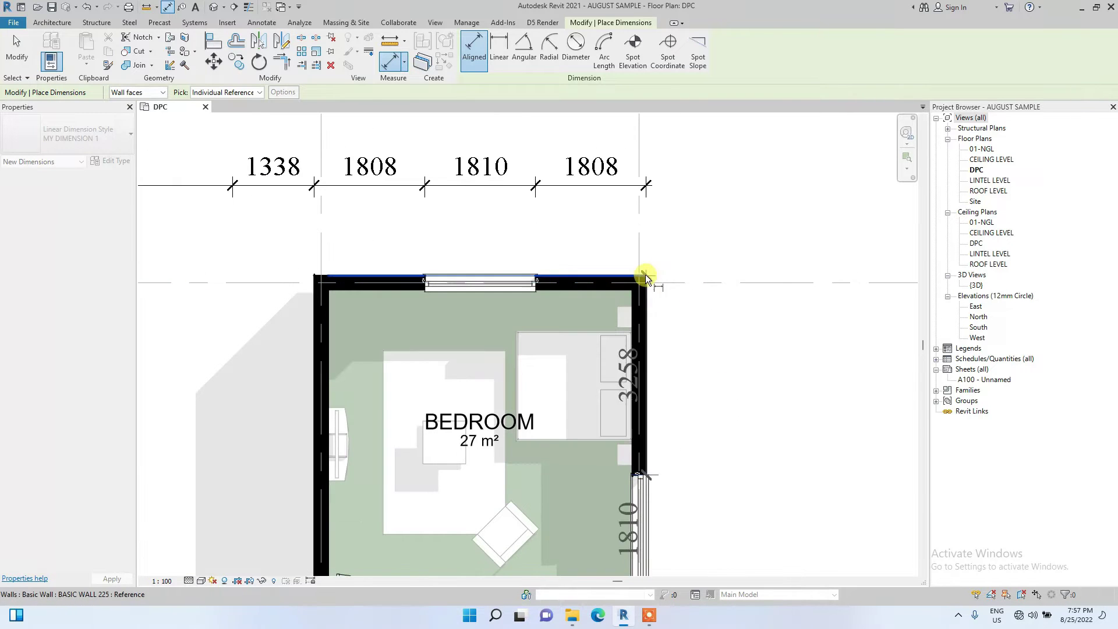
left_click(153, 96)
Cancel the in-progress chain and set dimension references to wall centerlines
left_click(133, 102)
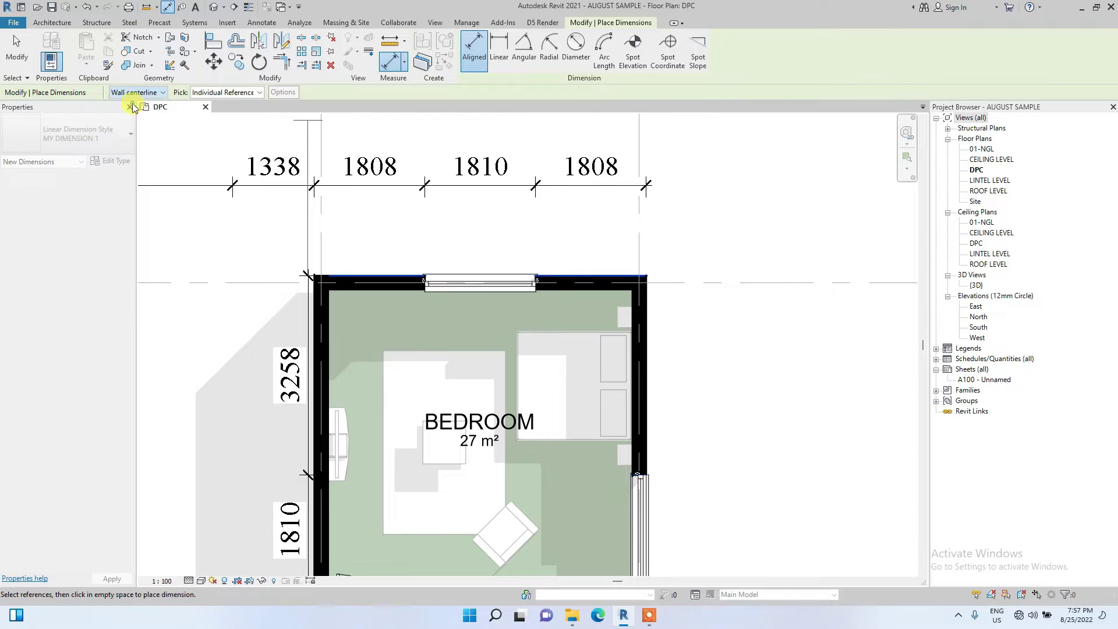
key("Escape")
scroll(767, 345, "down", 2)
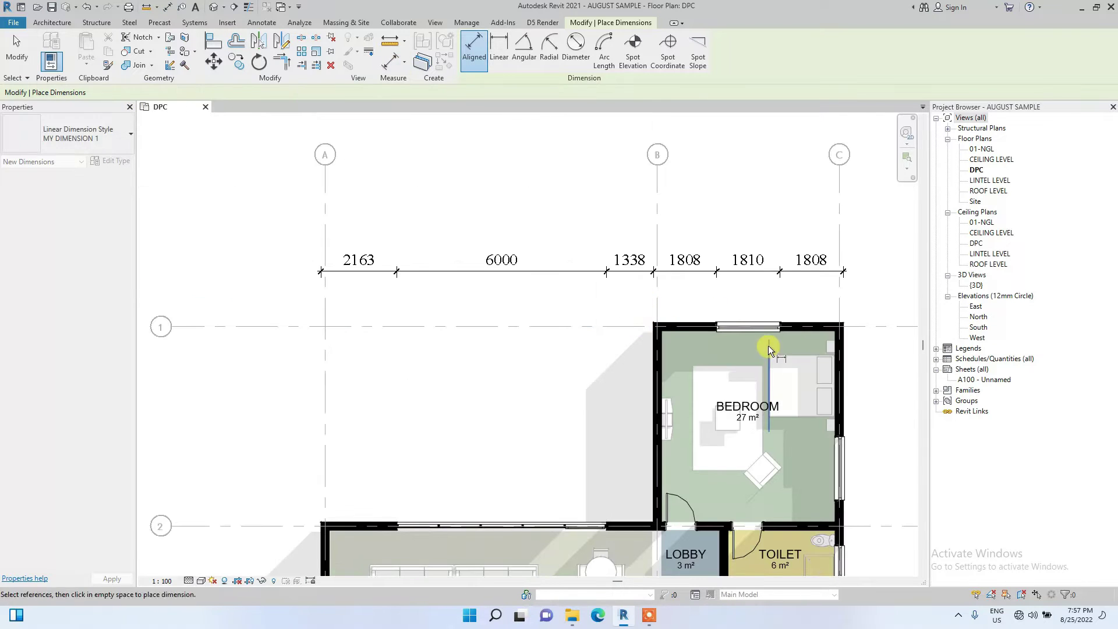
scroll(825, 338, "up", 2)
scroll(641, 317, "up", 1)
left_click(150, 92)
left_click(140, 111)
scroll(798, 280, "down", 3)
Pick the bedroom corner, then exit the tool and pan to view the whole plan
left_click(831, 307)
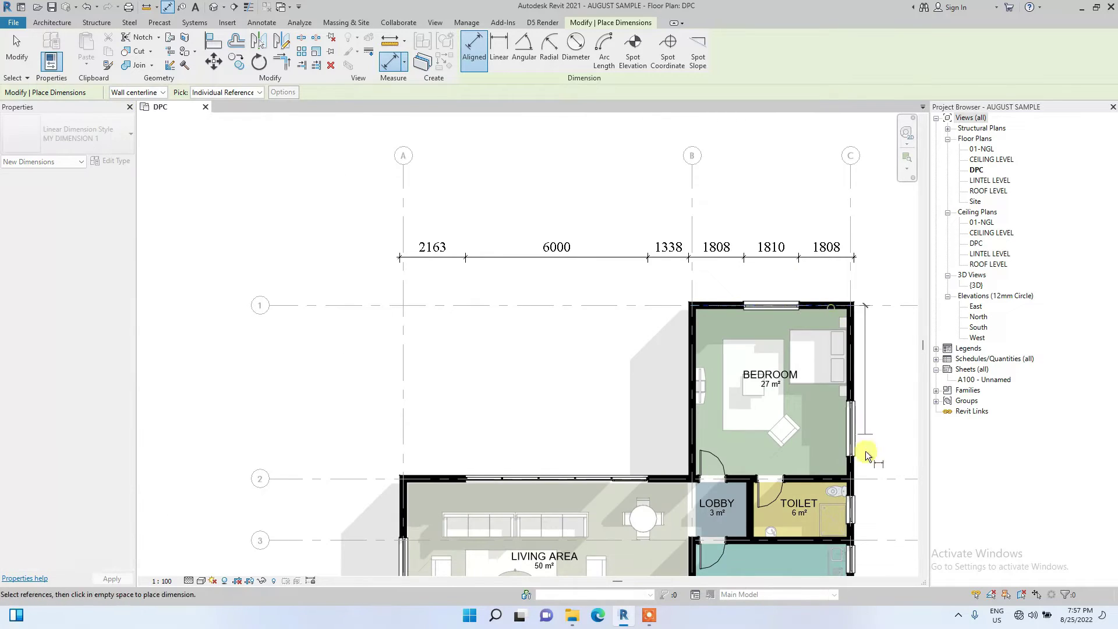
scroll(866, 451, "up", 3)
scroll(833, 477, "down", 3)
middle_click_drag(829, 462, 462, 324)
scroll(403, 344, "down", 2)
key("Escape")
middle_click_drag(403, 344, 728, 300)
scroll(732, 297, "up", 3)
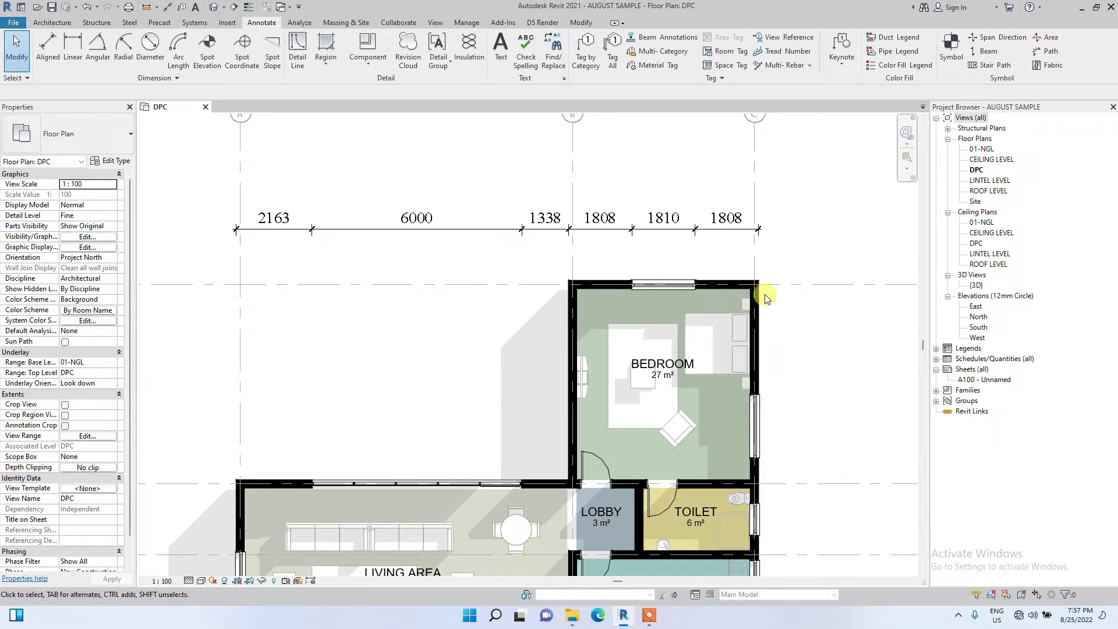
scroll(764, 298, "down", 2)
Restart Aligned dimension with references set to wall faces
left_click(48, 48)
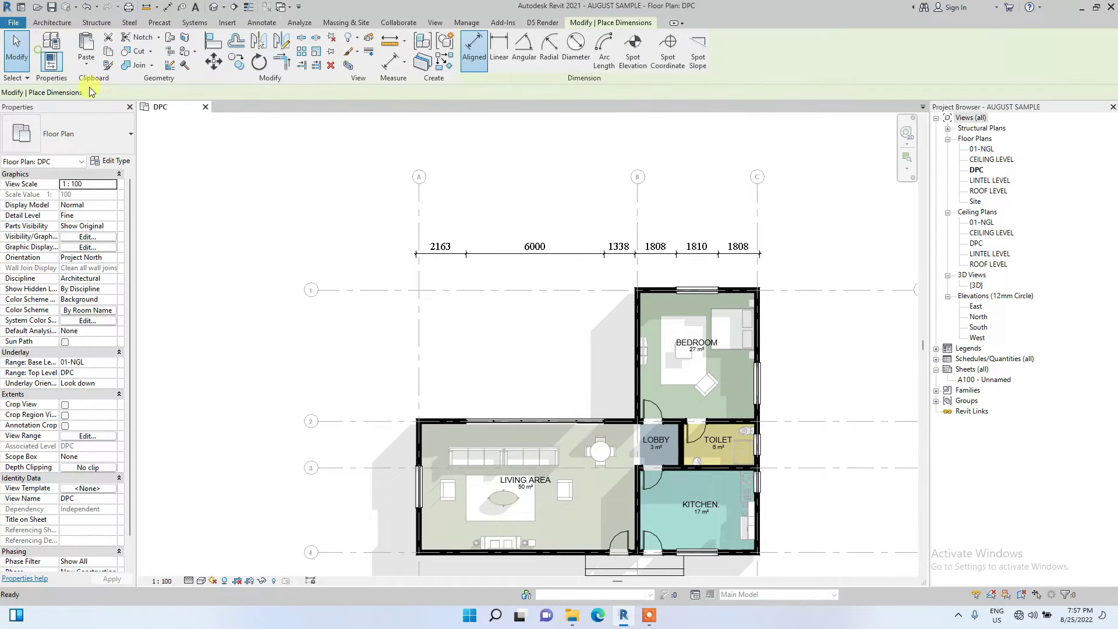
left_click(163, 92)
left_click(131, 118)
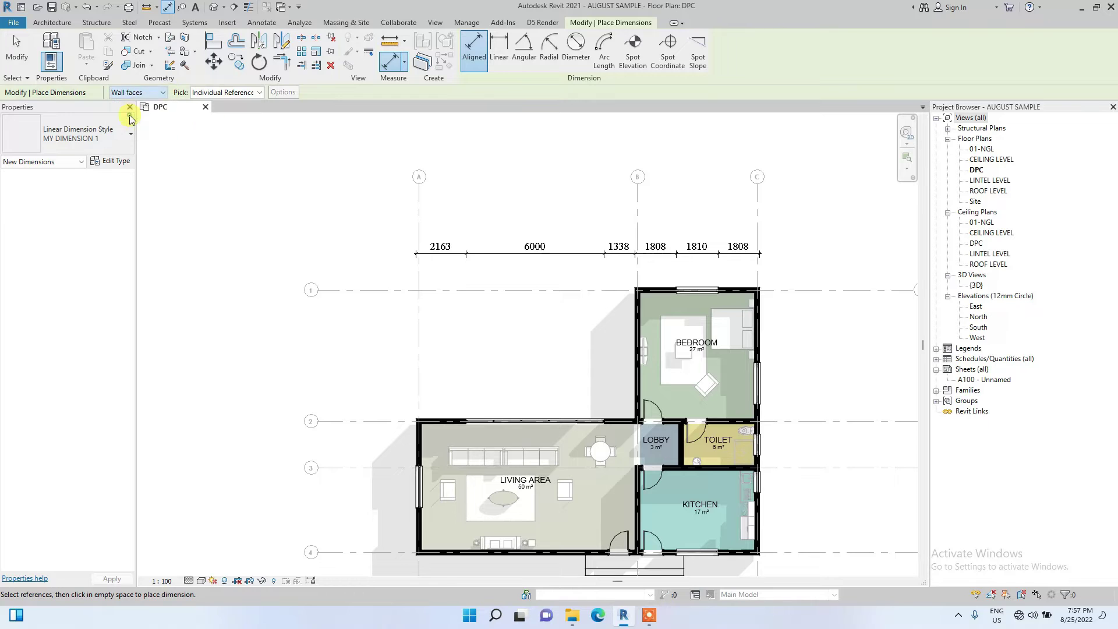
scroll(739, 269, "up", 2)
middle_click_drag(814, 430, 491, 284)
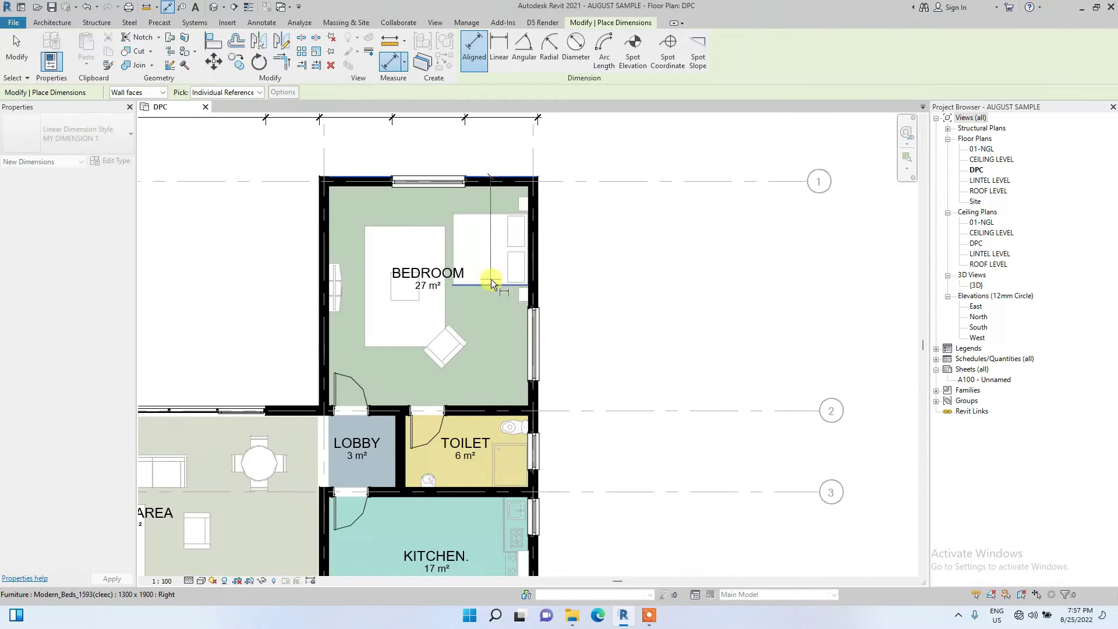
Dimension down the east walls (1810, 1303, 910, 720, 910, 2715) and place the string right of the plan
left_click(535, 381)
left_click(534, 432)
middle_click_drag(557, 470, 583, 252)
left_click(560, 251)
left_click(561, 279)
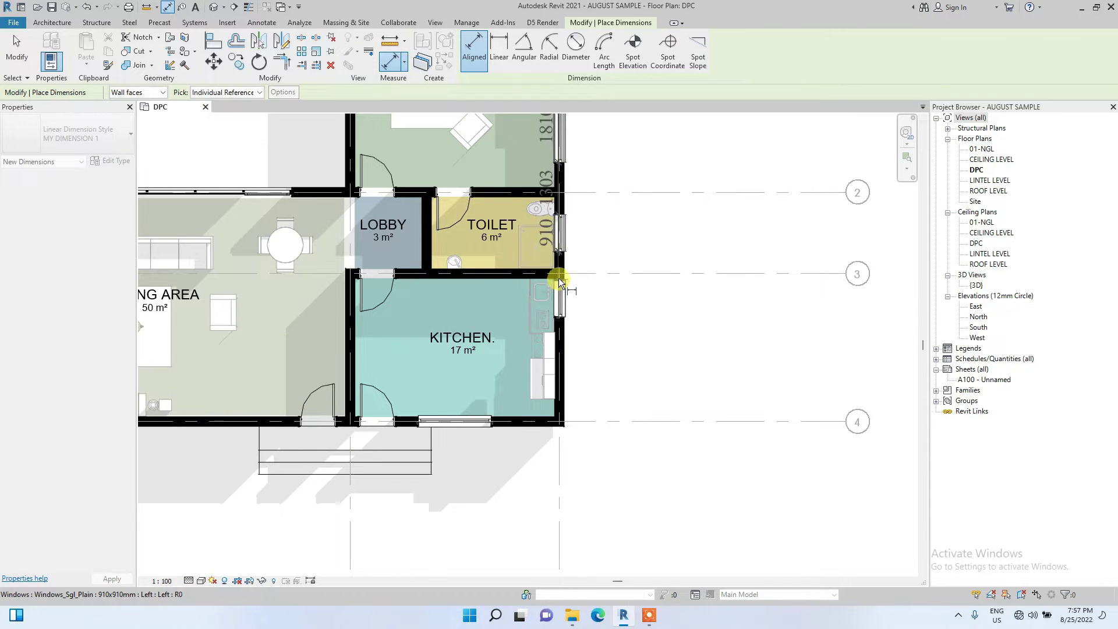
left_click(561, 318)
left_click(532, 428)
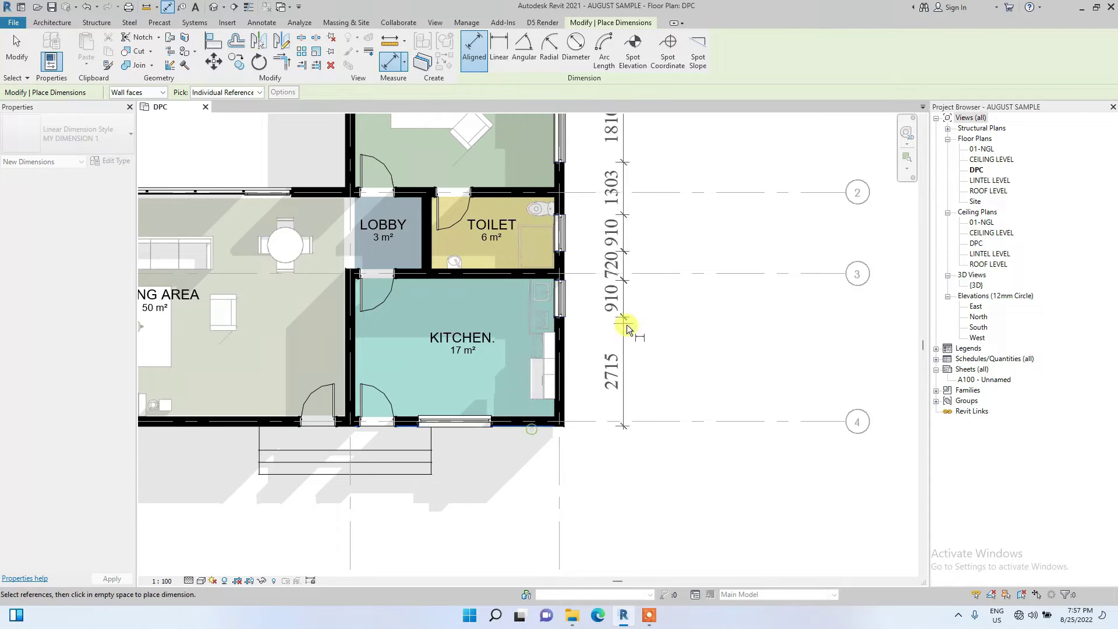
scroll(627, 329, "down", 3)
left_click(636, 350)
scroll(342, 386, "up", 2)
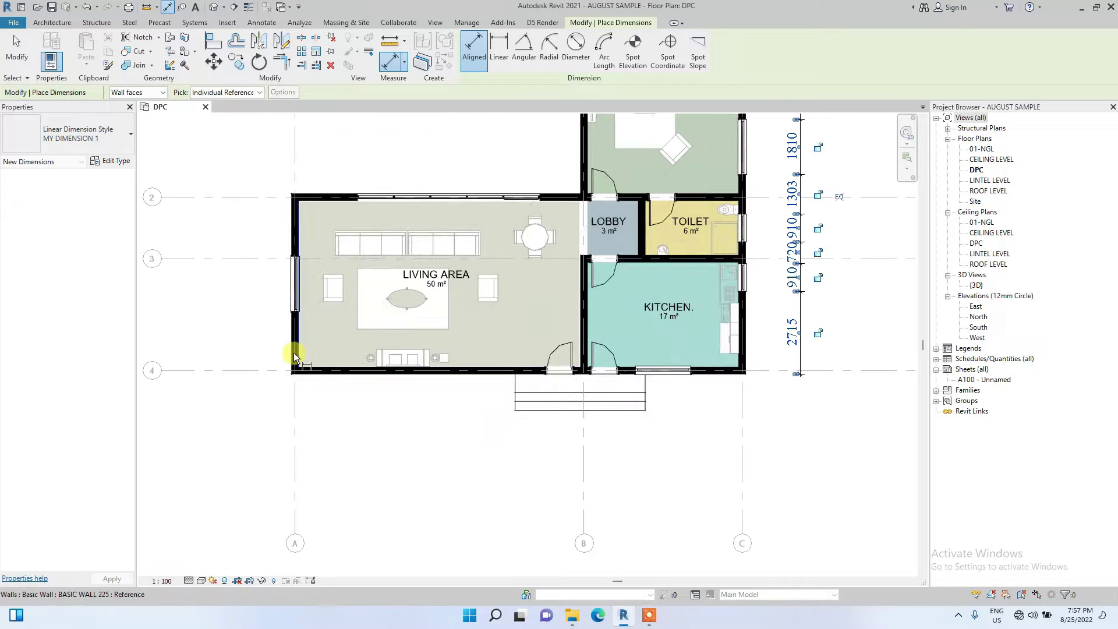
Complete the south-wall string through the door and window jambs, ending with 1808 at the east wall
scroll(529, 355, "up", 5)
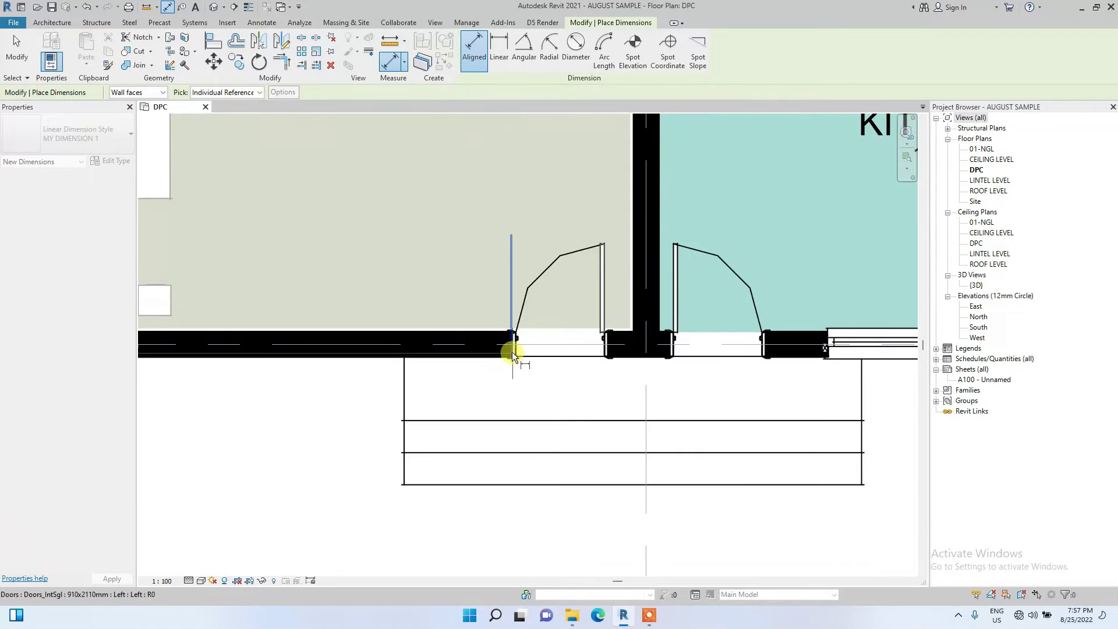
left_click(513, 353)
left_click(608, 350)
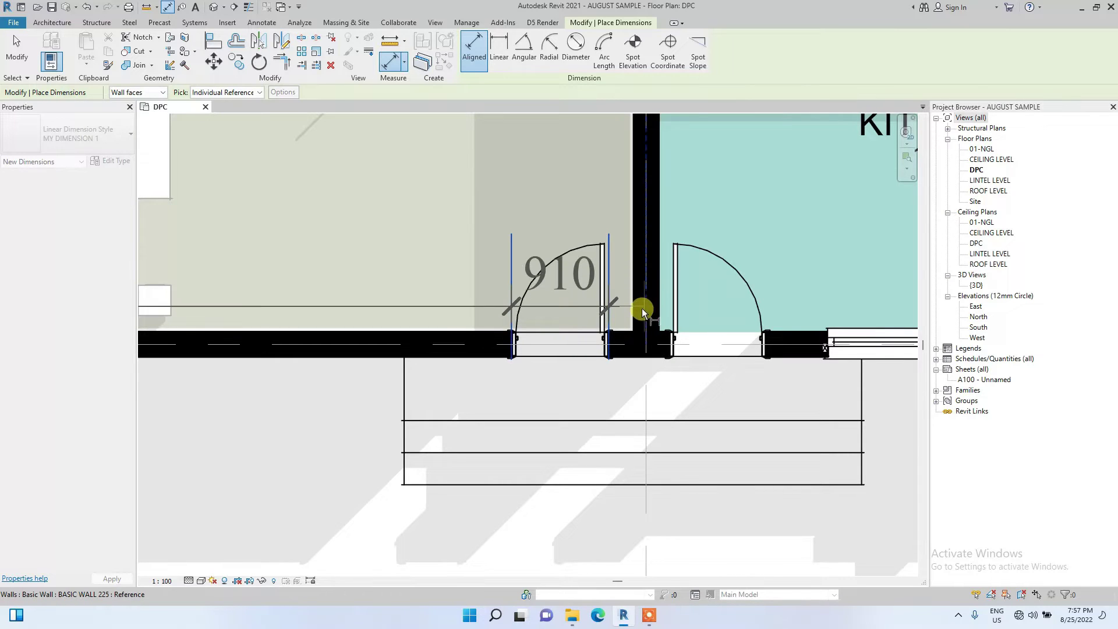
left_click(669, 350)
left_click(766, 350)
middle_click_drag(774, 362, 481, 338)
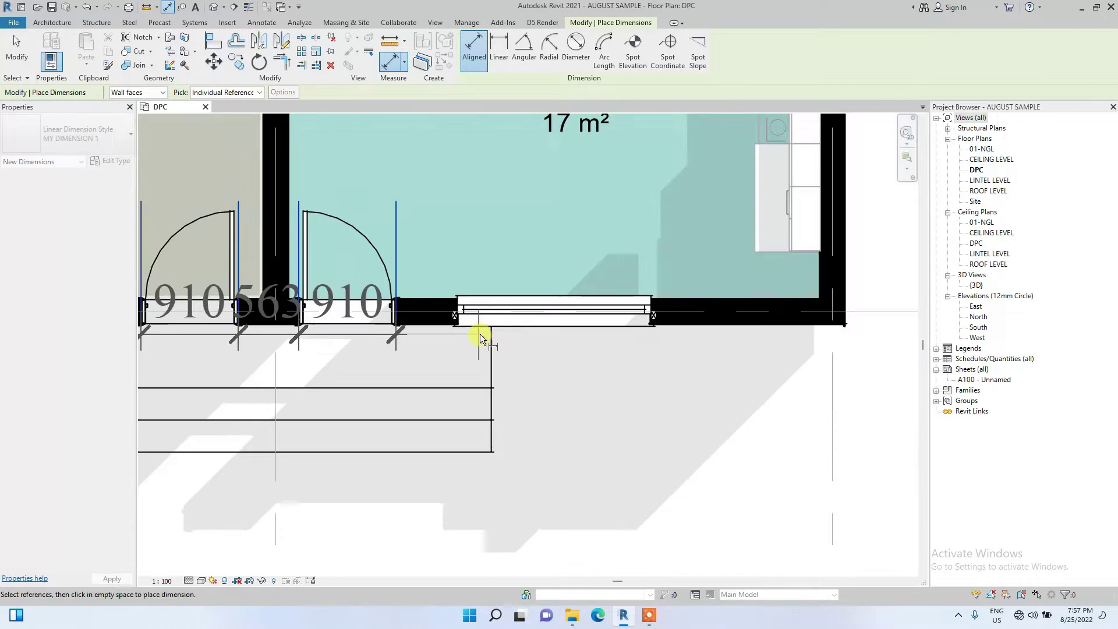
left_click(456, 314)
left_click(653, 315)
scroll(682, 312, "down", 3)
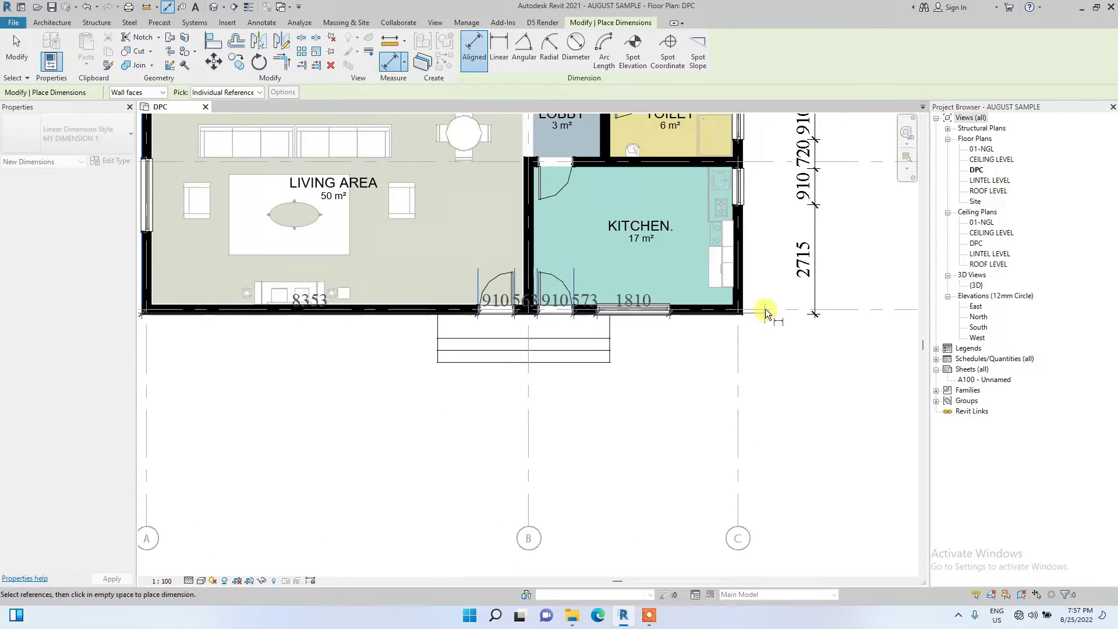
left_click(744, 301)
scroll(744, 302, "down", 2)
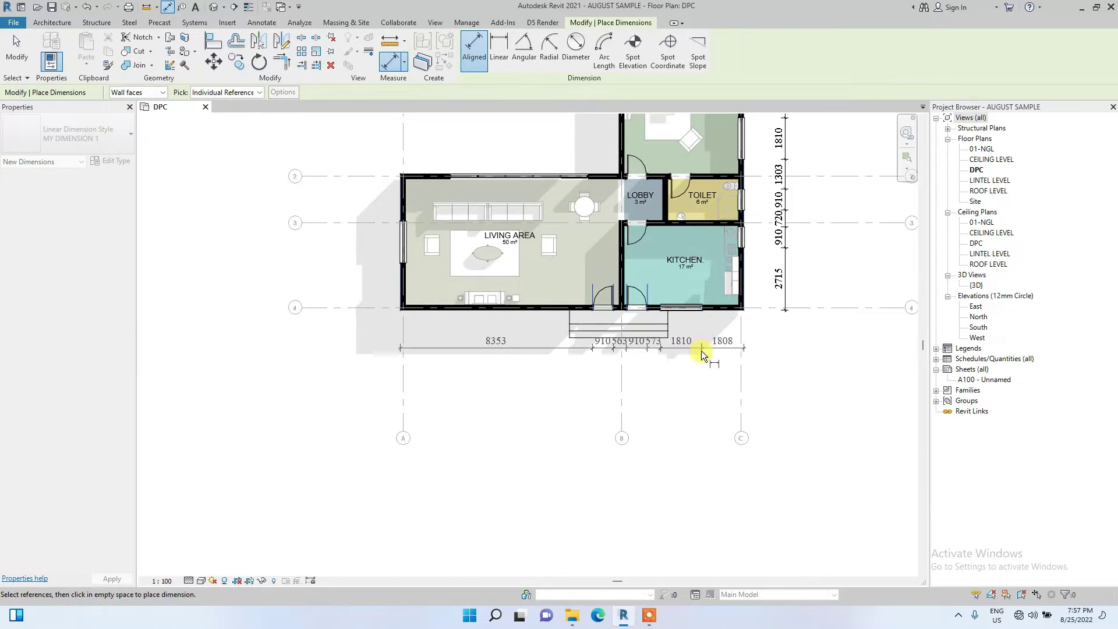
scroll(402, 263, "up", 3)
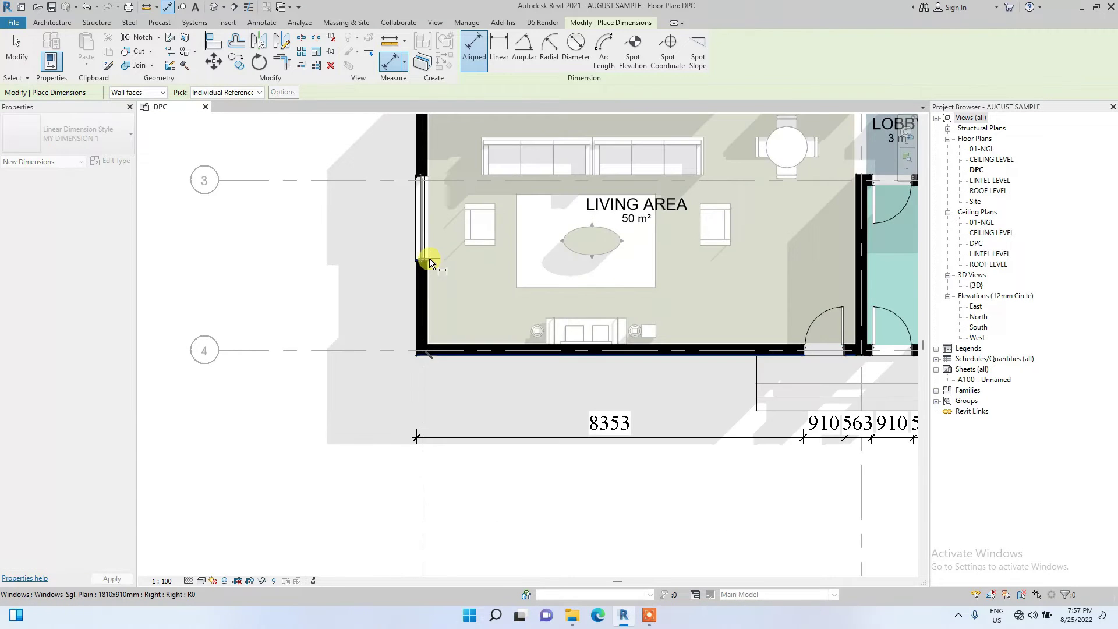
Dimension the west window and walls (5700, 2058, 1810, 2058), place the string and finish
left_click(429, 262)
middle_click_drag(429, 262, 401, 443)
scroll(402, 442, "up", 1)
left_click(412, 356)
left_click(449, 252)
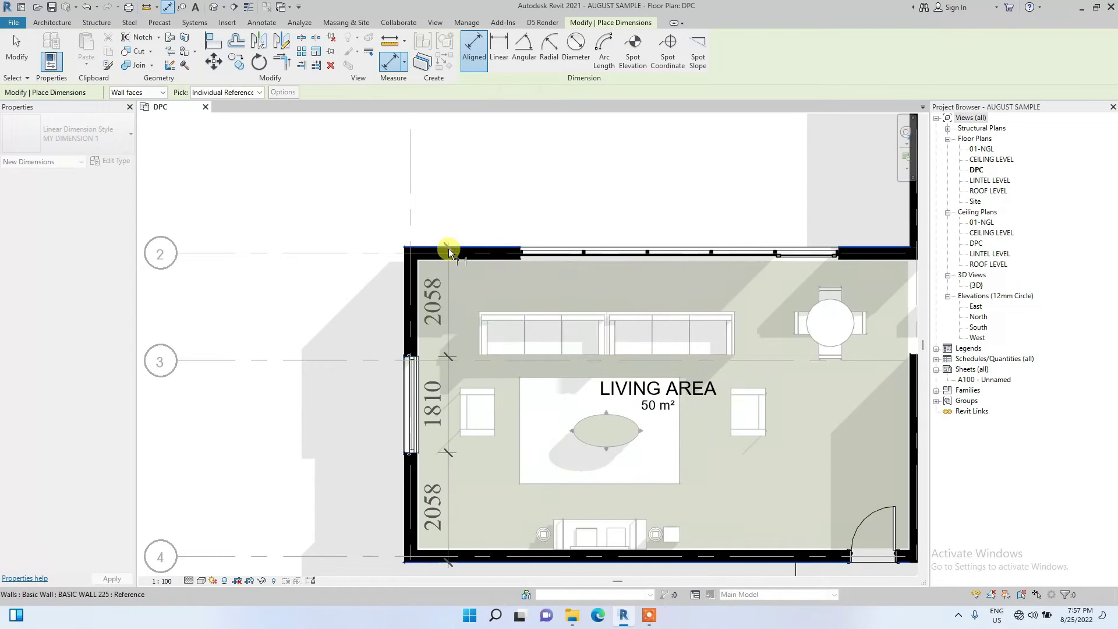
scroll(448, 251, "down", 3)
scroll(532, 284, "up", 4)
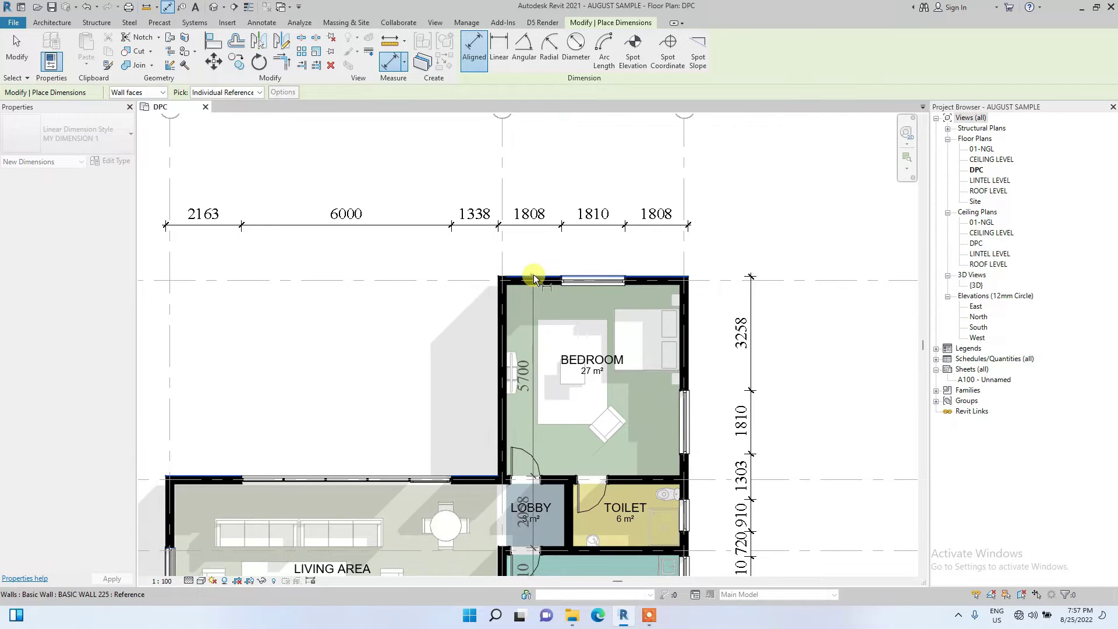
scroll(534, 274, "down", 3)
scroll(325, 324, "up", 2)
left_click(328, 320)
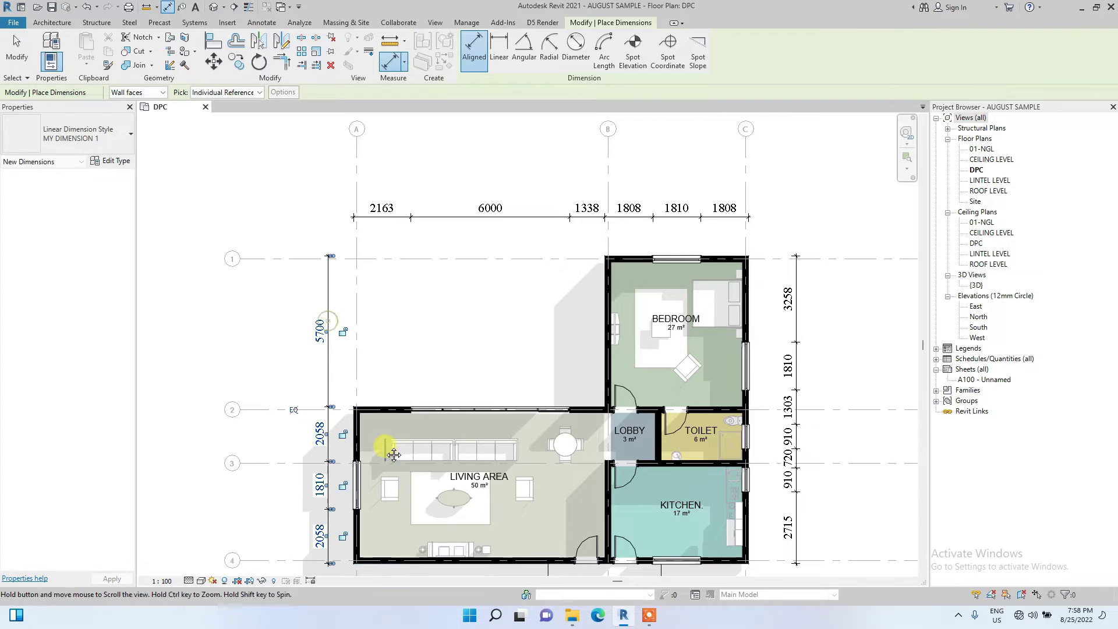
middle_click_drag(394, 455, 396, 325)
scroll(396, 325, "down", 2)
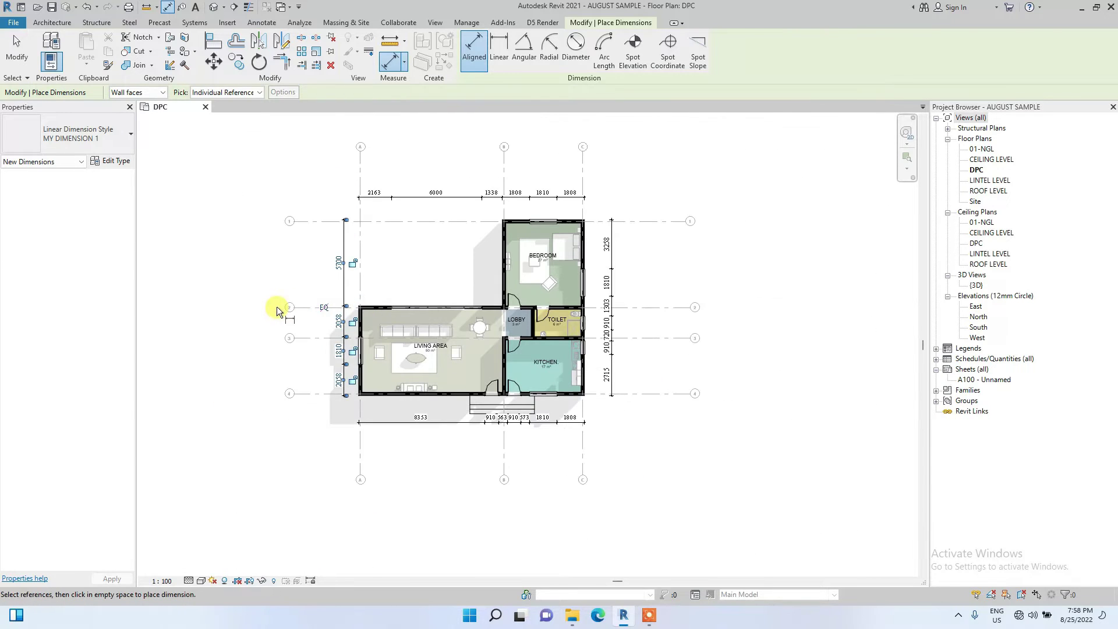
key("Escape")
key("Escape")
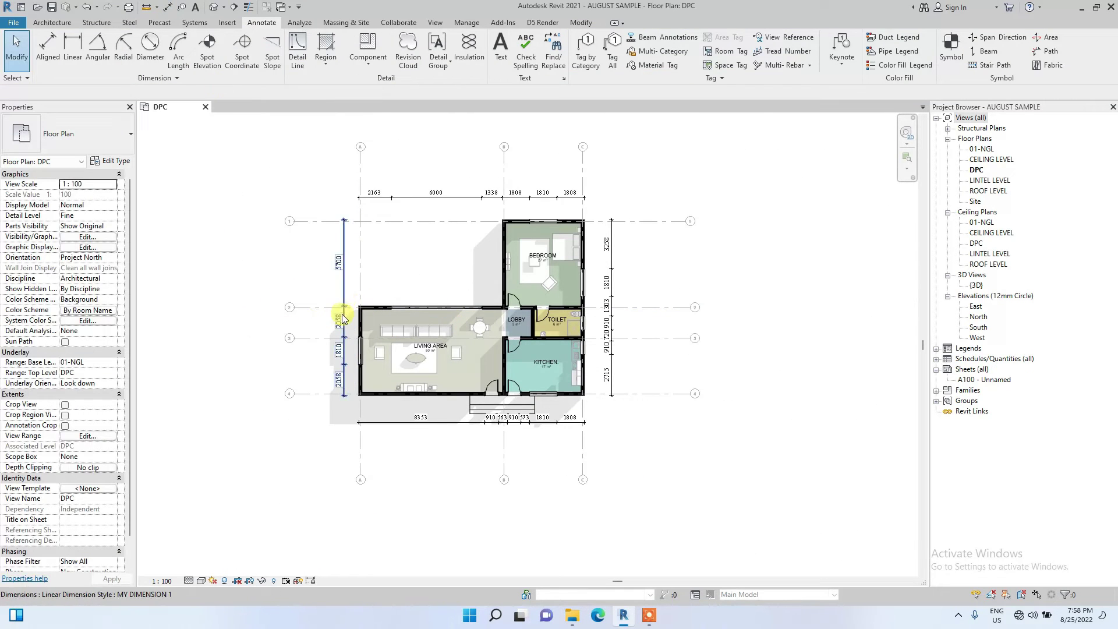
Zoom to the bottom of the plan and select the 8353–1808 south dimension string
scroll(342, 318, "up", 3)
scroll(571, 504, "up", 3)
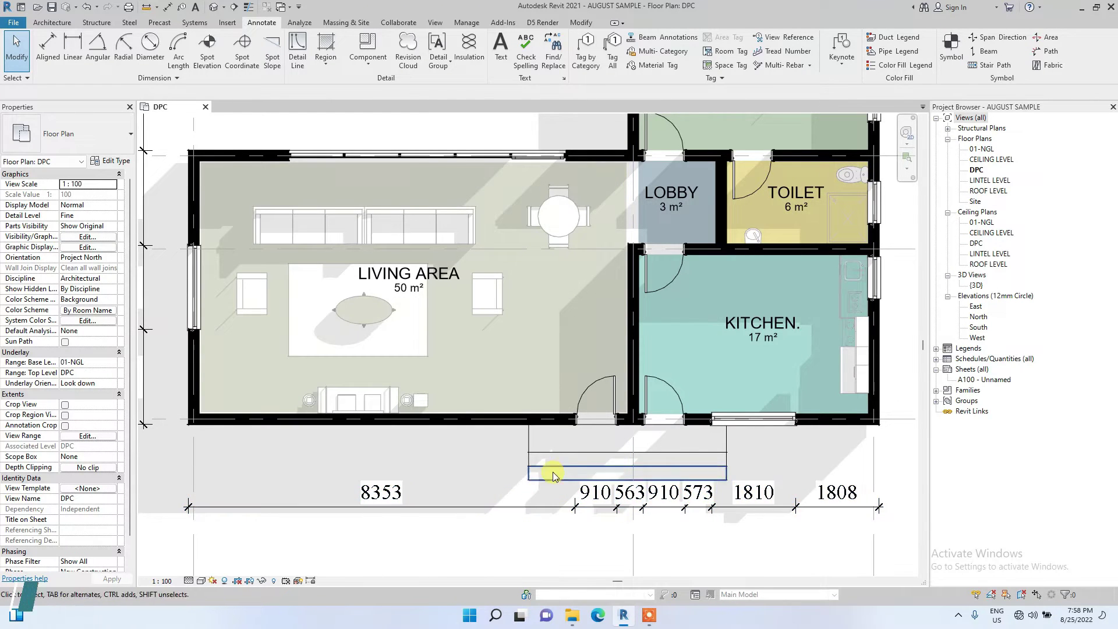
scroll(554, 475, "down", 2)
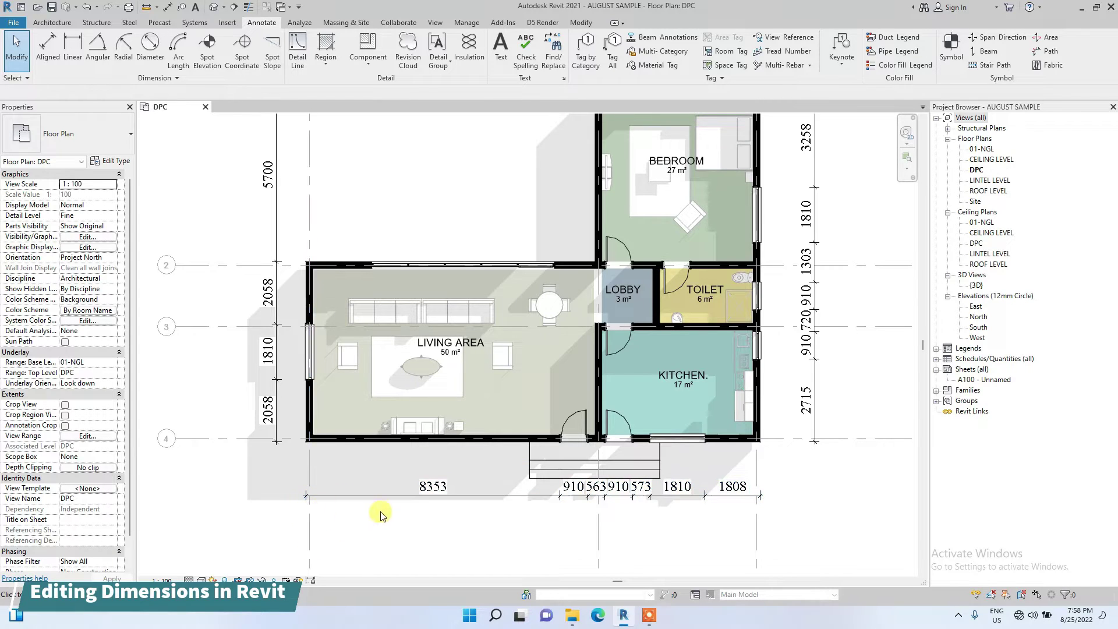
left_click(427, 498)
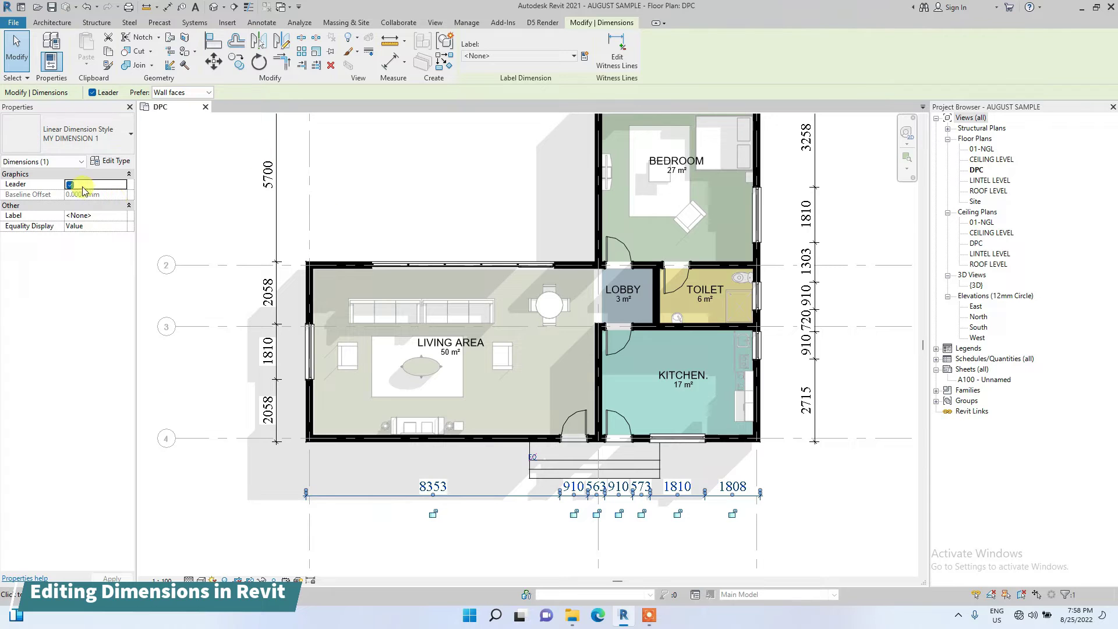
In MY DIMENSION 1's type settings, fix witness lines to the dimension line with extension 1
left_click(114, 162)
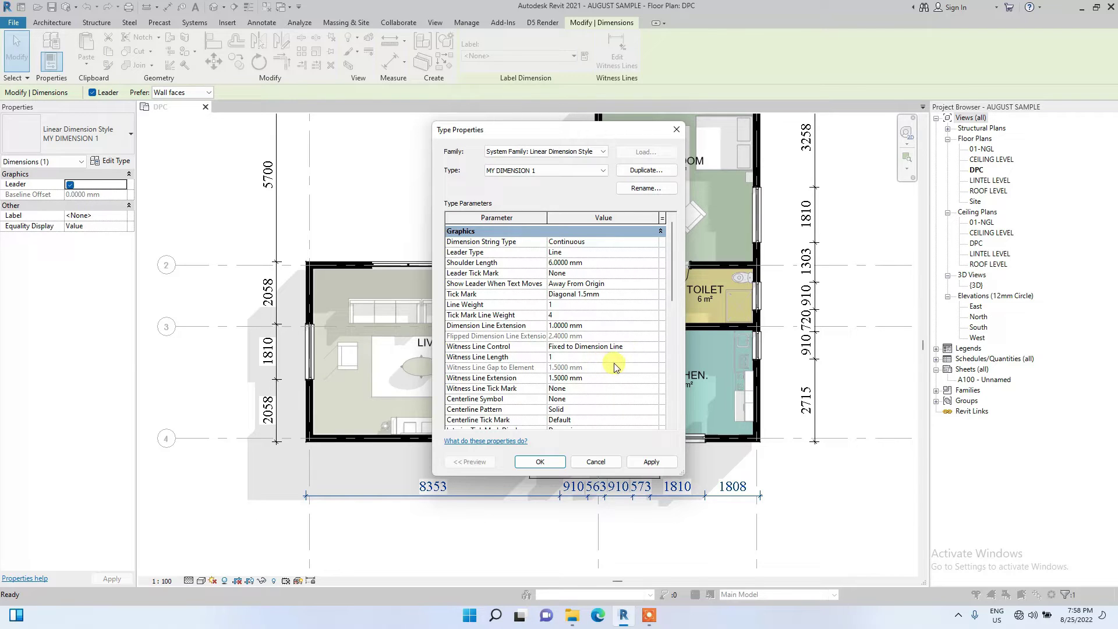
left_click(655, 349)
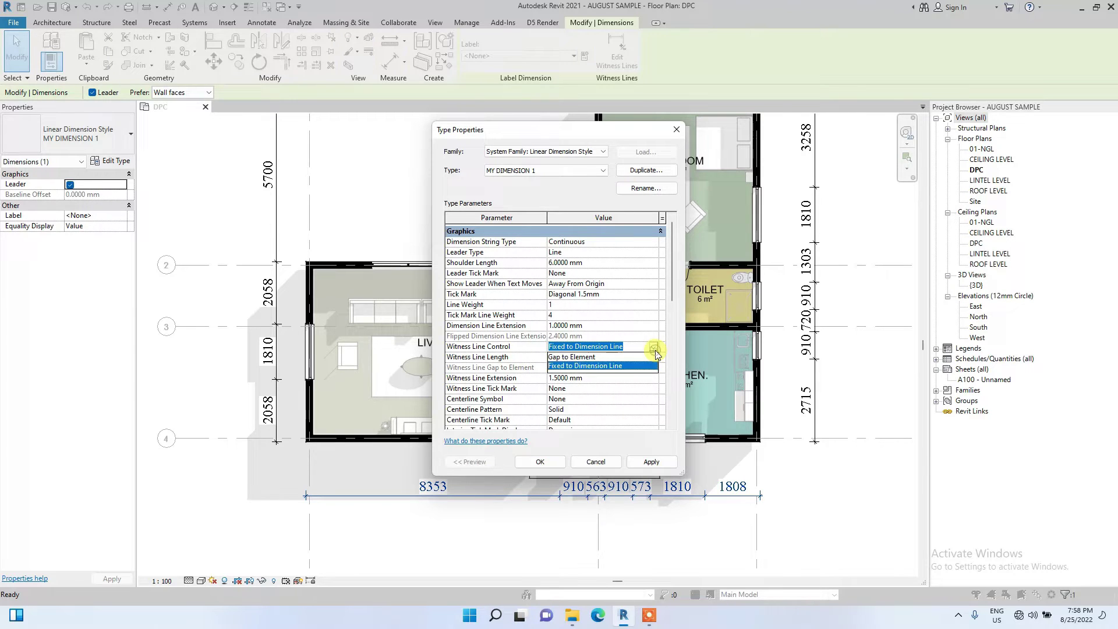
left_click(592, 366)
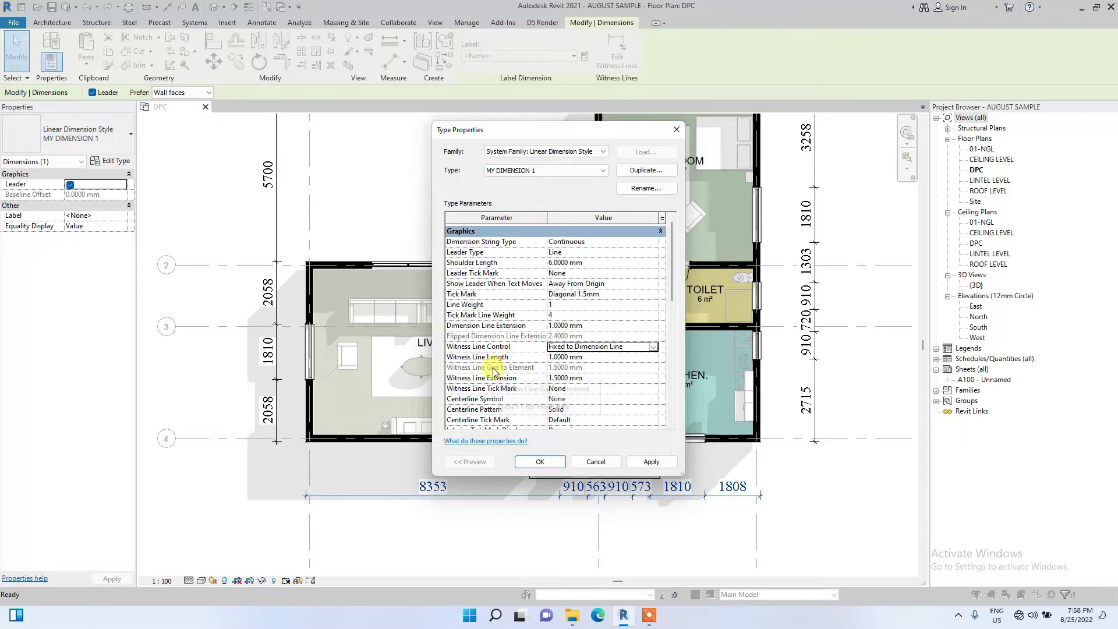
scroll(568, 379, "down", 1)
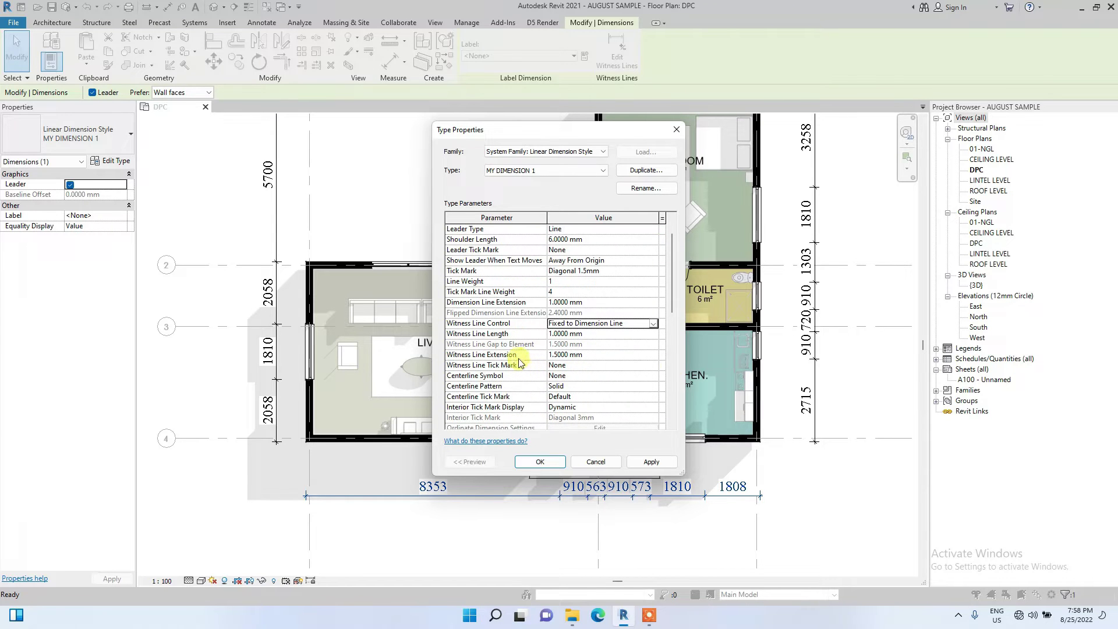
scroll(553, 350, "down", 1)
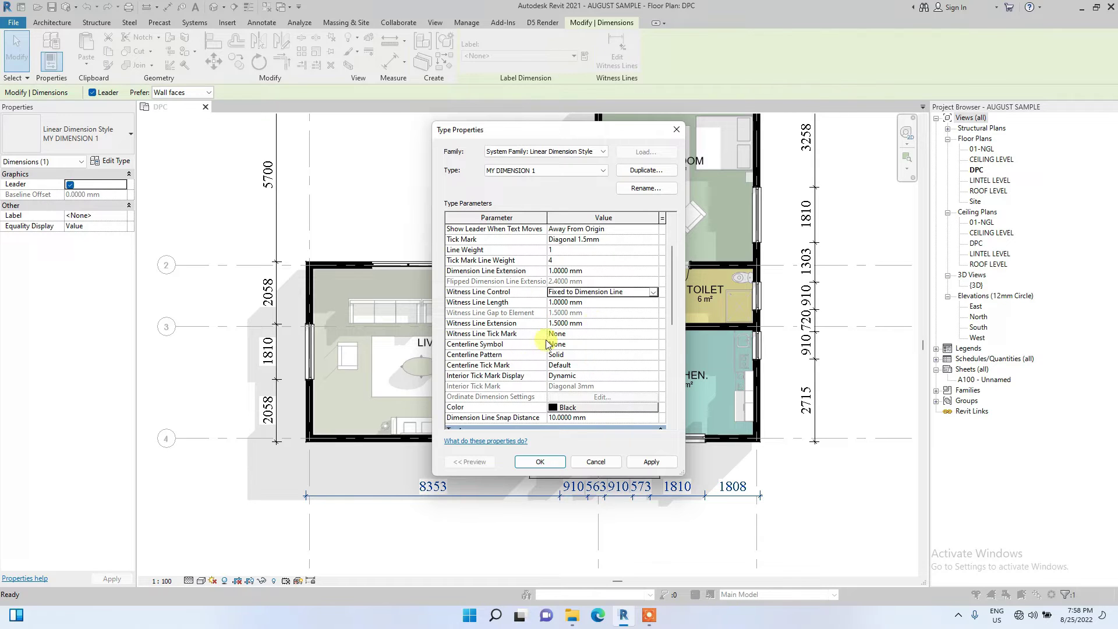
left_click(600, 325)
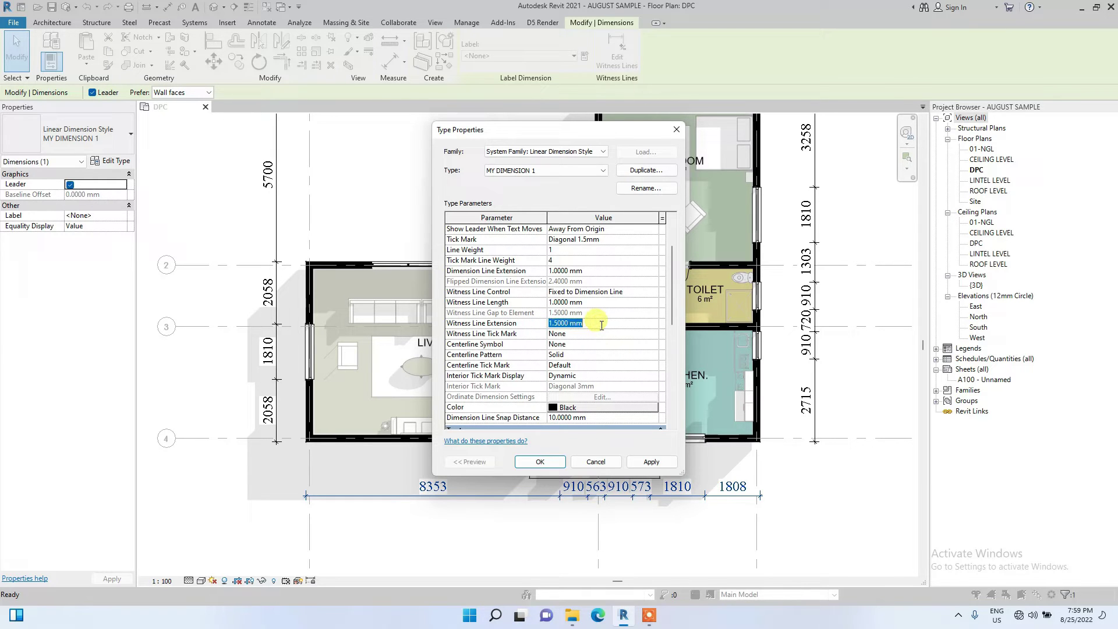
type("1")
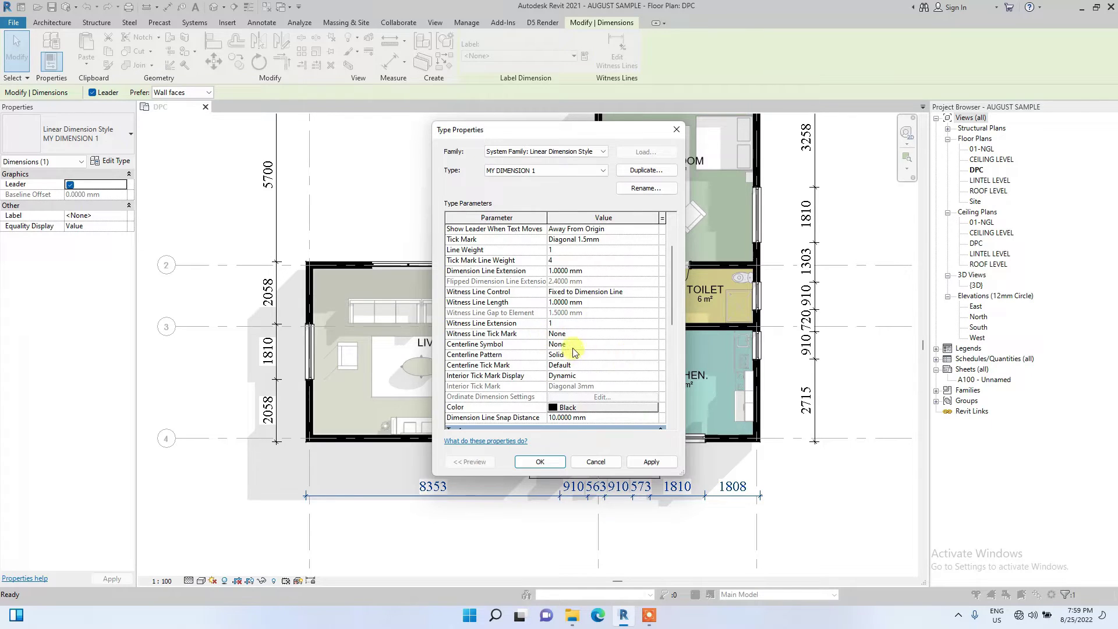
scroll(574, 352, "down", 5)
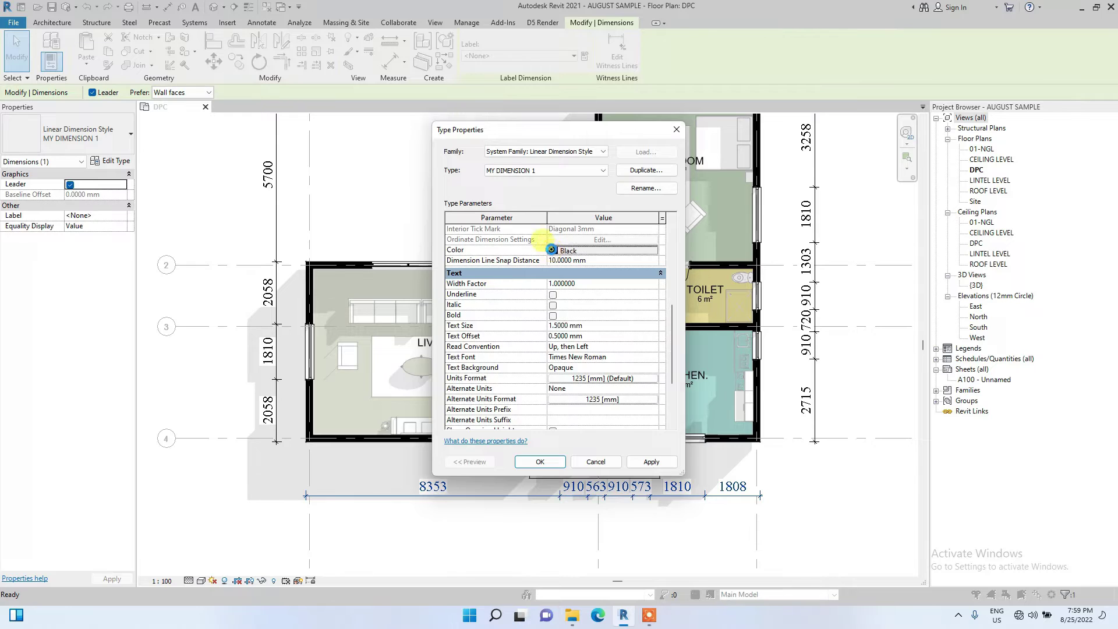
Set the dimension colour to Blue and the text font to Elegant Lux Mager, then apply
left_click(551, 250)
left_click(513, 313)
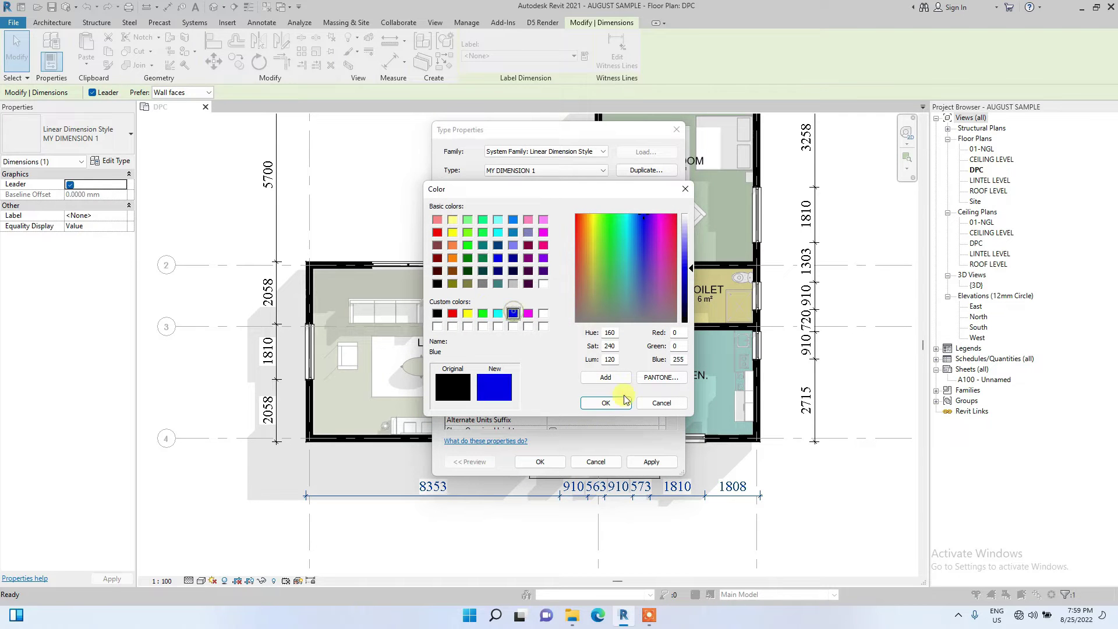
left_click(608, 403)
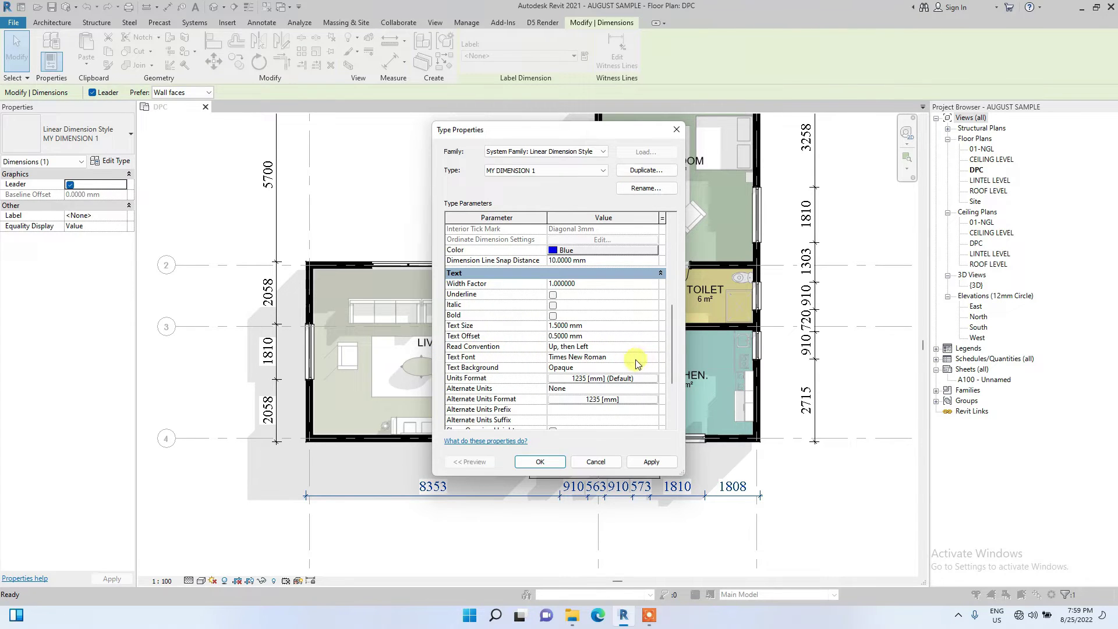
type("LuX")
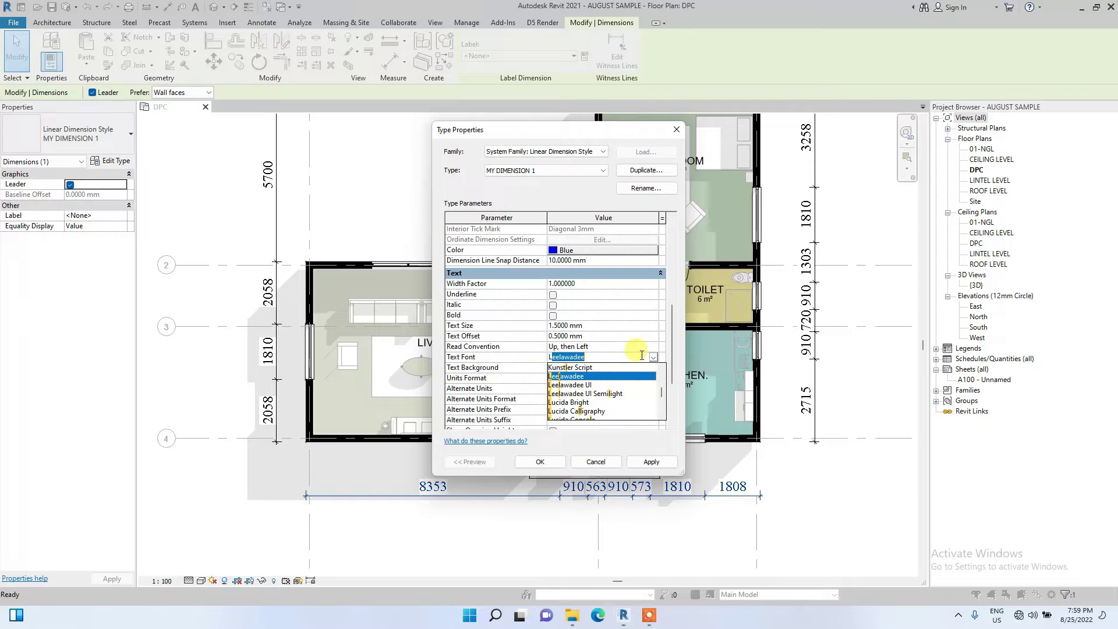
left_click(637, 367)
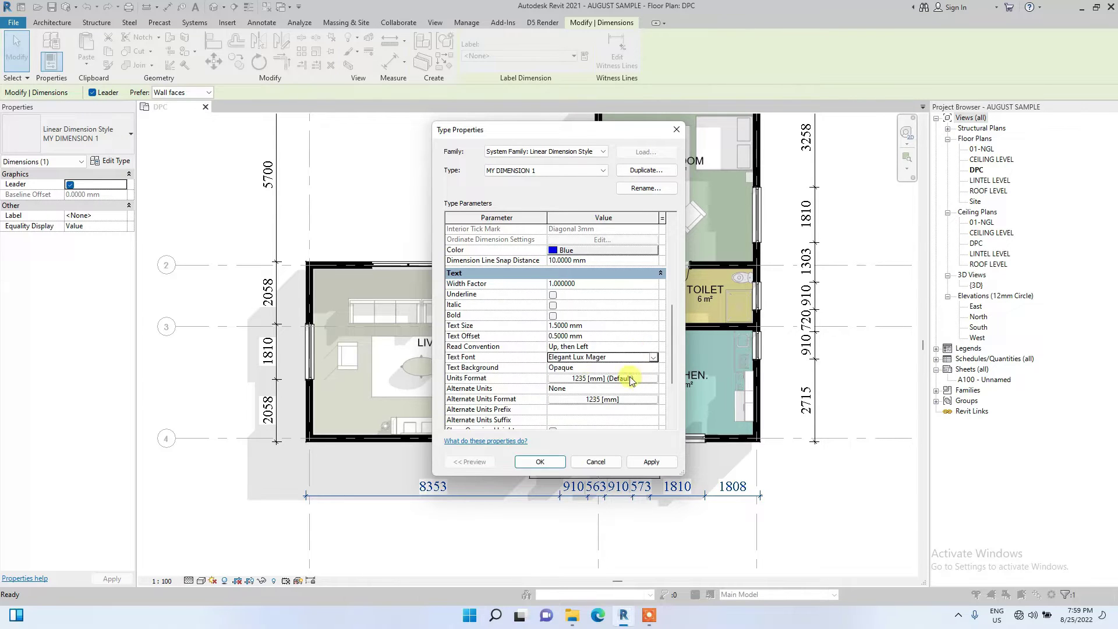
scroll(558, 342, "down", 3)
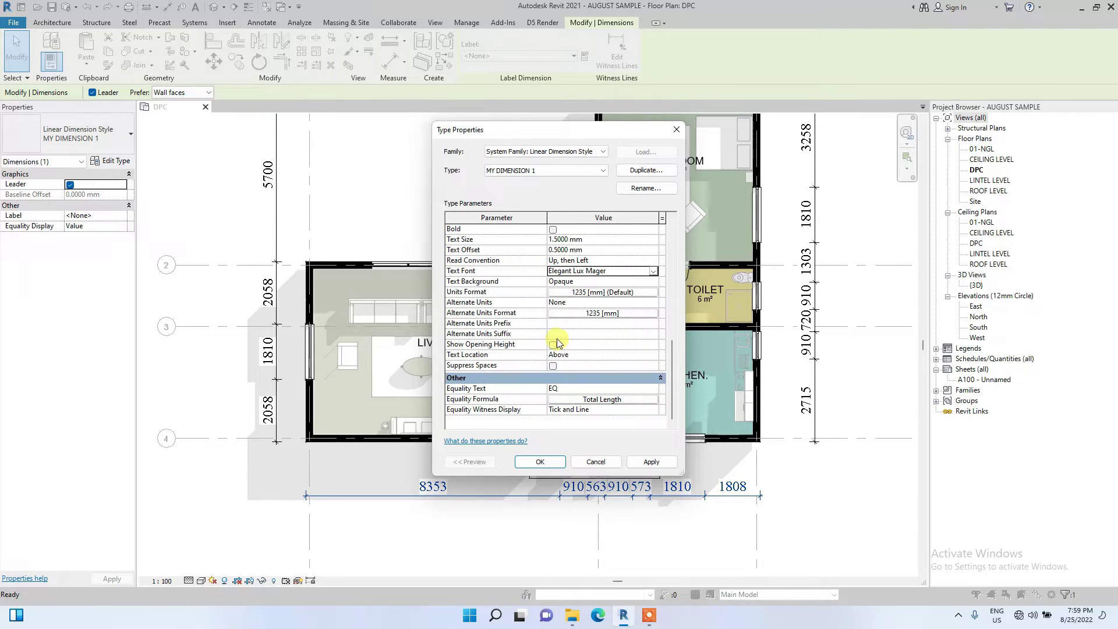
left_click(541, 461)
Deselect the string and pan around to view the redrawn blue dimensions
middle_click_drag(464, 420, 619, 429)
scroll(544, 482, "up", 5)
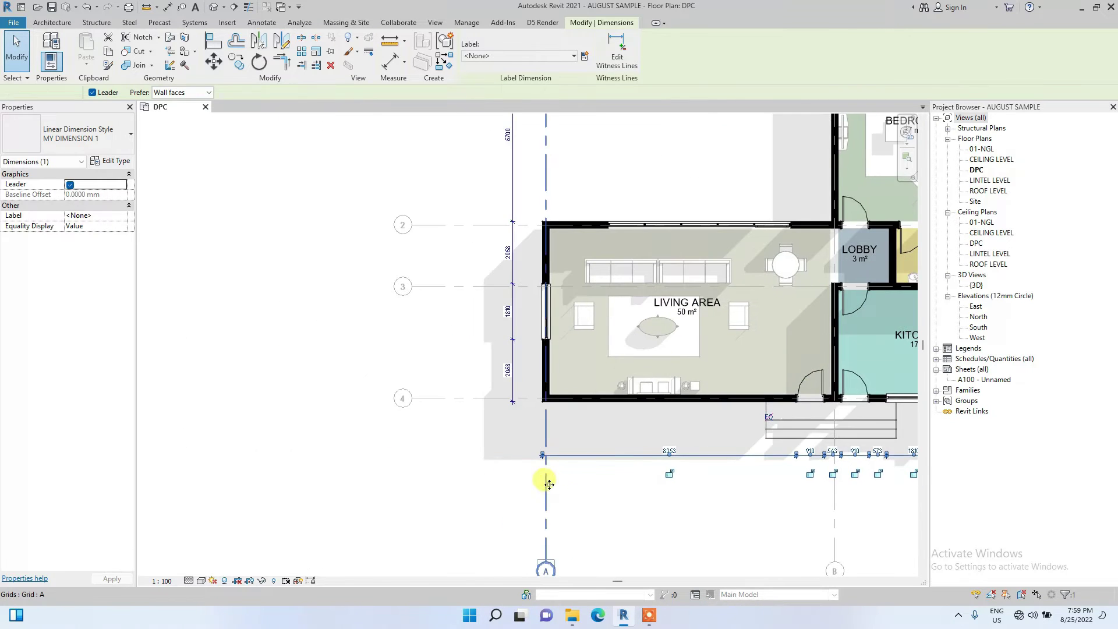
key("Escape")
scroll(557, 446, "down", 2)
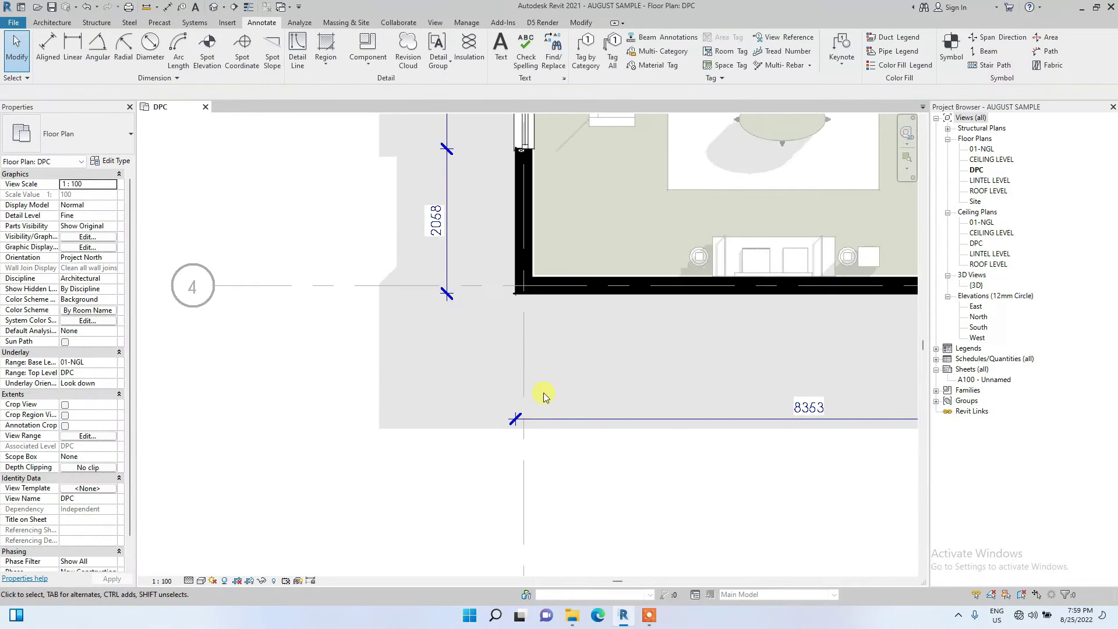
scroll(542, 454, "up", 2)
scroll(492, 415, "up", 2)
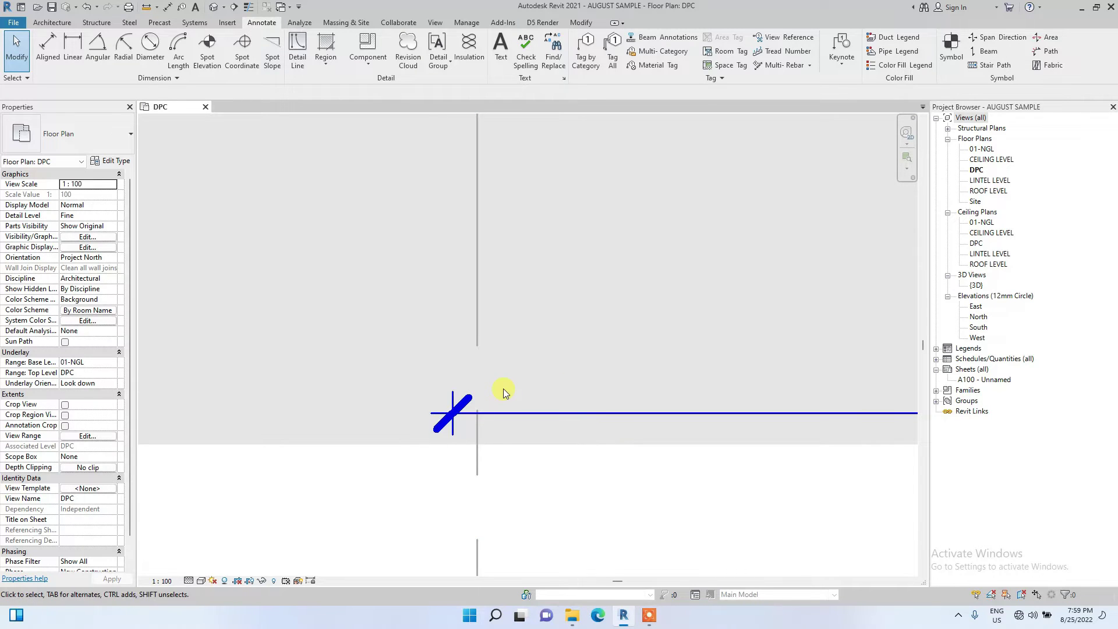
scroll(503, 389, "down", 2)
Inspect the west 2058, 1810, 2058 string and open the Additional Settings list
middle_click_drag(543, 404, 503, 436)
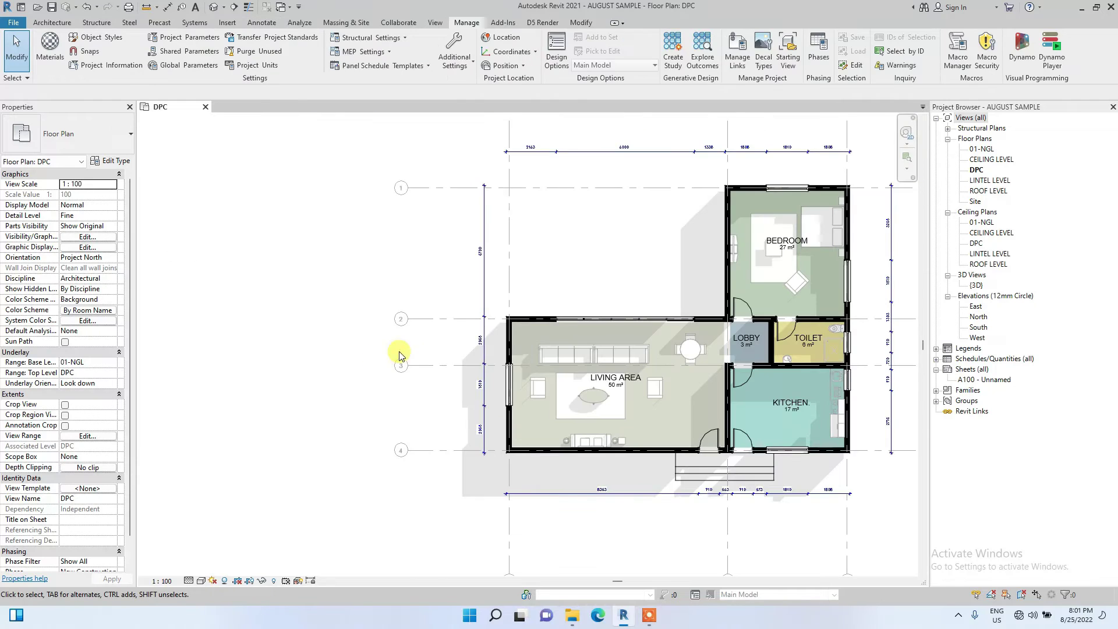
scroll(469, 420, "up", 4)
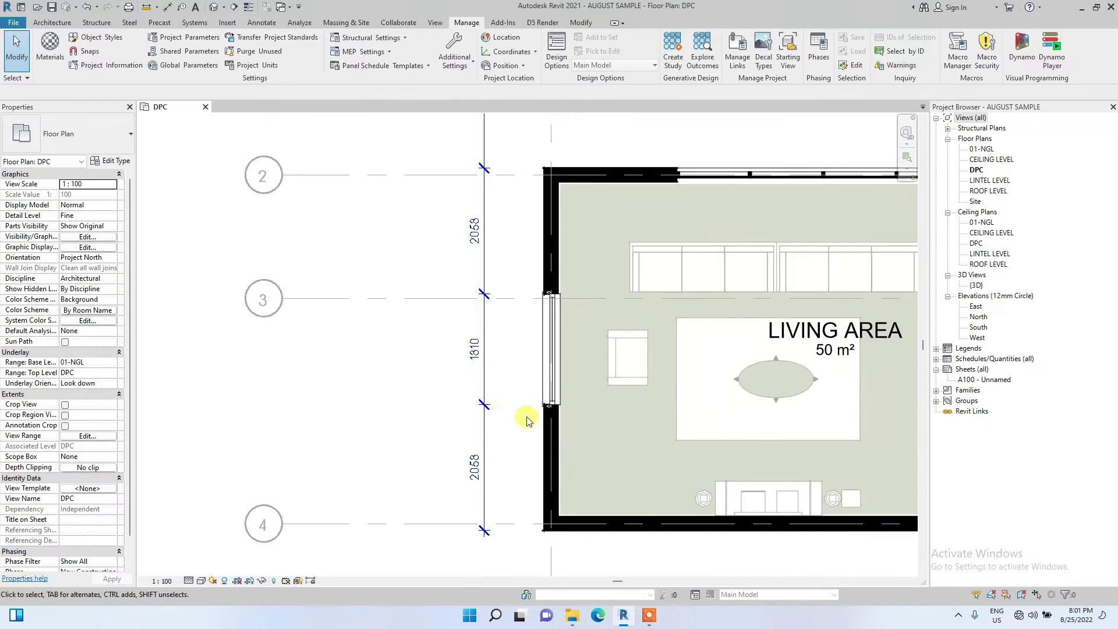
left_click(482, 421)
left_click(437, 424)
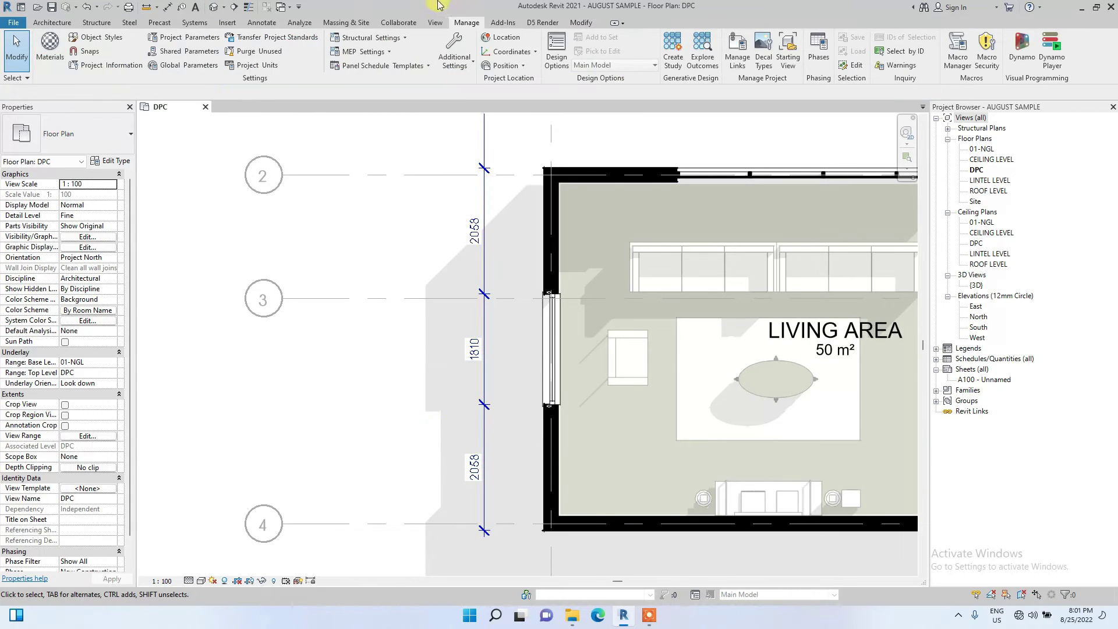
left_click(463, 67)
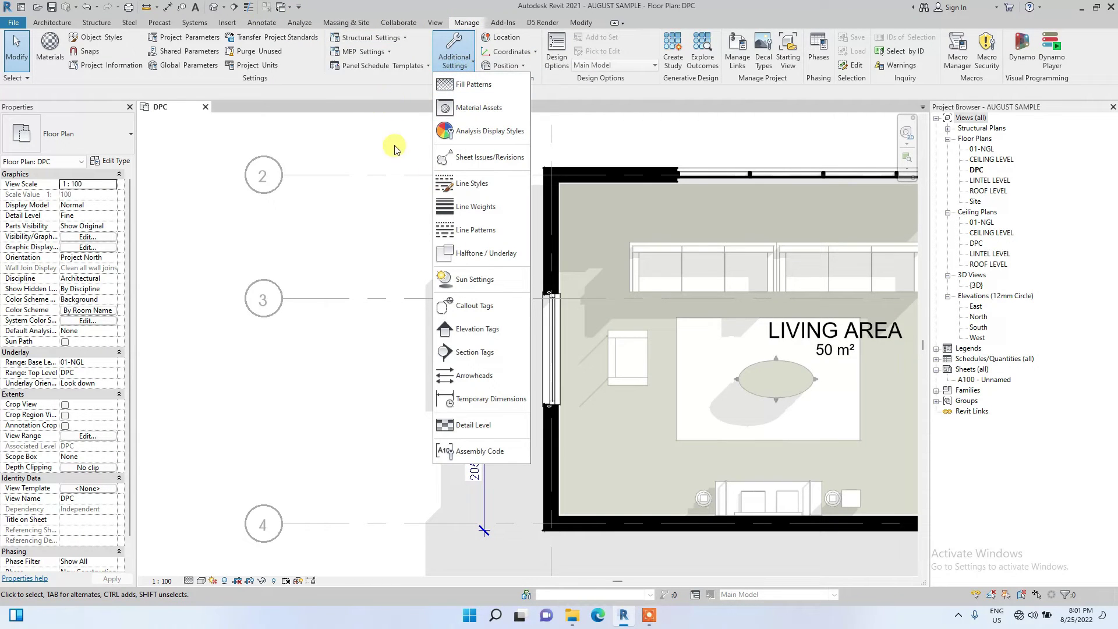
Set the arrowhead type to Diagonal 1.5mm in the arrowhead settings and confirm
left_click(473, 377)
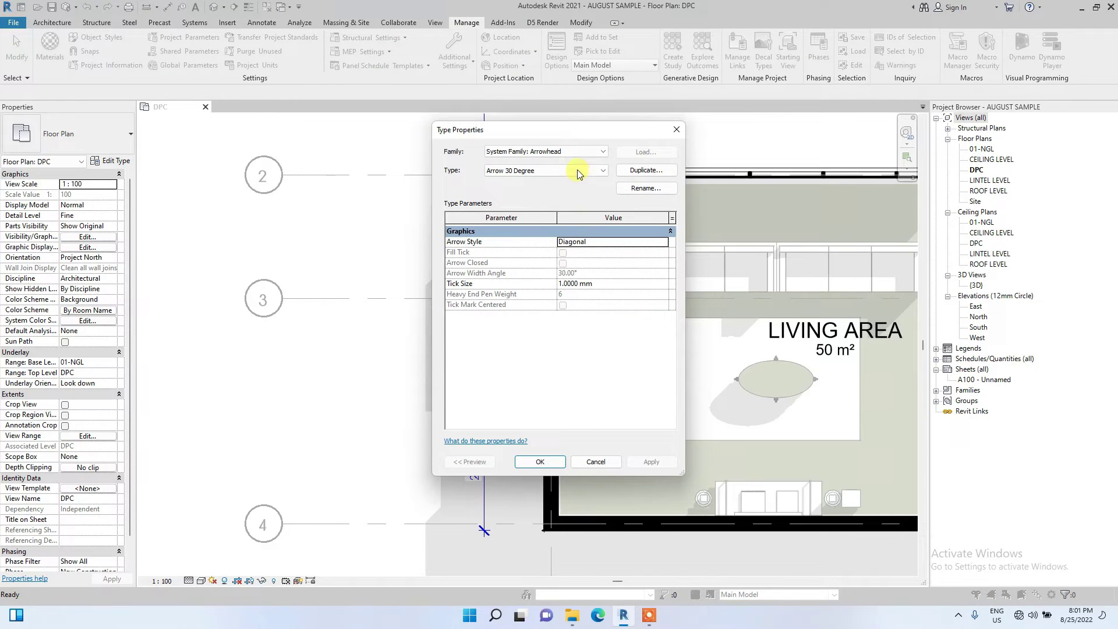
left_click(579, 172)
left_click(514, 227)
left_click(539, 462)
scroll(487, 445, "down", 3)
scroll(529, 511, "up", 4)
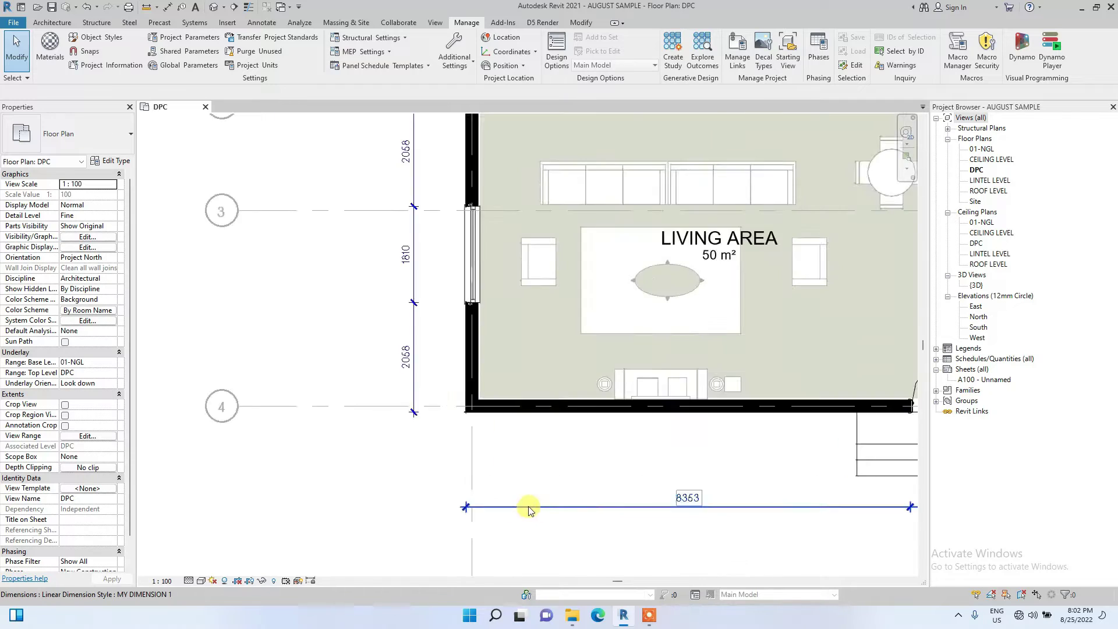
Add an aligned dimension string on the left, from the bedroom's top wall to the living area's bottom wall
scroll(466, 507, "up", 3)
scroll(512, 512, "down", 5)
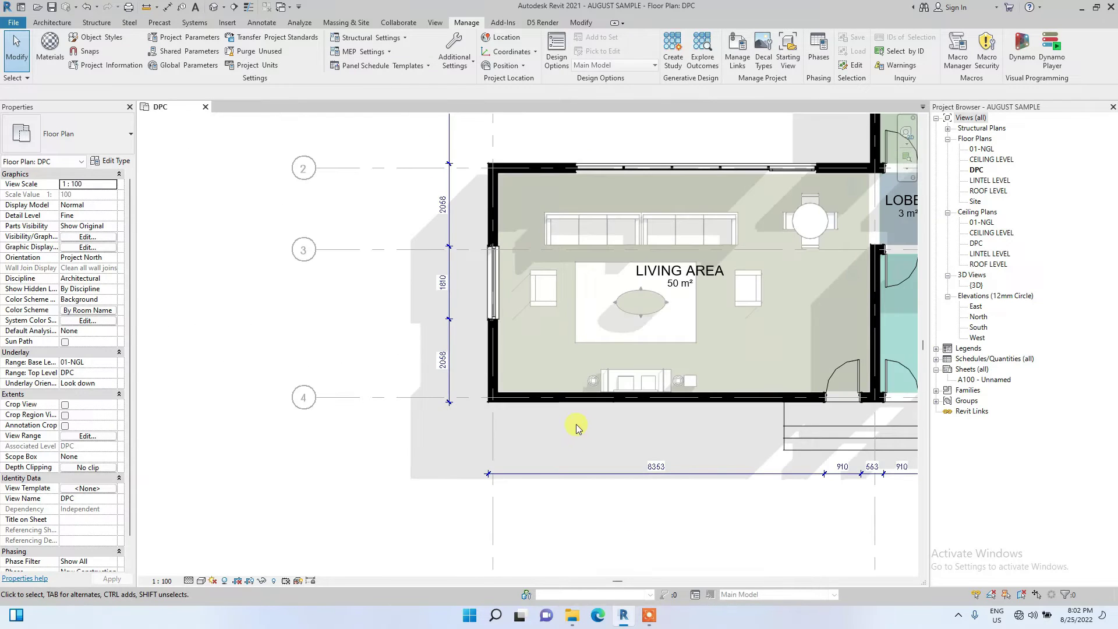
scroll(576, 428, "down", 3)
scroll(495, 408, "down", 1)
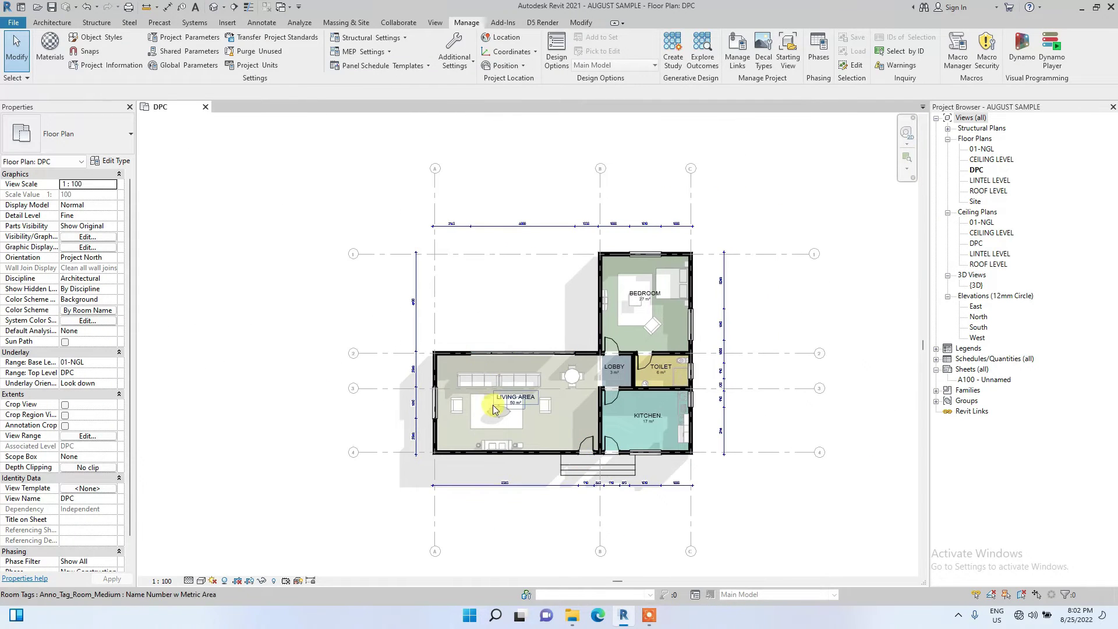
left_click(241, 26)
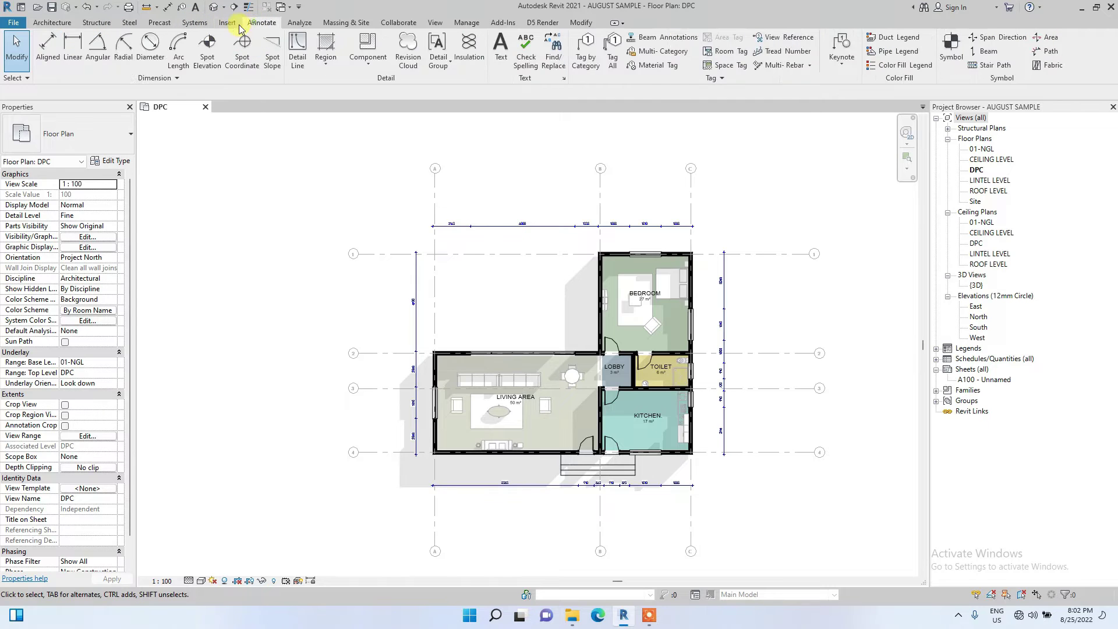
left_click(52, 49)
scroll(617, 247, "up", 4)
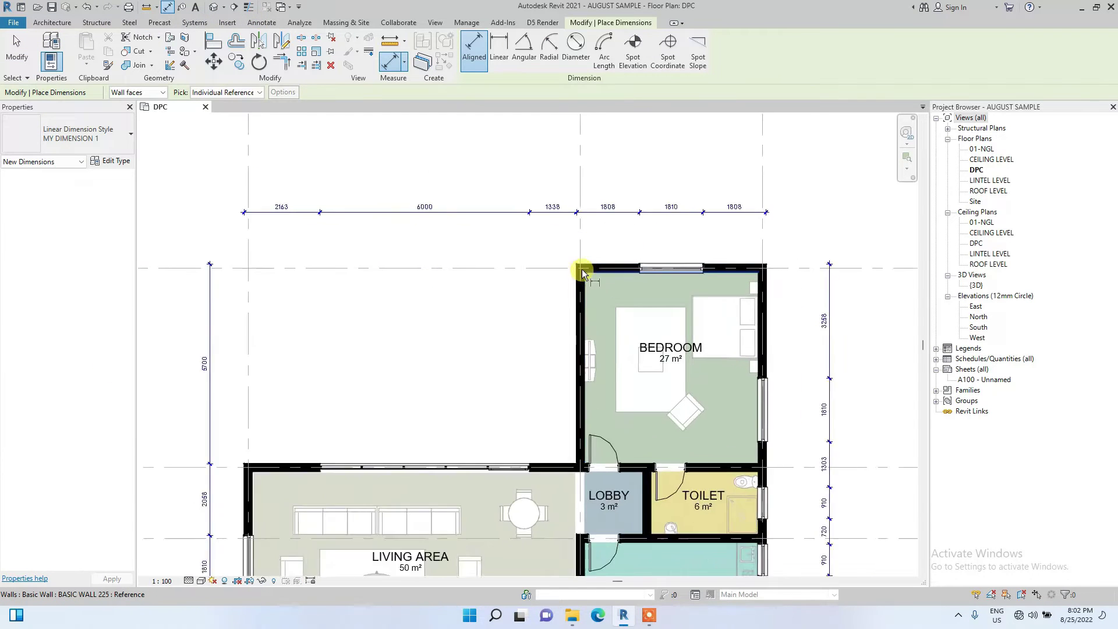
left_click(598, 267)
scroll(557, 292, "down", 3)
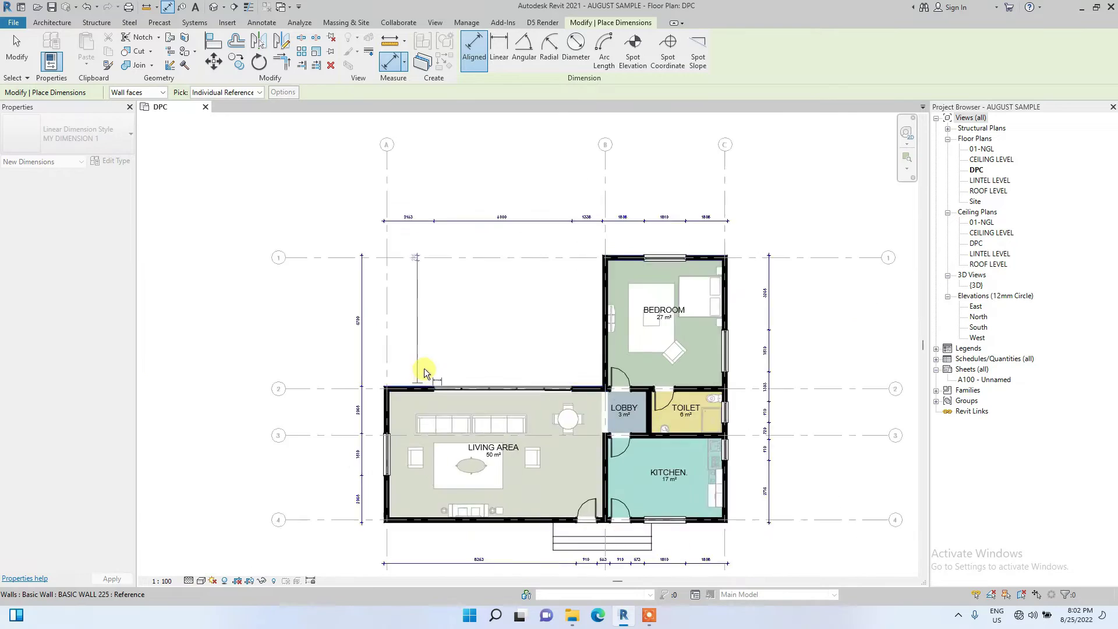
scroll(405, 400, "up", 4)
left_click(406, 401)
scroll(389, 466, "down", 3)
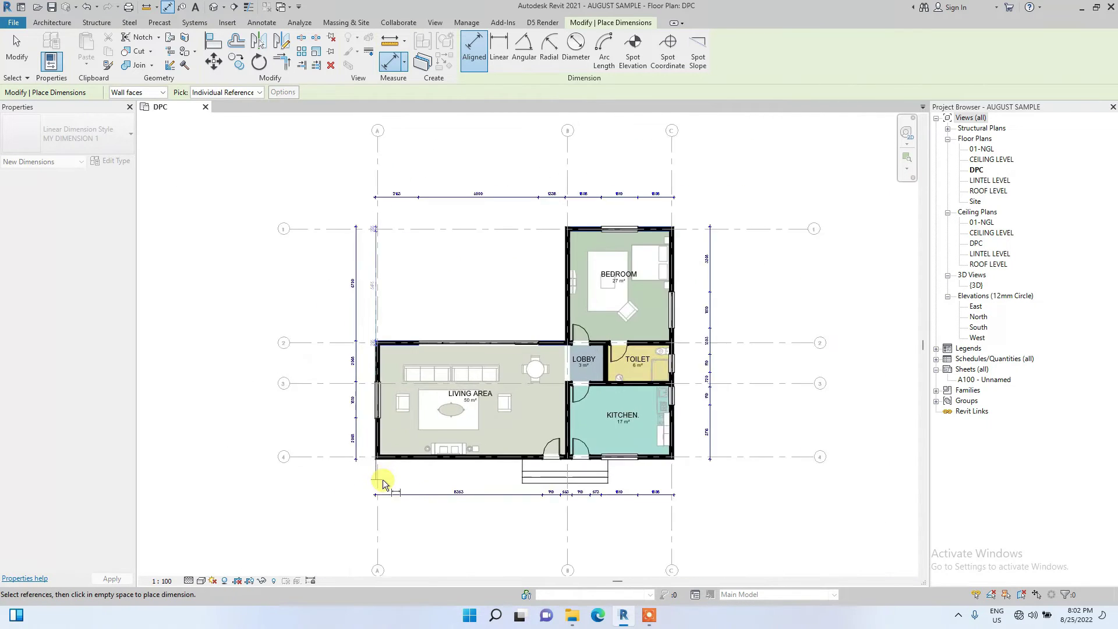
scroll(417, 448, "up", 1)
left_click(417, 447)
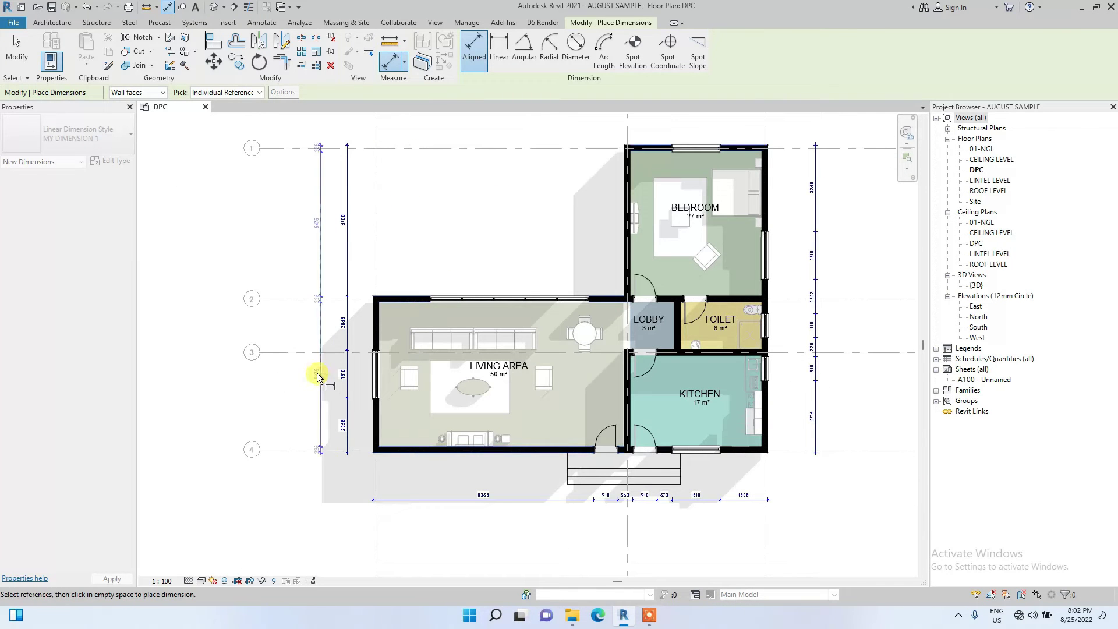
left_click(316, 373)
Dimension along the bottom from the living area's left wall through the partition to the kitchen's right wall
left_click(378, 438)
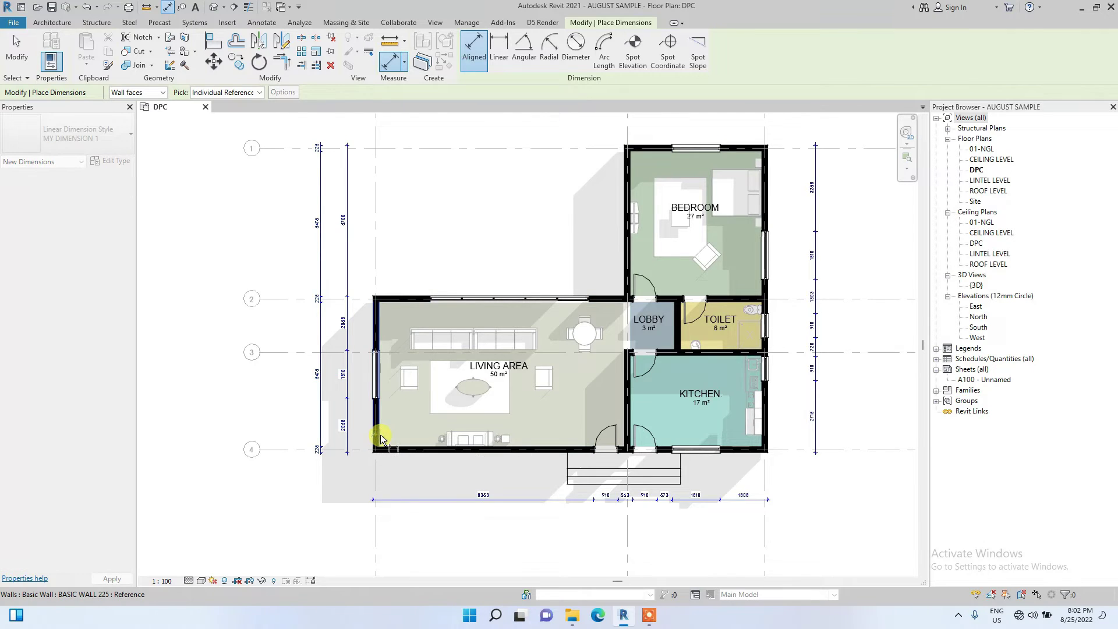
scroll(684, 438, "up", 2)
left_click(588, 393)
scroll(589, 392, "down", 2)
scroll(722, 410, "up", 2)
left_click(732, 425)
scroll(734, 421, "down", 3)
left_click(667, 491)
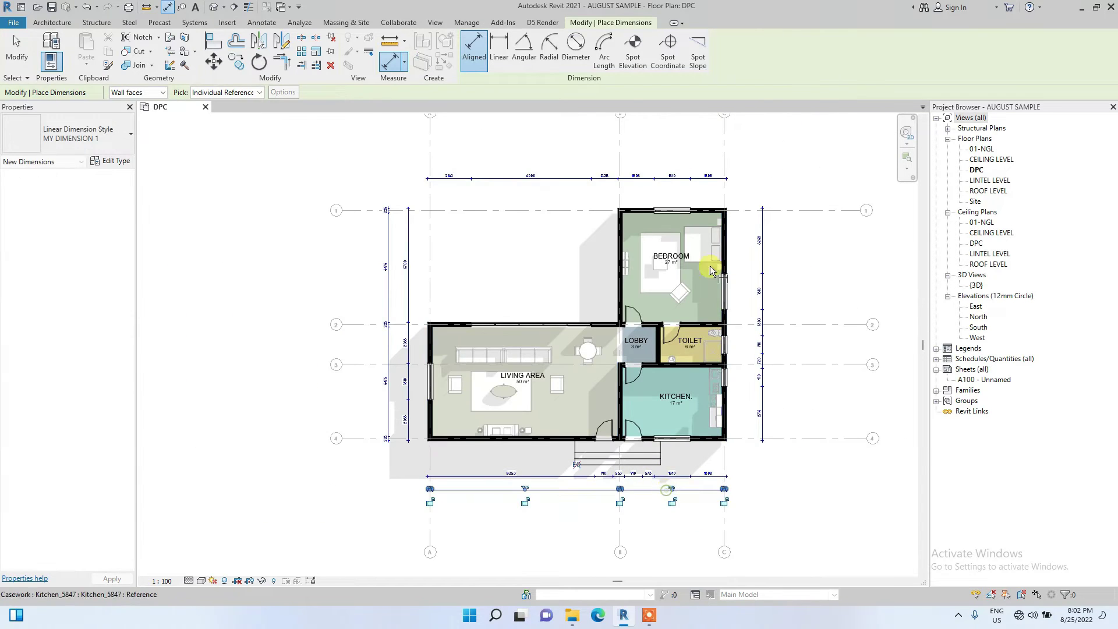
Dimension the right side from the bedroom's top wall to the bedroom/toilet wall
scroll(702, 189, "up", 2)
left_click(716, 228)
scroll(714, 240, "down", 2)
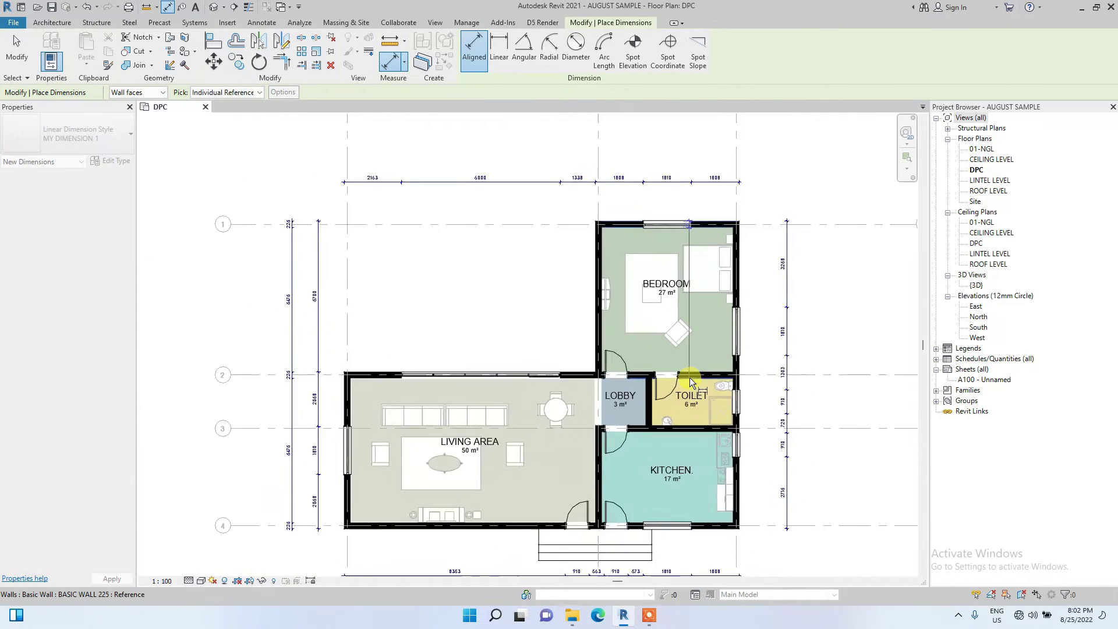
scroll(690, 377, "up", 2)
left_click(709, 369)
scroll(710, 377, "down", 2)
scroll(676, 420, "up", 2)
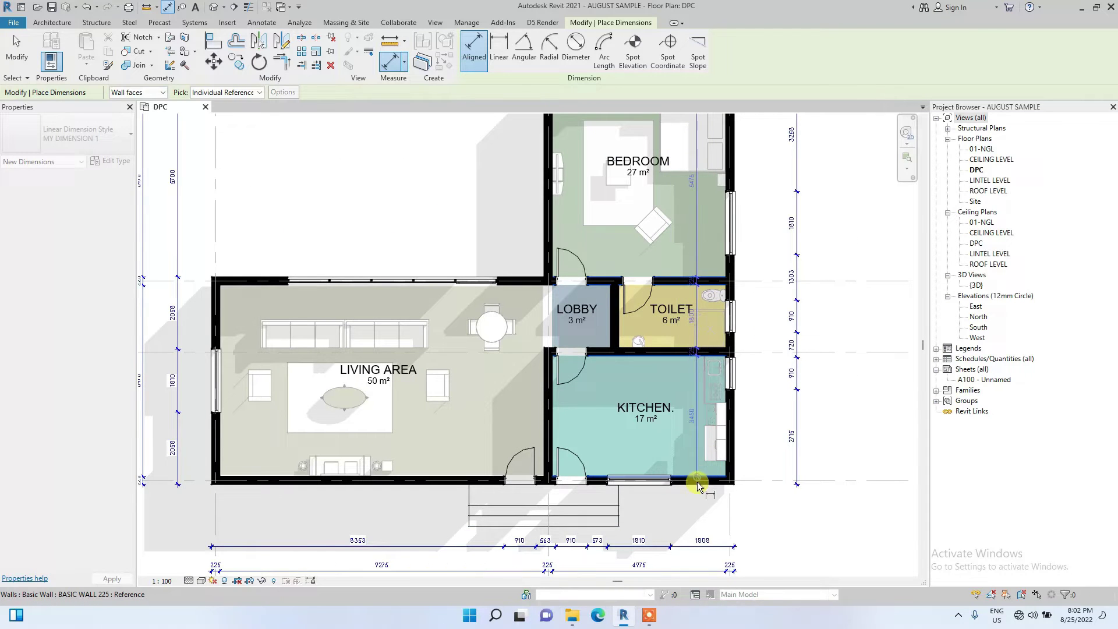
scroll(774, 380, "down", 2)
left_click(821, 384)
Add a top string across the walls on grids A, B and C, reading 225, 9275, 225, 4916, 225
middle_click_drag(237, 209, 279, 362)
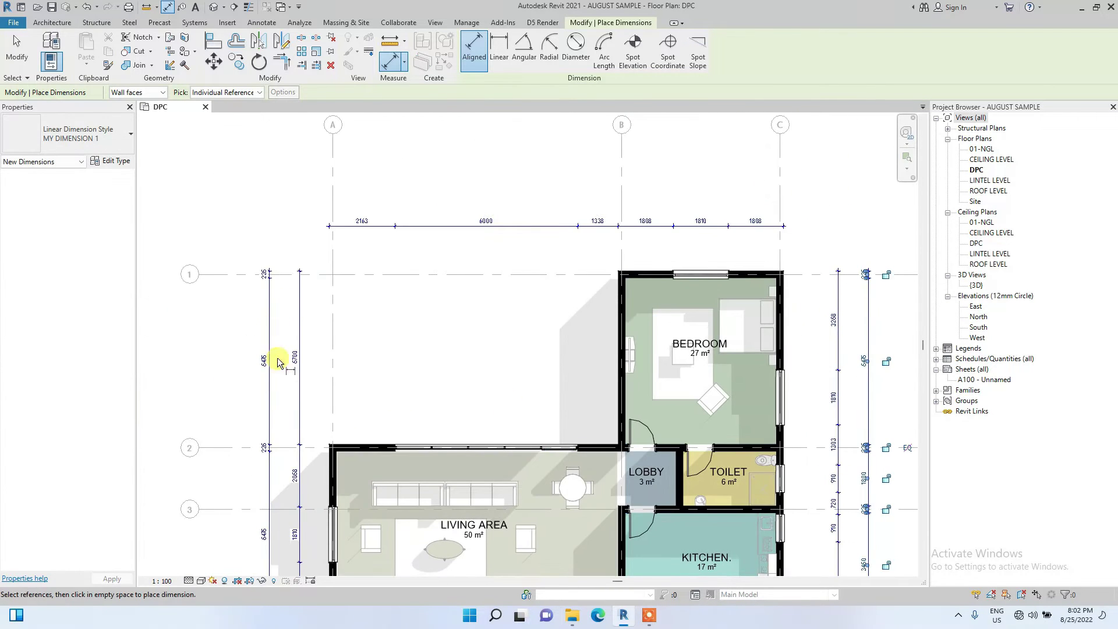
left_click(329, 471)
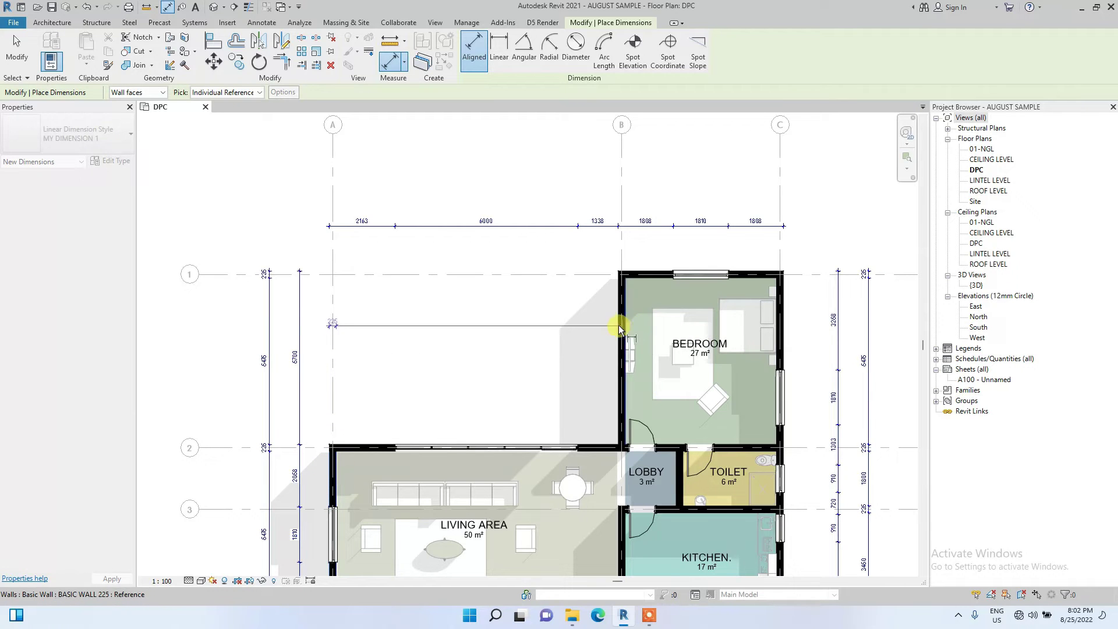
left_click(630, 304)
left_click(780, 296)
left_click(606, 200)
scroll(416, 157, "down", 3)
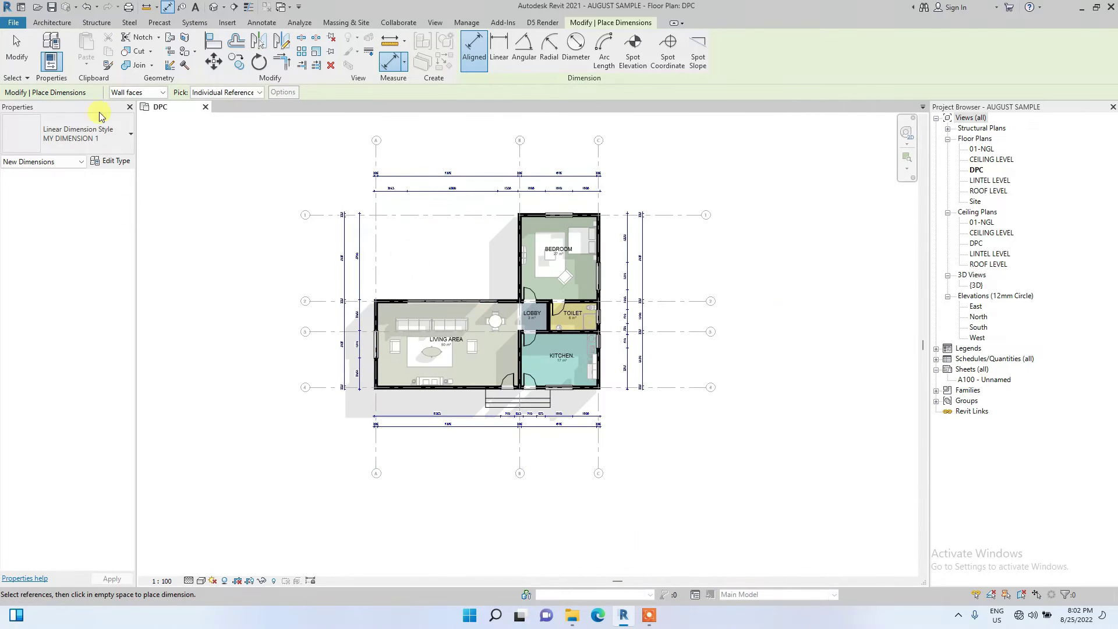
scroll(409, 210, "up", 3)
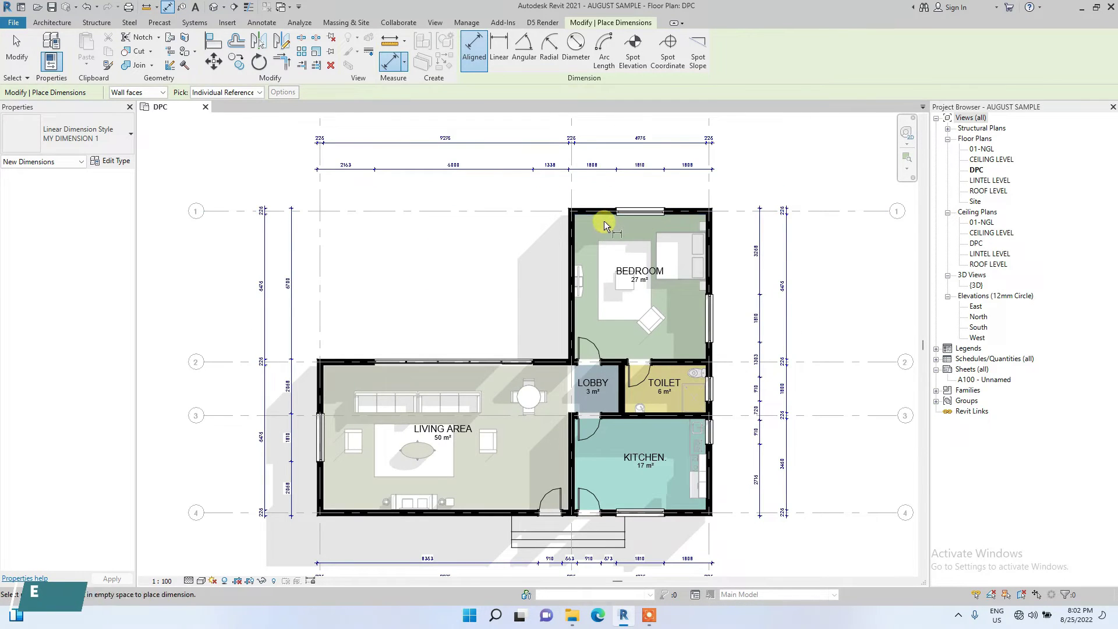
scroll(443, 227, "down", 1)
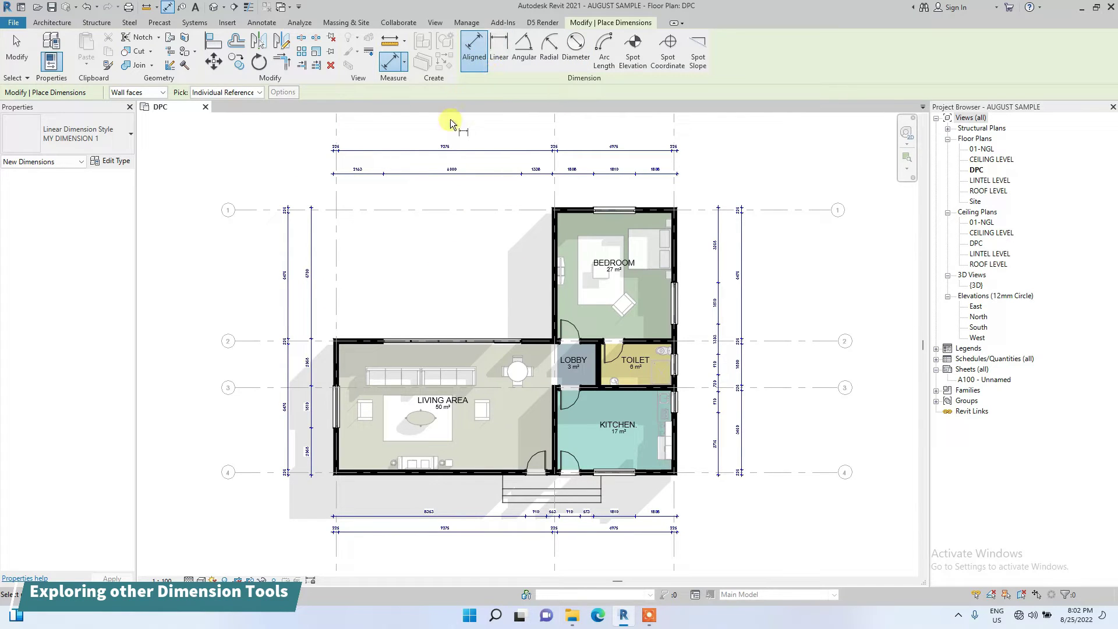
left_click(499, 53)
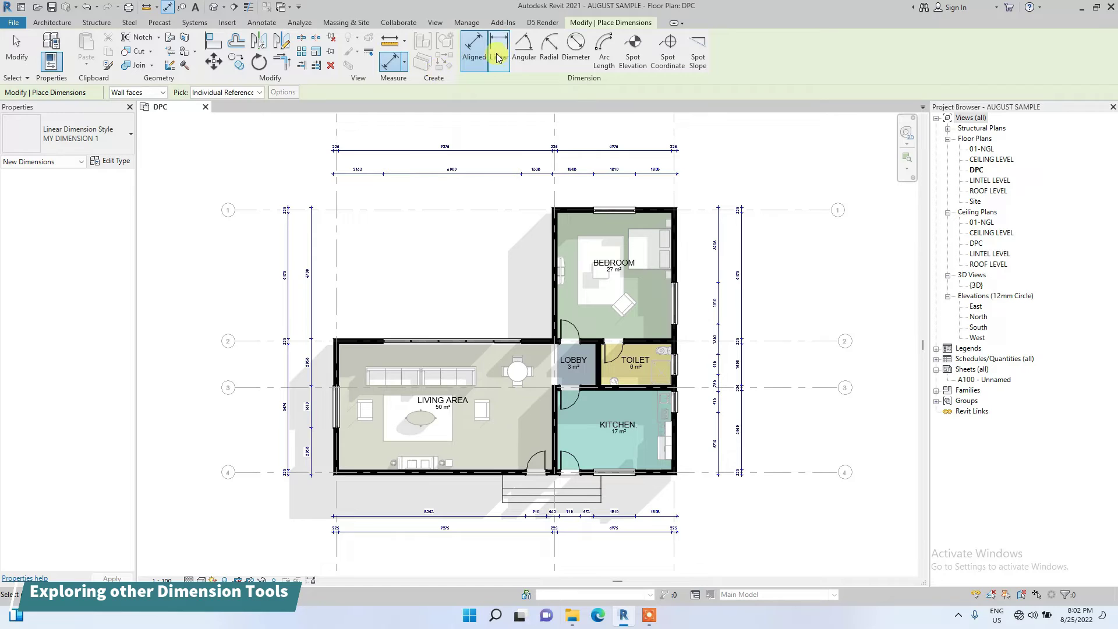
Dimension the living area's top curtain wall grid lines as a 1200, 1200, 1200 linear chain
scroll(355, 367, "up", 3)
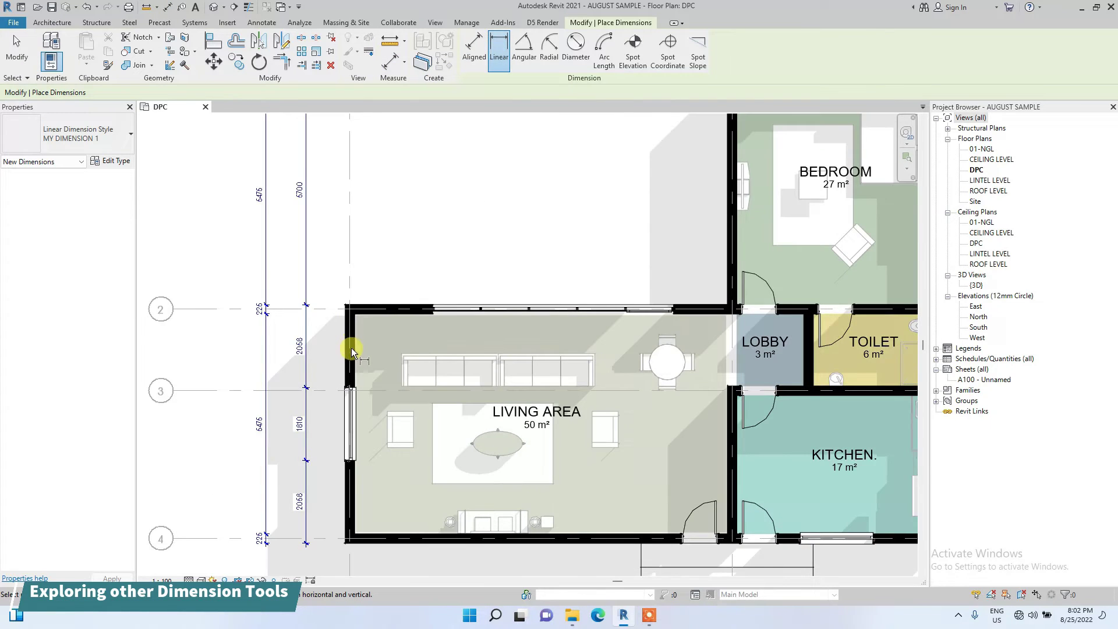
scroll(351, 347, "down", 2)
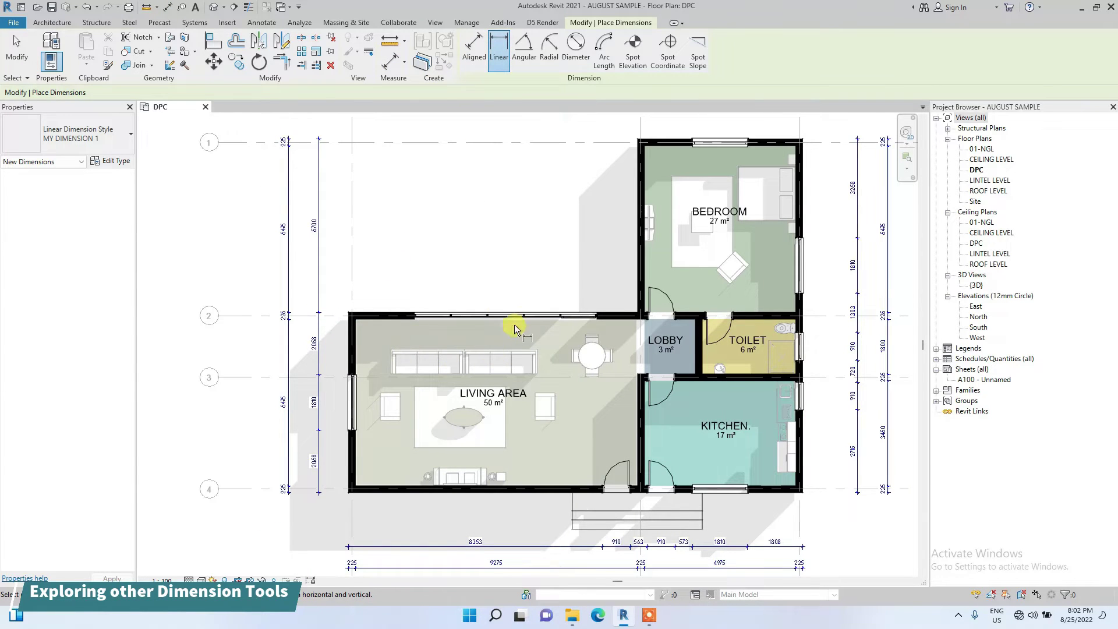
scroll(522, 317, "up", 2)
left_click(489, 316)
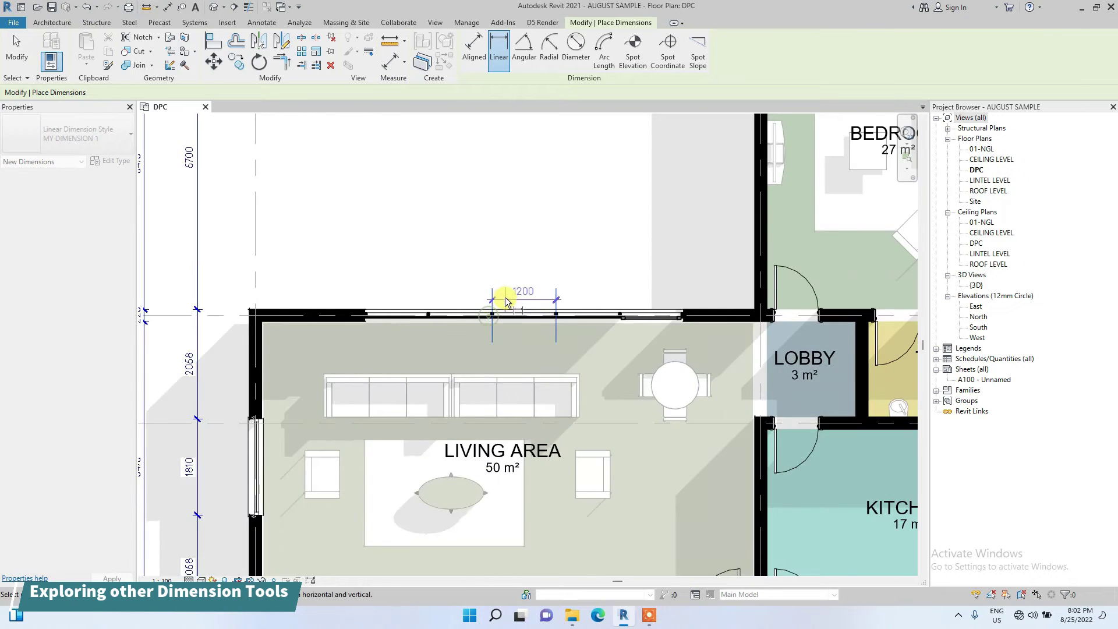
scroll(505, 302, "down", 2)
scroll(507, 286, "up", 2)
left_click(428, 314)
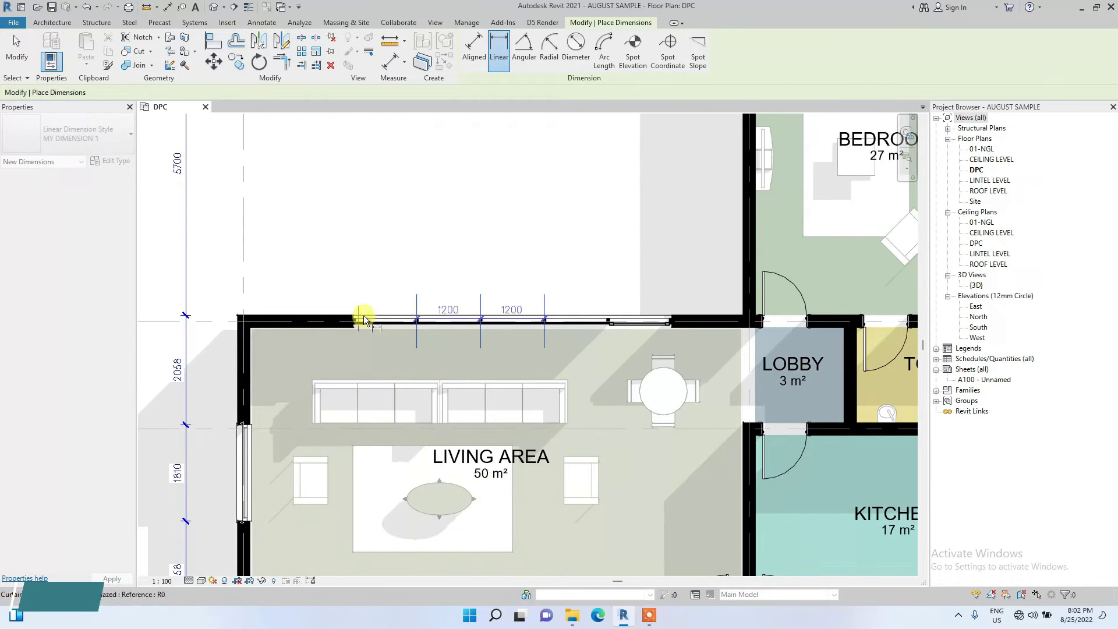
left_click(609, 325)
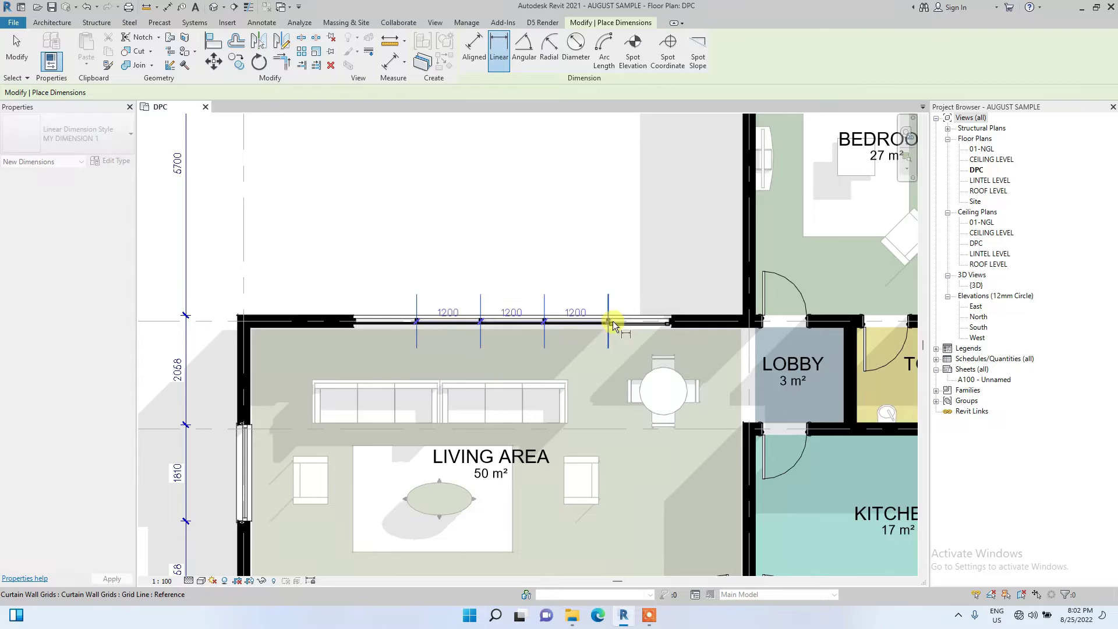
scroll(507, 256, "down", 3)
scroll(510, 274, "up", 3)
scroll(510, 286, "down", 1)
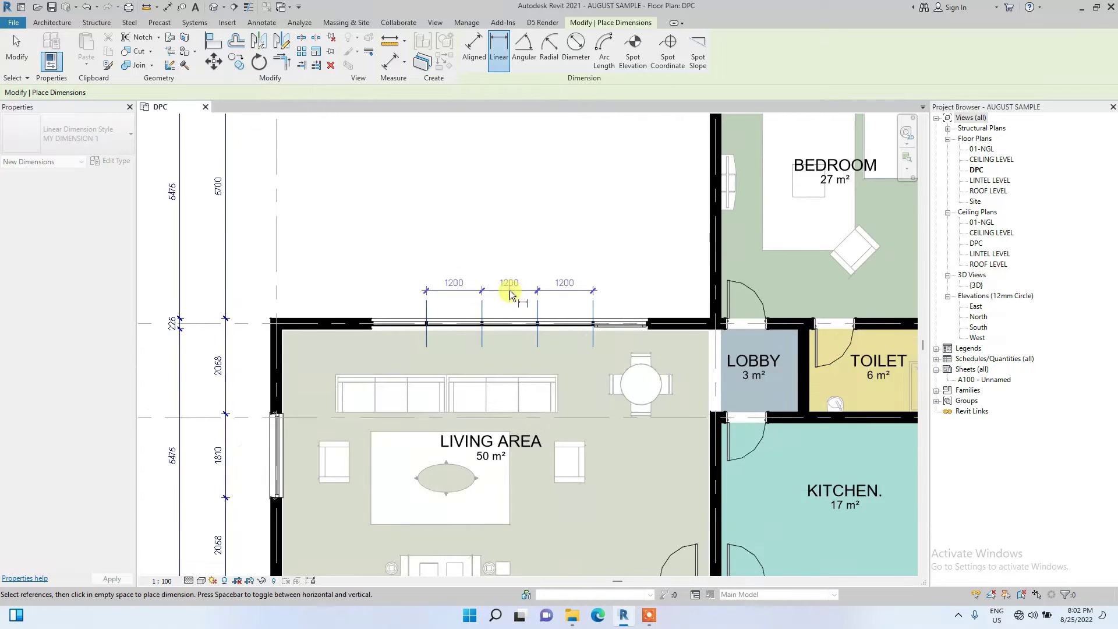
scroll(501, 291, "down", 3)
key("Escape")
key("Escape")
scroll(484, 297, "down", 2)
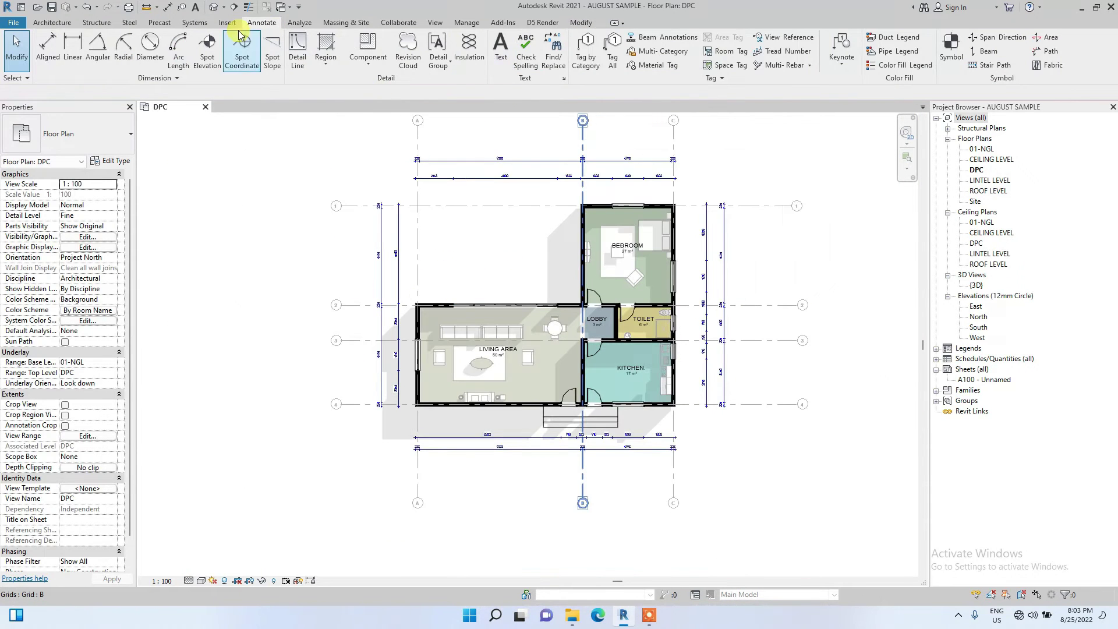
Place a 90.00° angular dimension between the living area's left and top walls, then select it
left_click(97, 57)
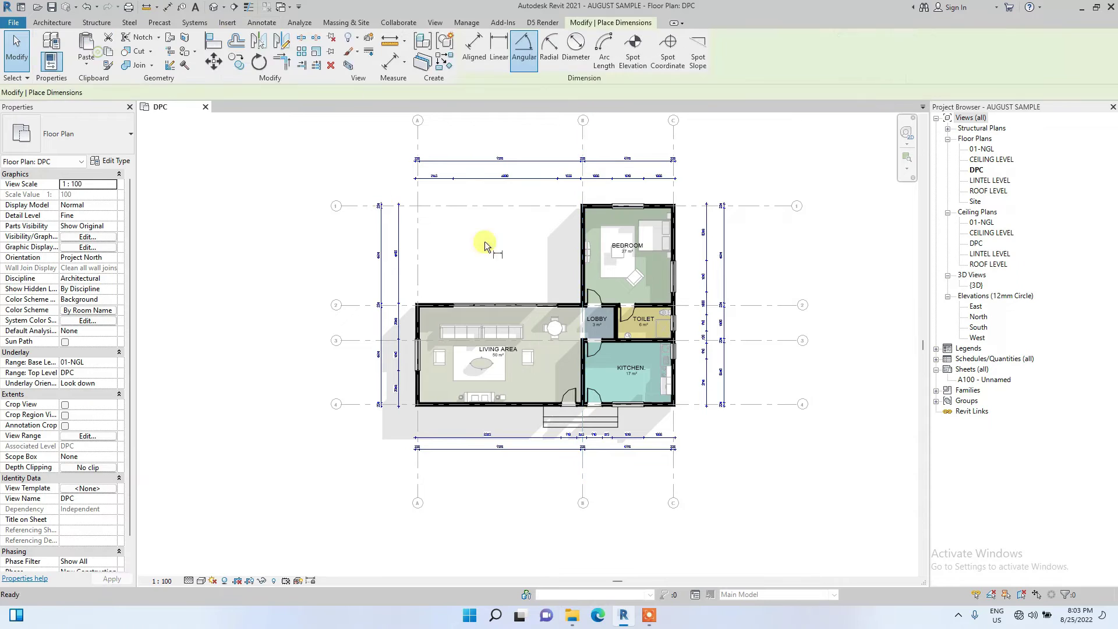
scroll(383, 331, "up", 2)
scroll(384, 321, "up", 2)
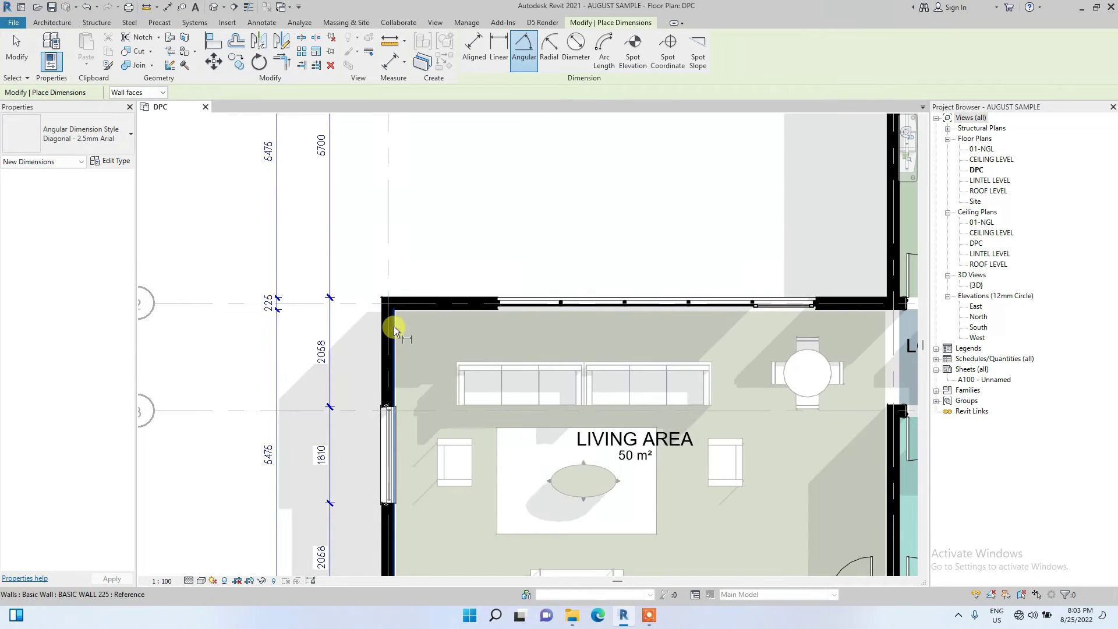
left_click(397, 348)
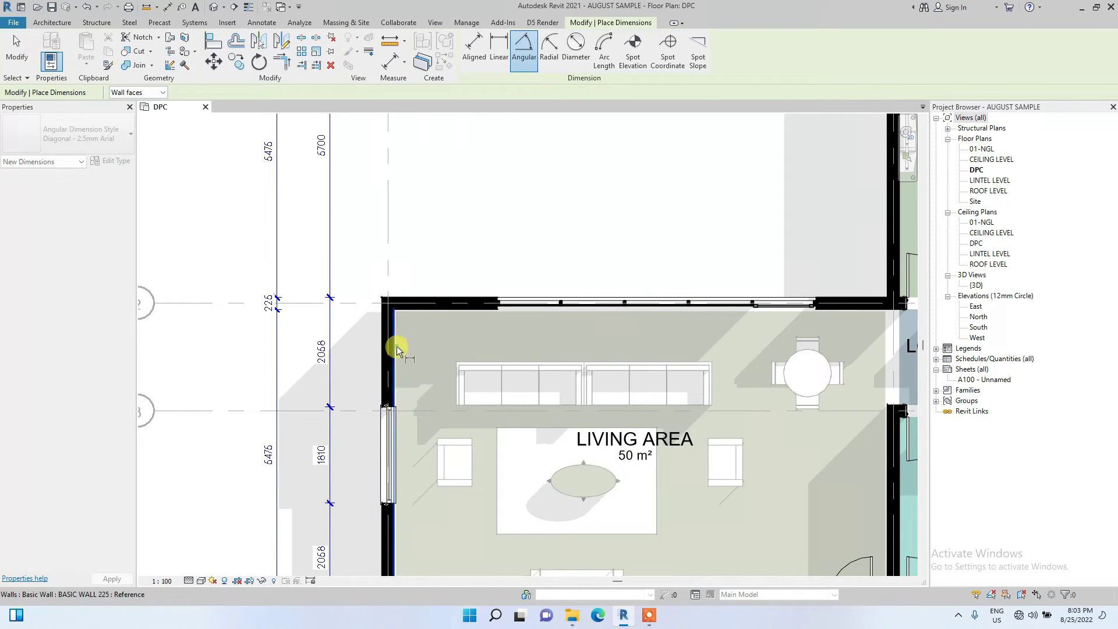
left_click(418, 309)
scroll(416, 331, "up", 2)
scroll(425, 349, "down", 2)
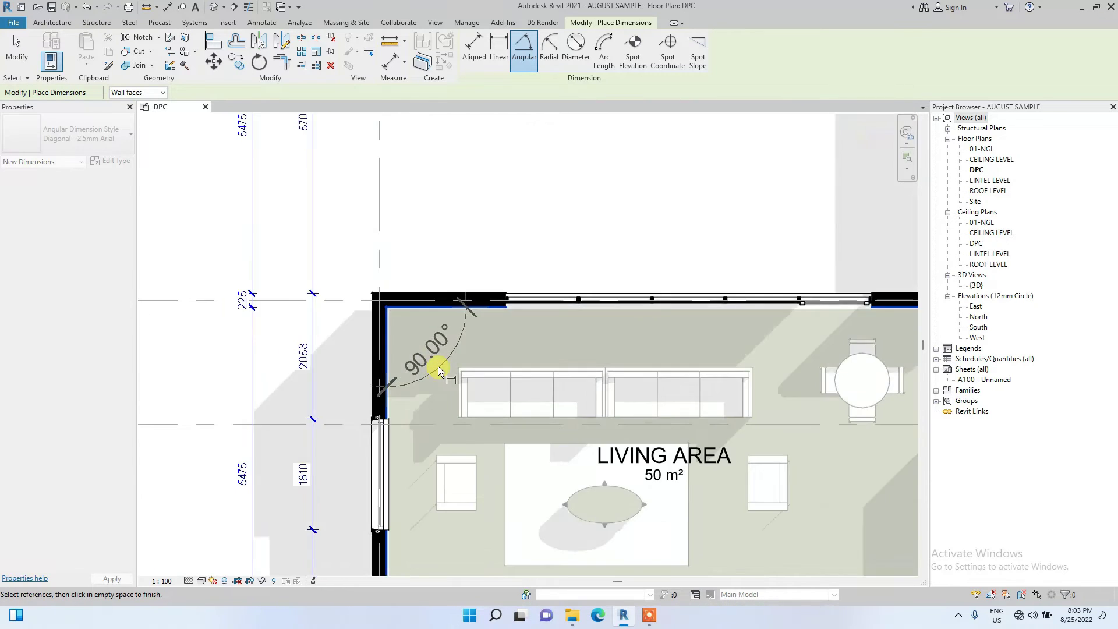
scroll(440, 378, "up", 4)
left_click(442, 391)
scroll(442, 290, "down", 3)
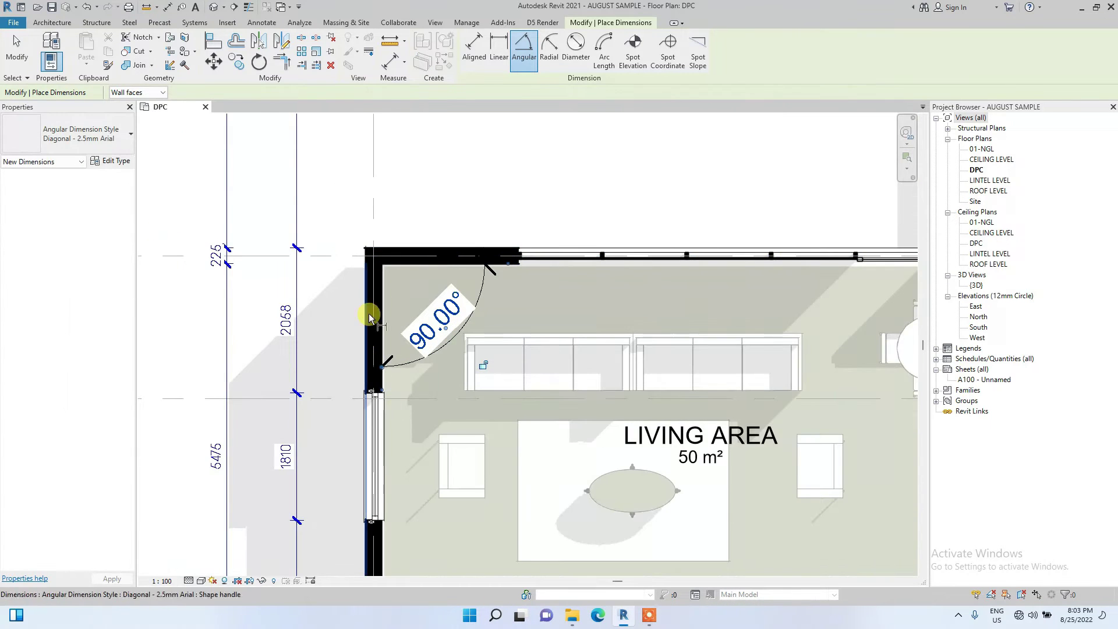
scroll(488, 260, "down", 5)
scroll(431, 320, "up", 5)
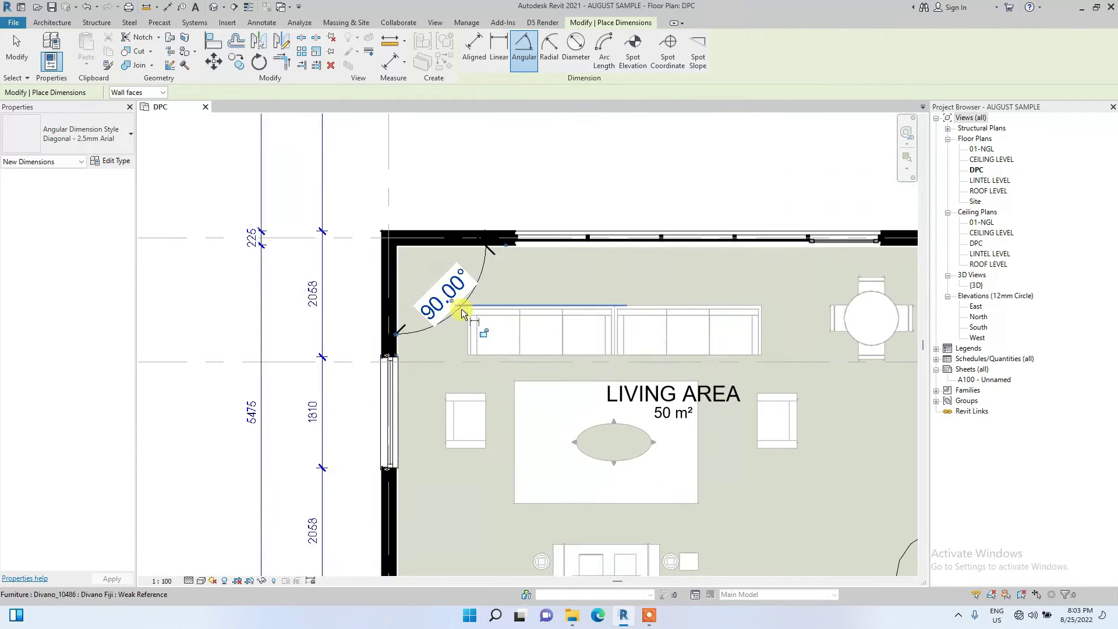
scroll(424, 332, "down", 5)
scroll(487, 377, "up", 4)
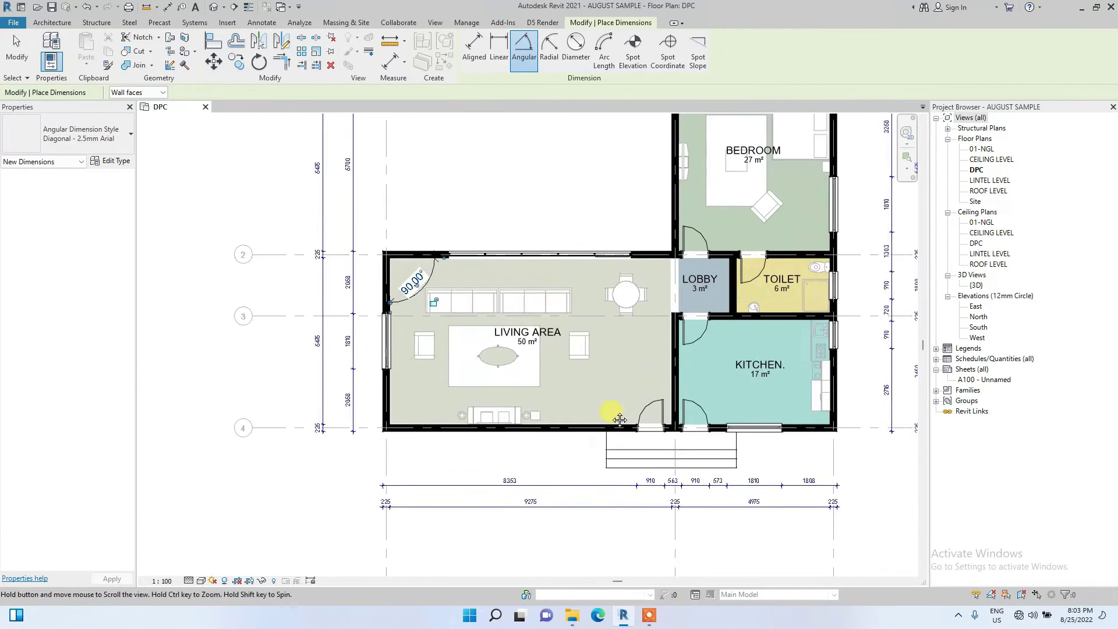
scroll(595, 320, "up", 2)
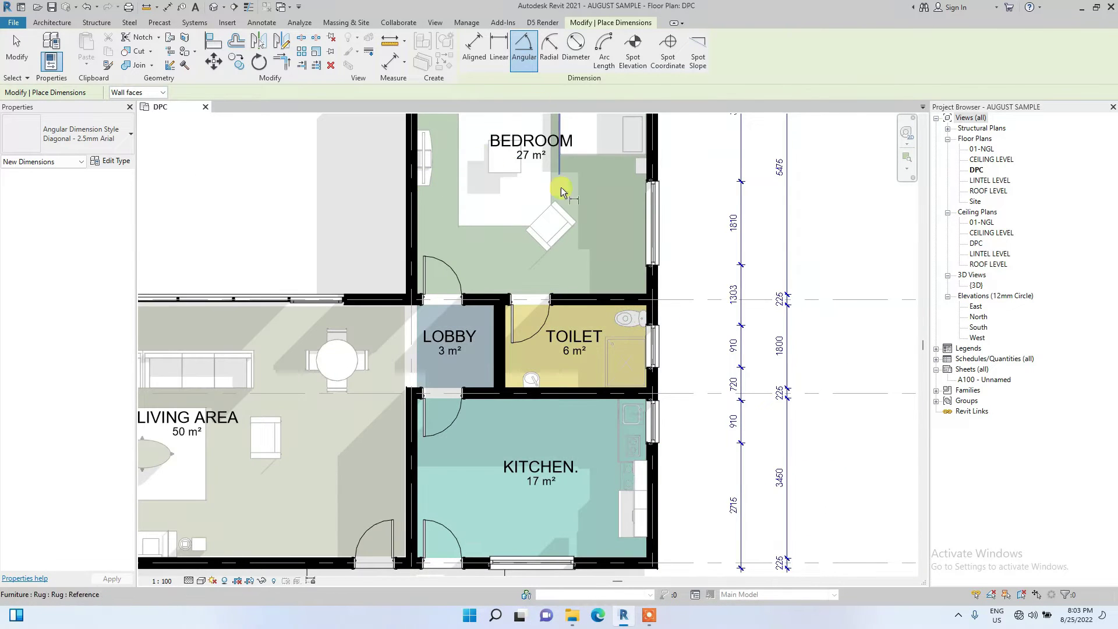
scroll(641, 291, "down", 5)
scroll(483, 362, "up", 5)
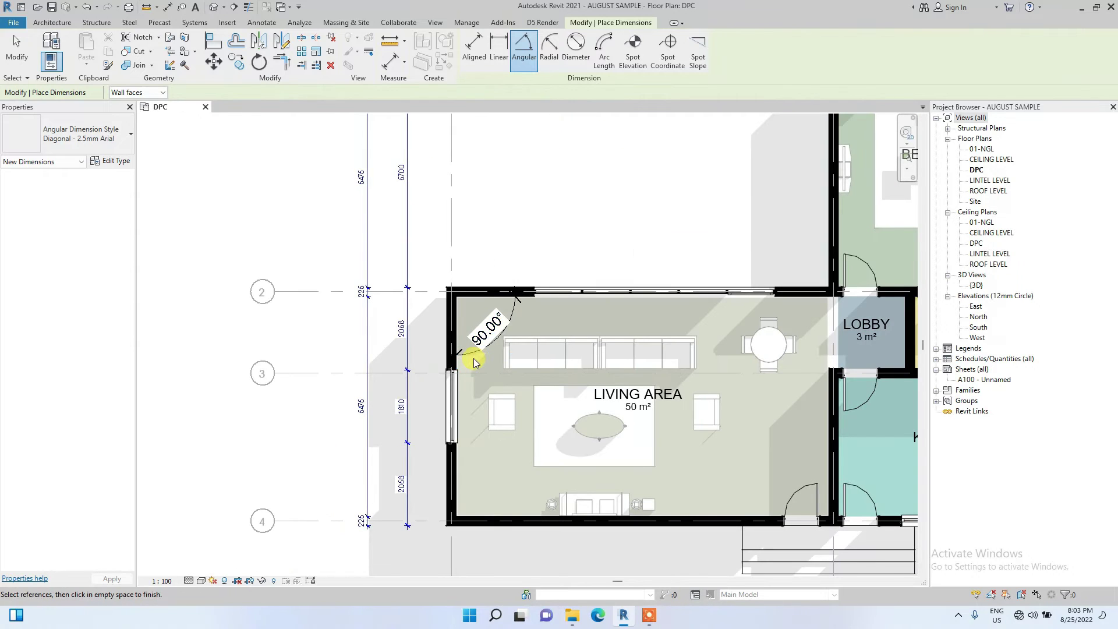
key("Escape")
key("Escape")
left_click(475, 353)
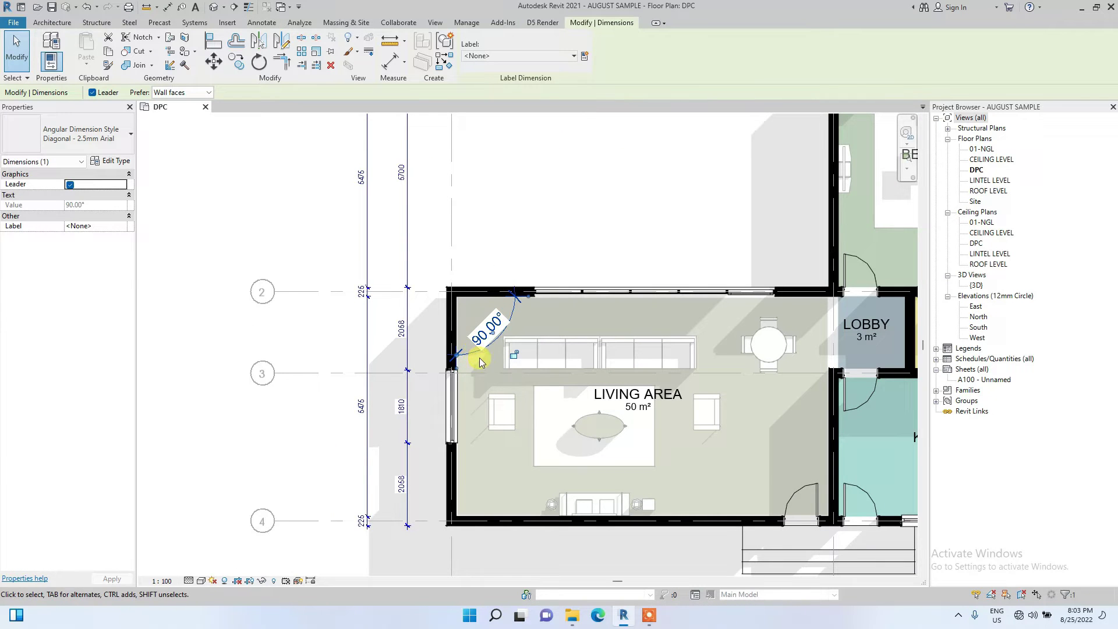
Change the angular dimension style's colour to the custom blue
left_click(114, 160)
scroll(571, 358, "down", 3)
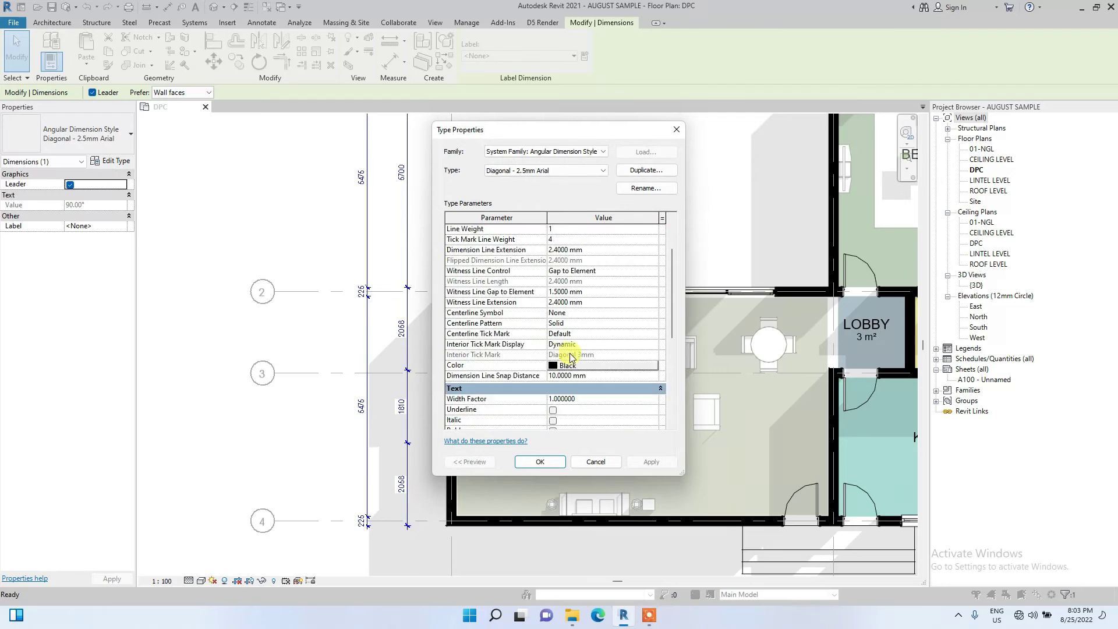
scroll(571, 357, "down", 2)
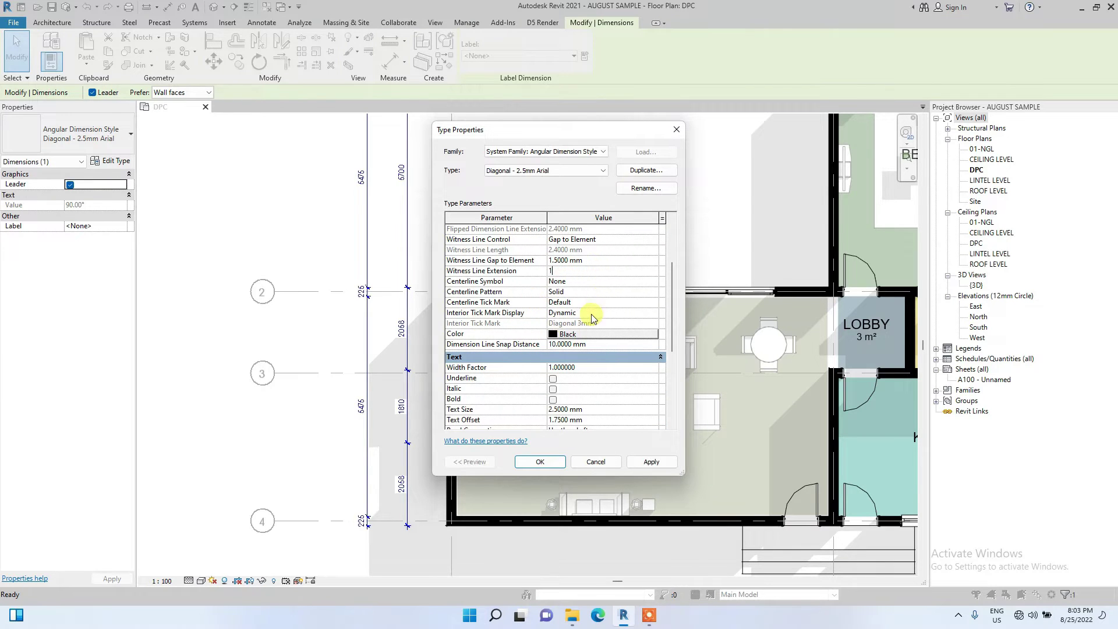
scroll(591, 317, "down", 3)
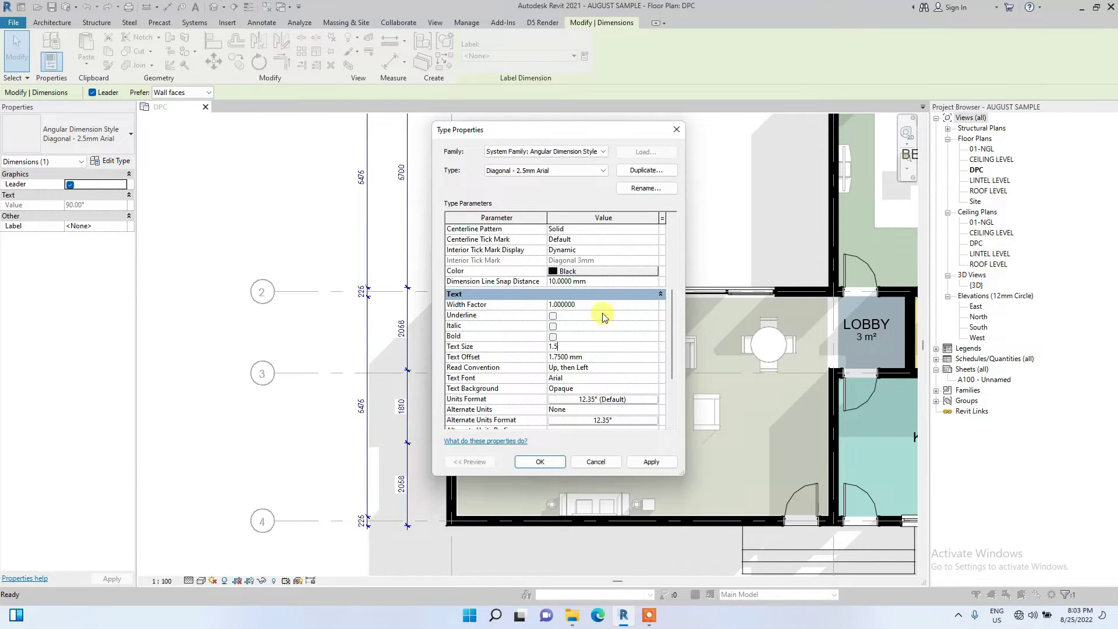
left_click(552, 272)
left_click(512, 313)
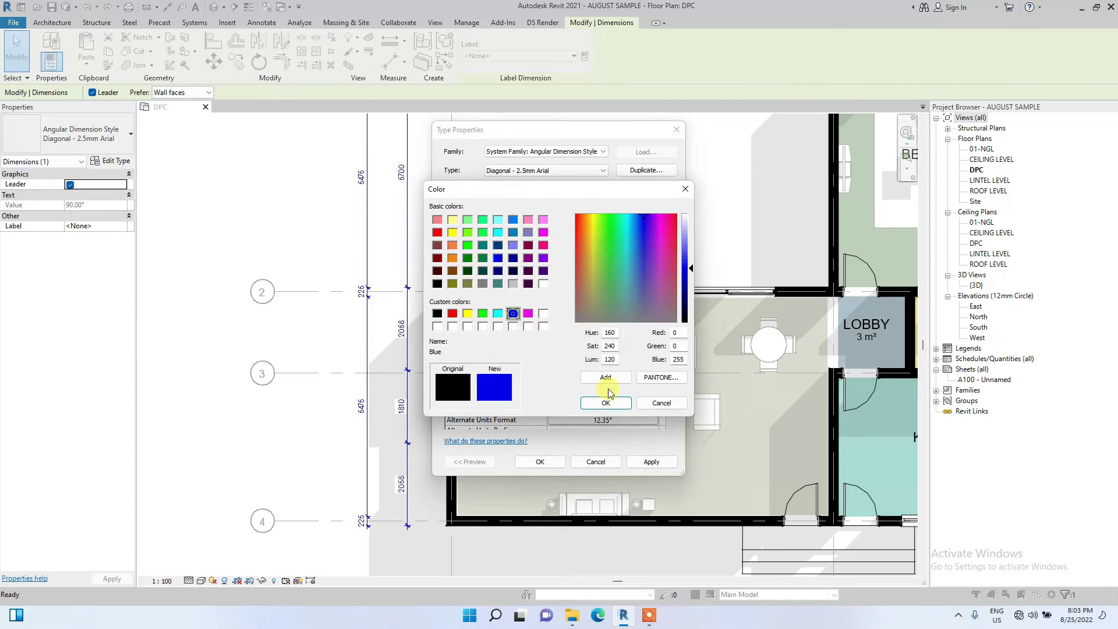
left_click(606, 403)
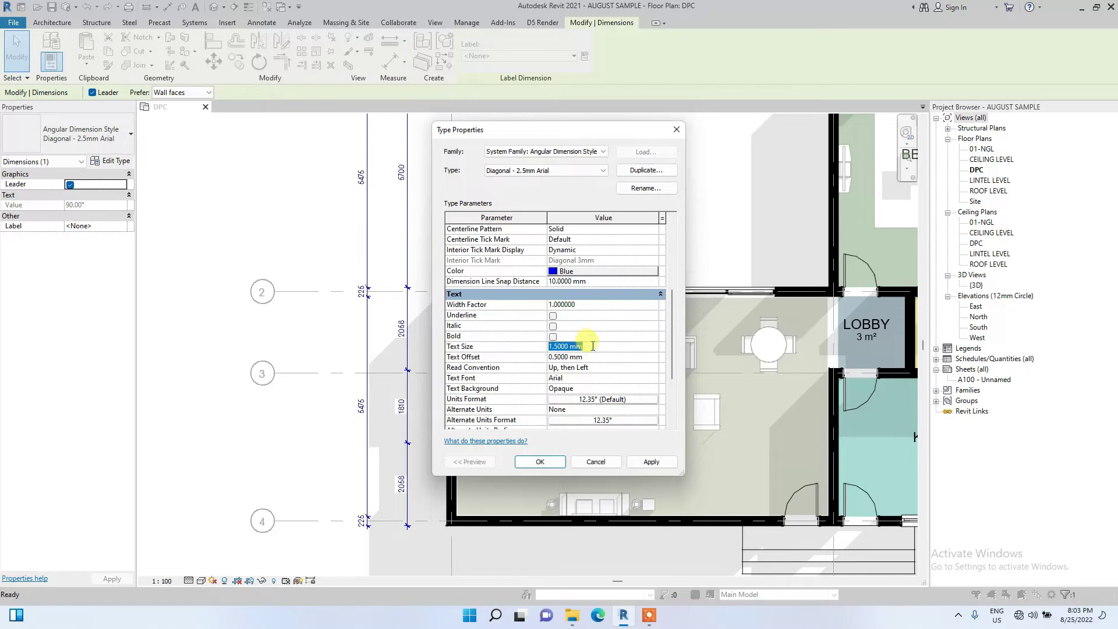
left_click(542, 462)
left_click(474, 205)
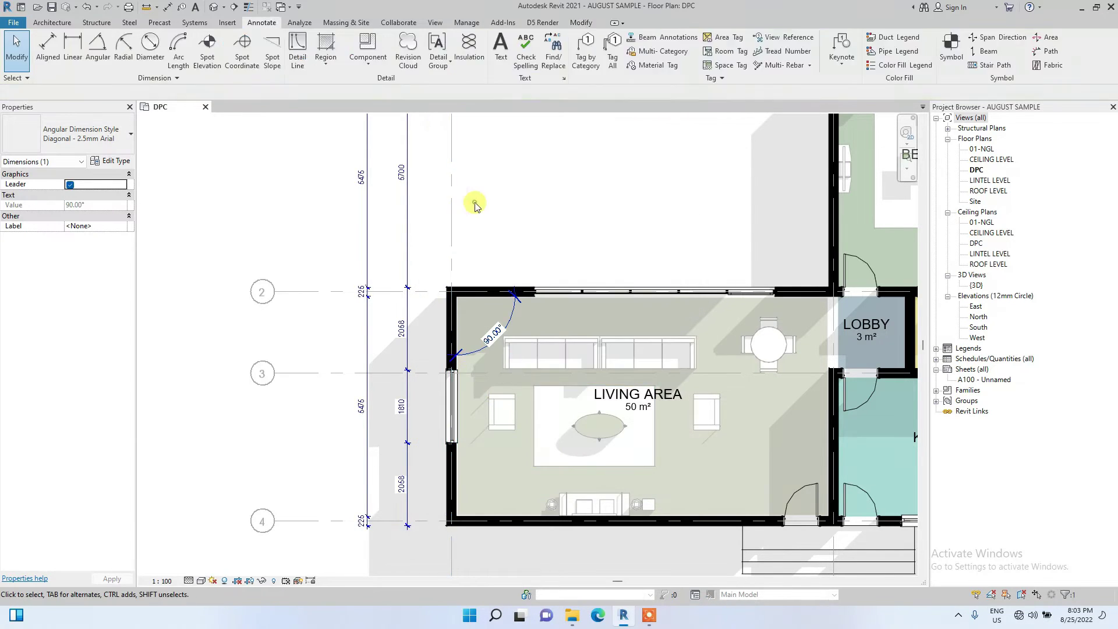
Switch the angular dimension style's tick mark to Diagonal 1.5mm
scroll(477, 330, "up", 3)
left_click(457, 370)
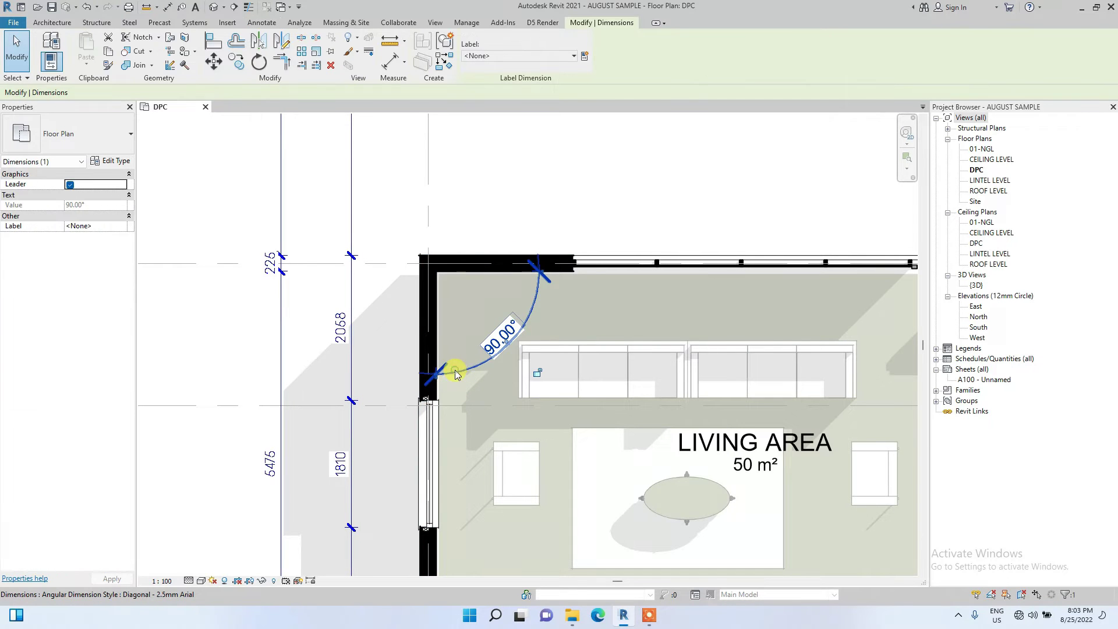
left_click(110, 163)
left_click(651, 274)
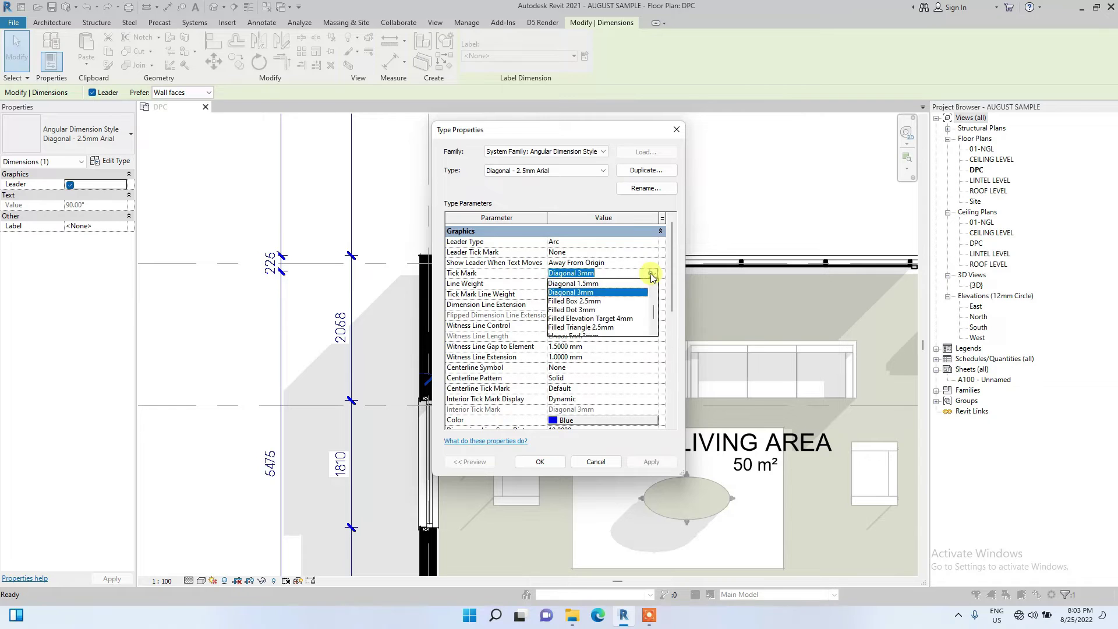
left_click(582, 284)
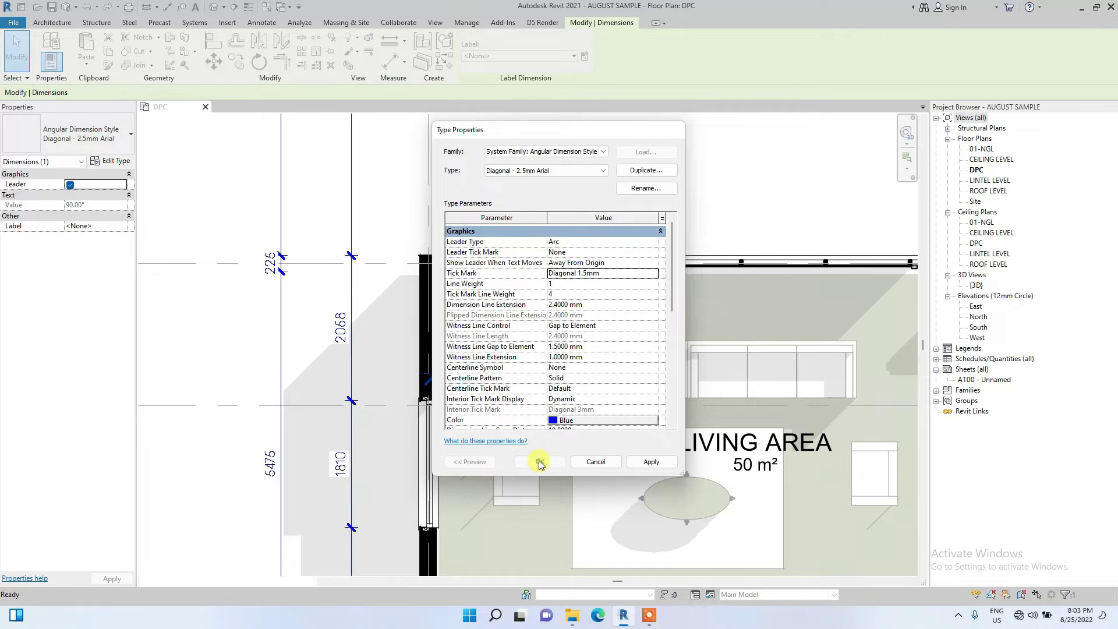
left_click(540, 462)
scroll(438, 387, "up", 4)
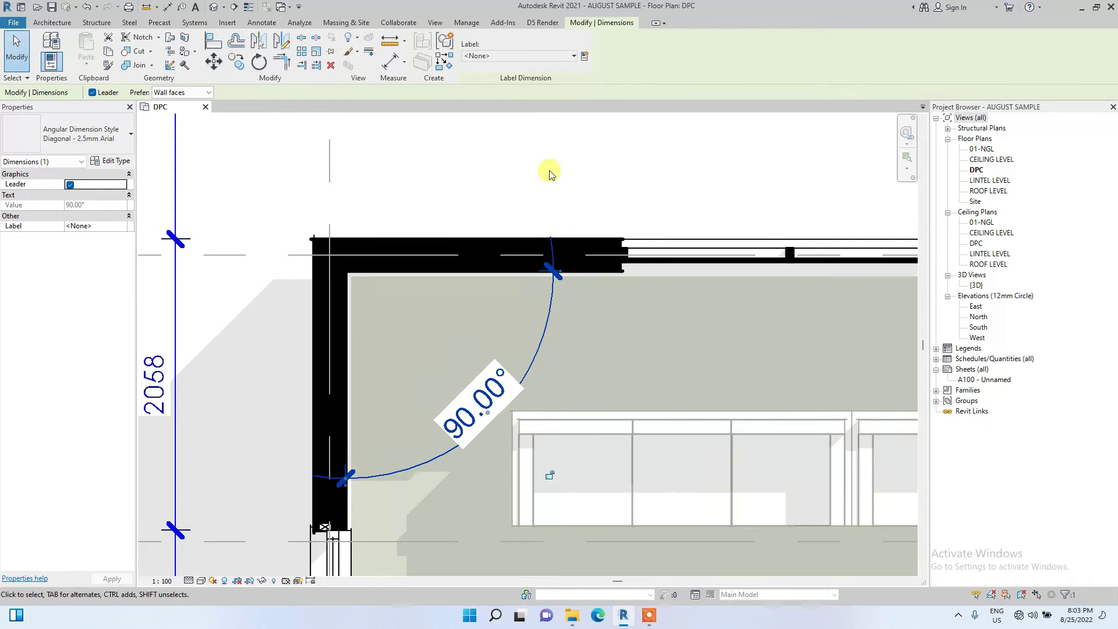
left_click(544, 170)
scroll(401, 381, "down", 4)
scroll(401, 382, "down", 5)
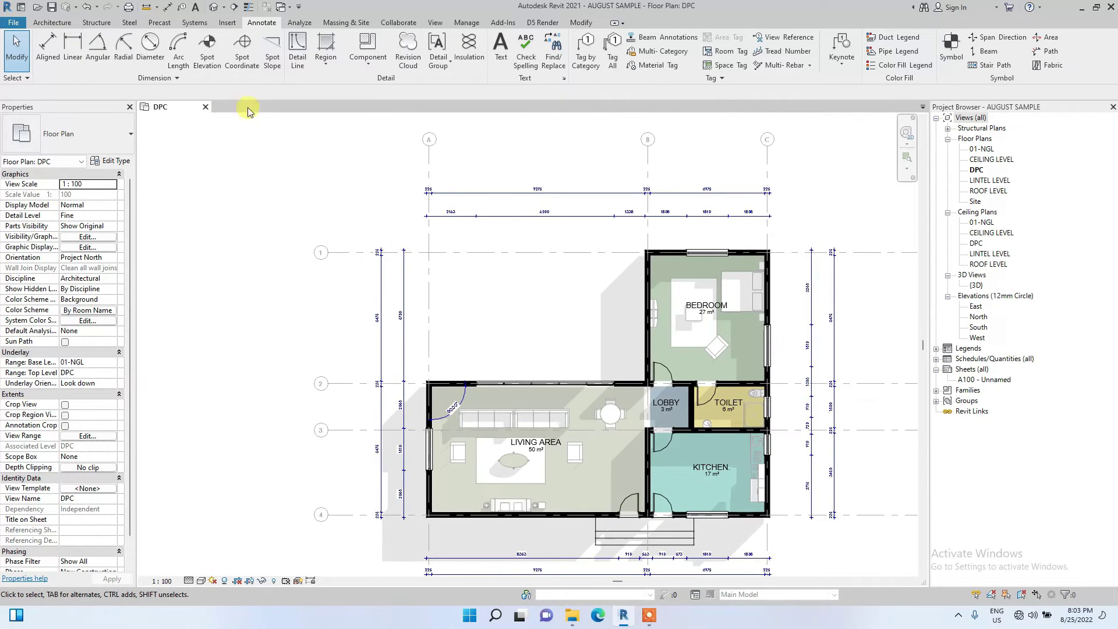
Place a 450 radial dimension on the round dining table's edge and select it
scroll(587, 399, "up", 2)
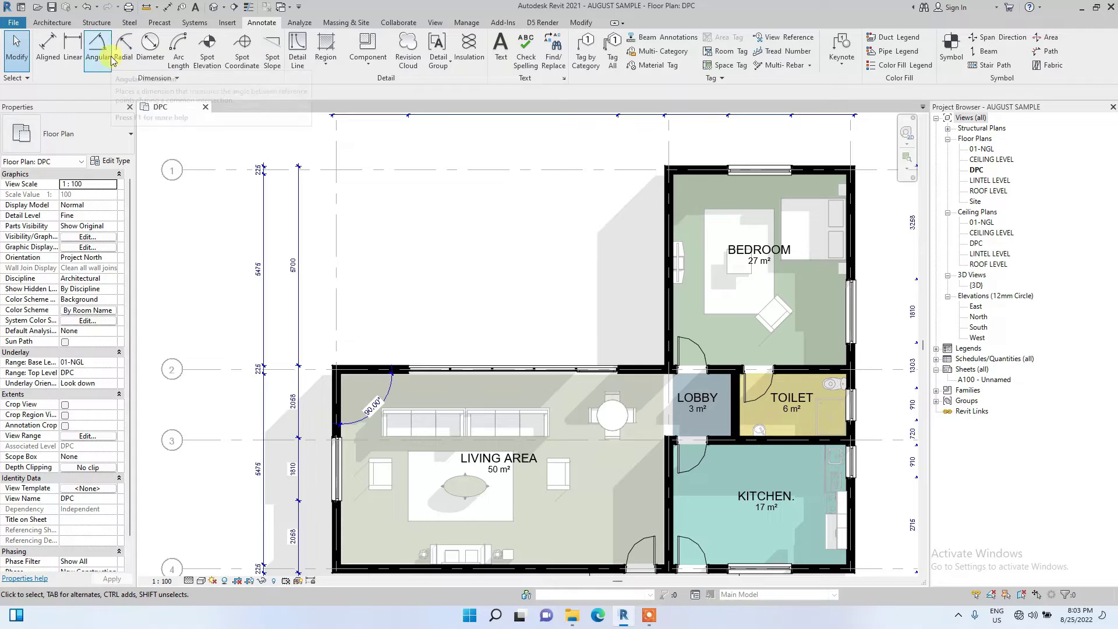
left_click(122, 61)
scroll(610, 415, "up", 2)
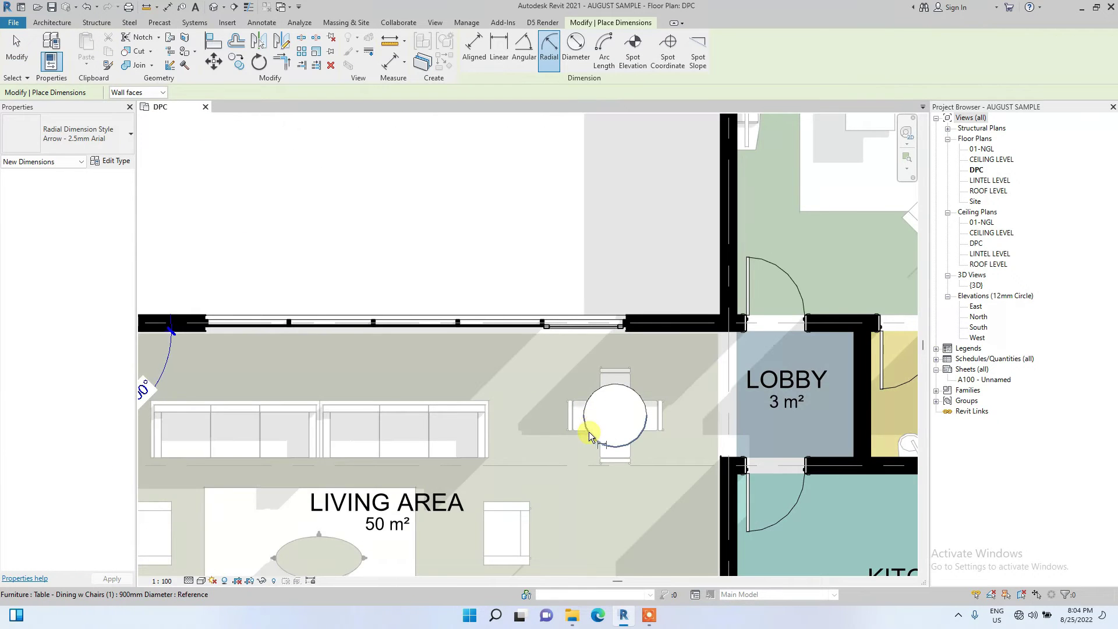
left_click(590, 423)
scroll(590, 423, "up", 2)
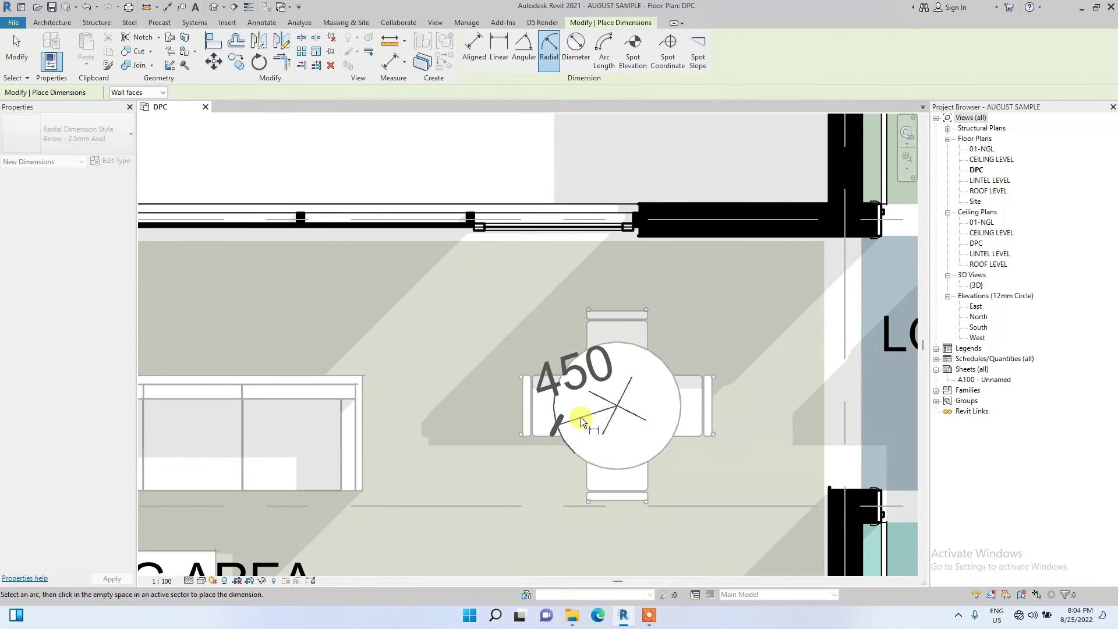
left_click(587, 422)
scroll(577, 401, "down", 3)
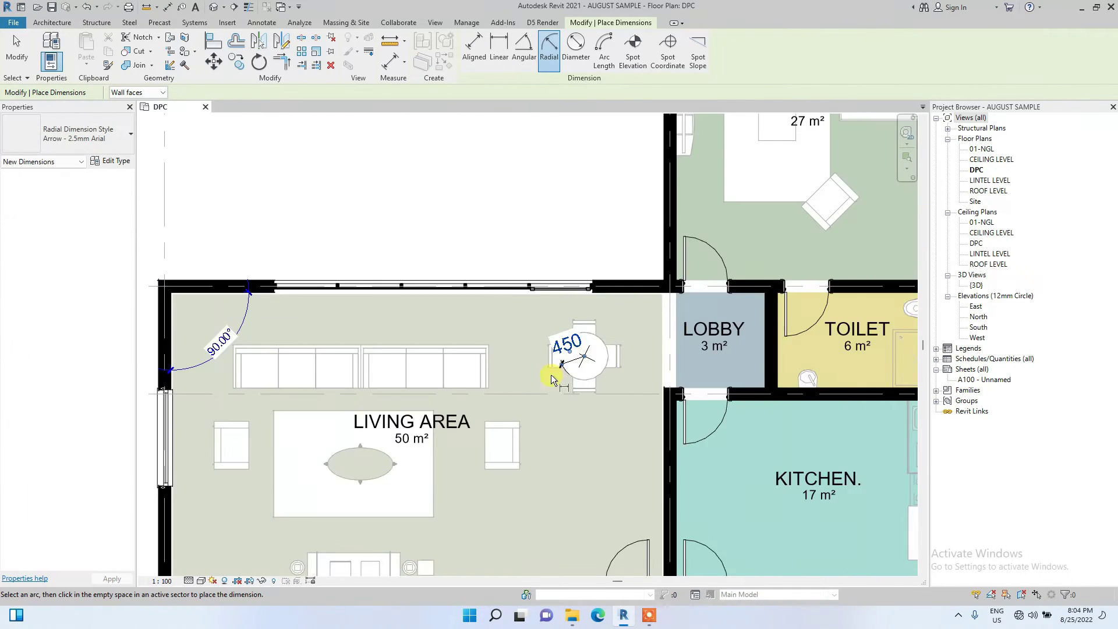
scroll(579, 379, "up", 2)
key("Escape")
key("Escape")
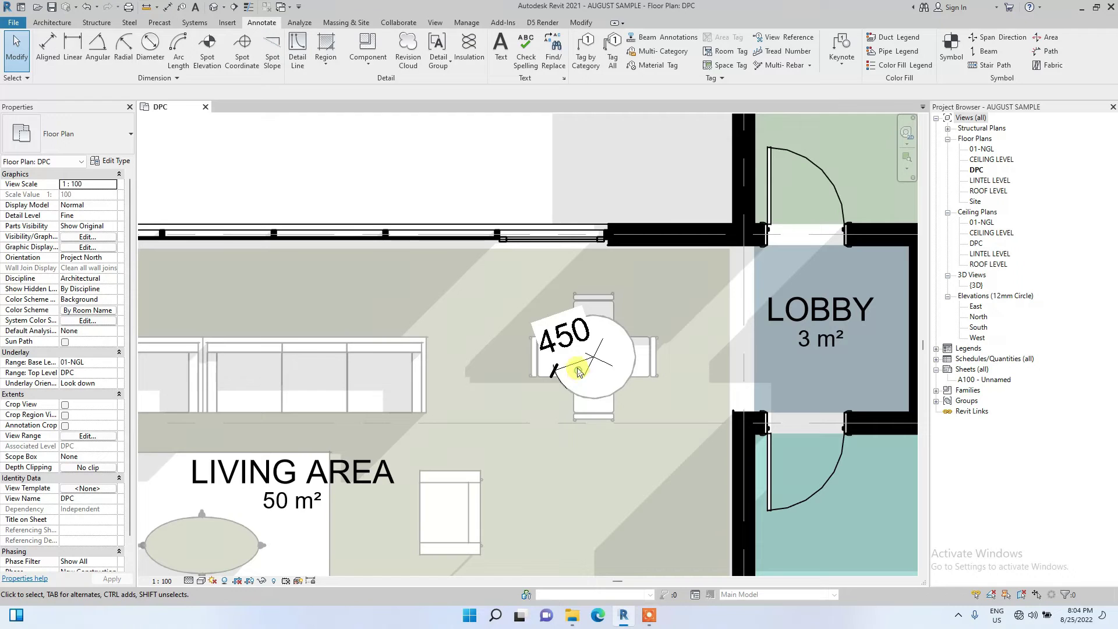
left_click(578, 367)
left_click(112, 161)
Give the radial dimension style the custom blue colour and a 0.5 mm text offset
scroll(586, 387, "down", 2)
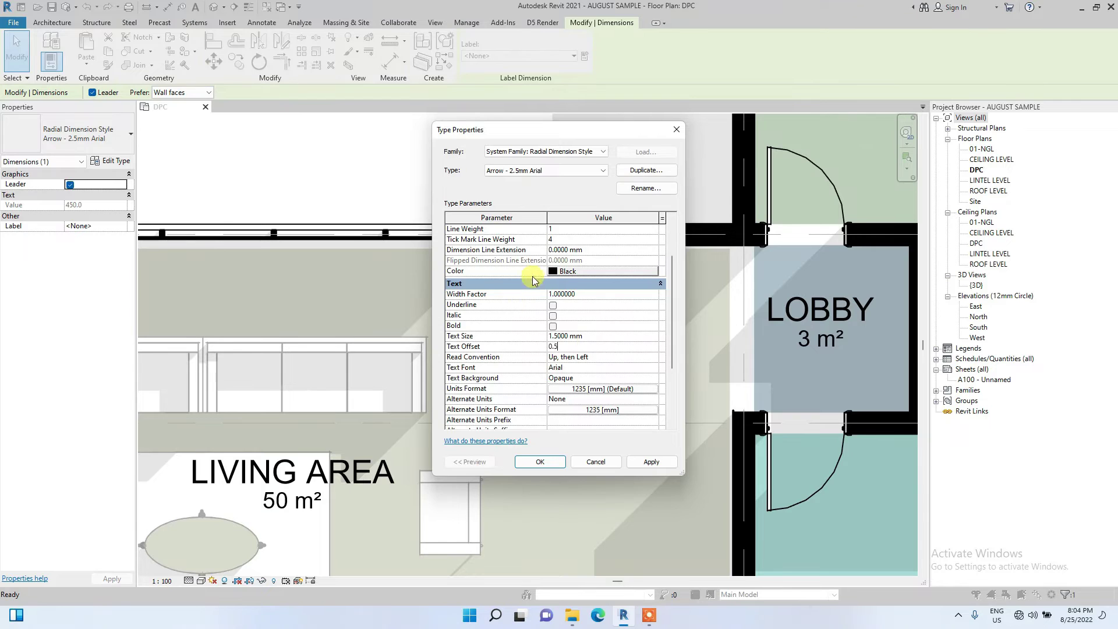
left_click(559, 271)
left_click(512, 314)
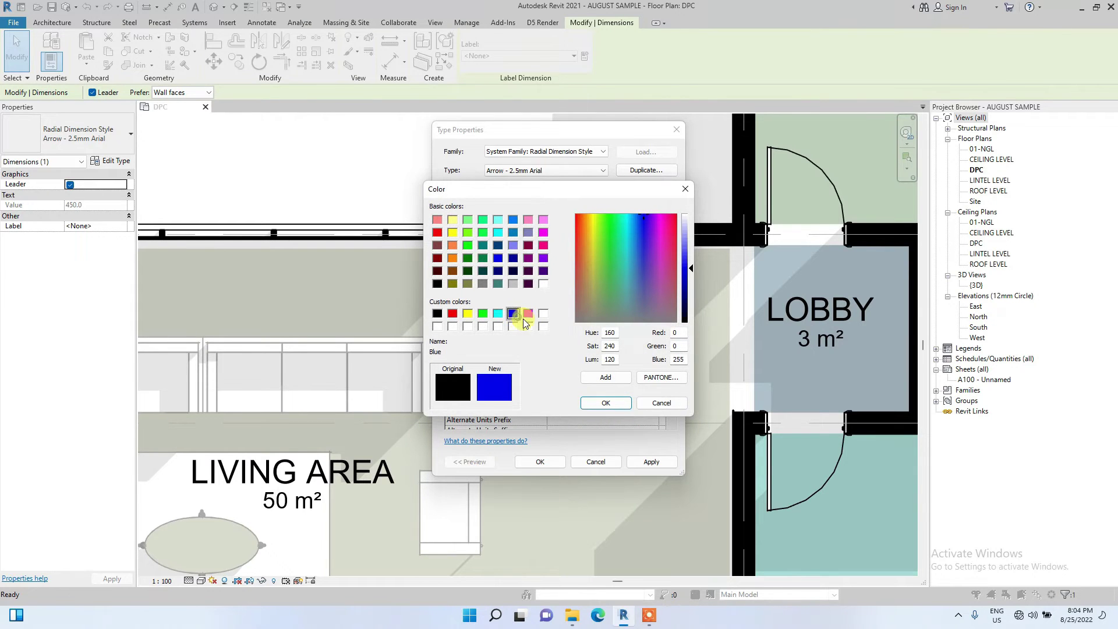
left_click(607, 404)
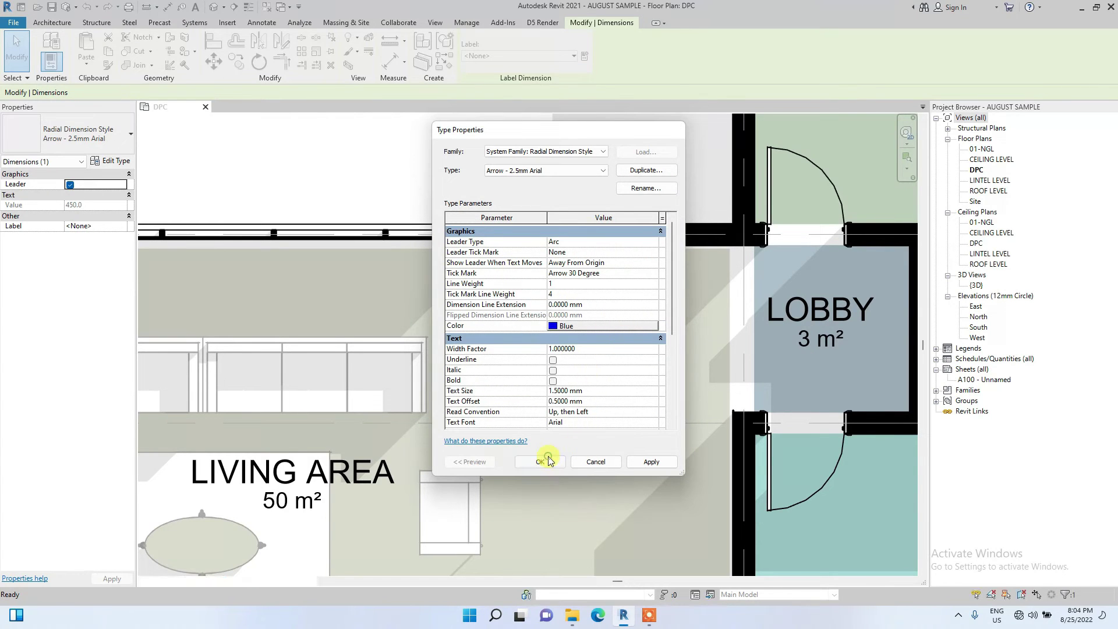
left_click(540, 462)
left_click(545, 175)
scroll(431, 285, "down", 2)
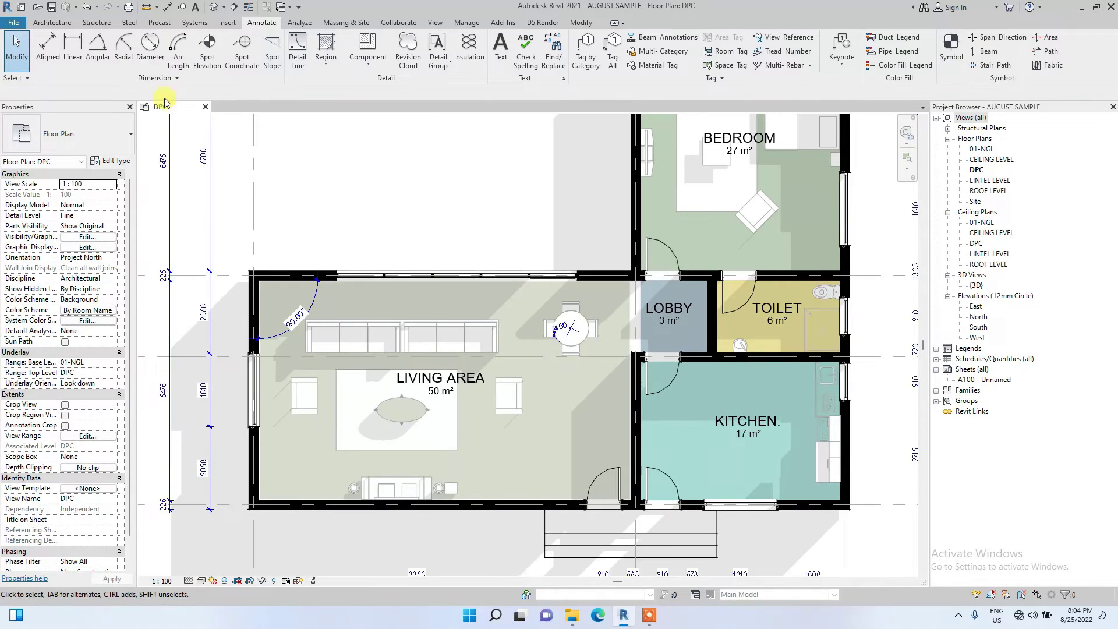
Place a Ø900 diameter dimension on the round dining table
left_click(151, 47)
scroll(577, 327, "up", 5)
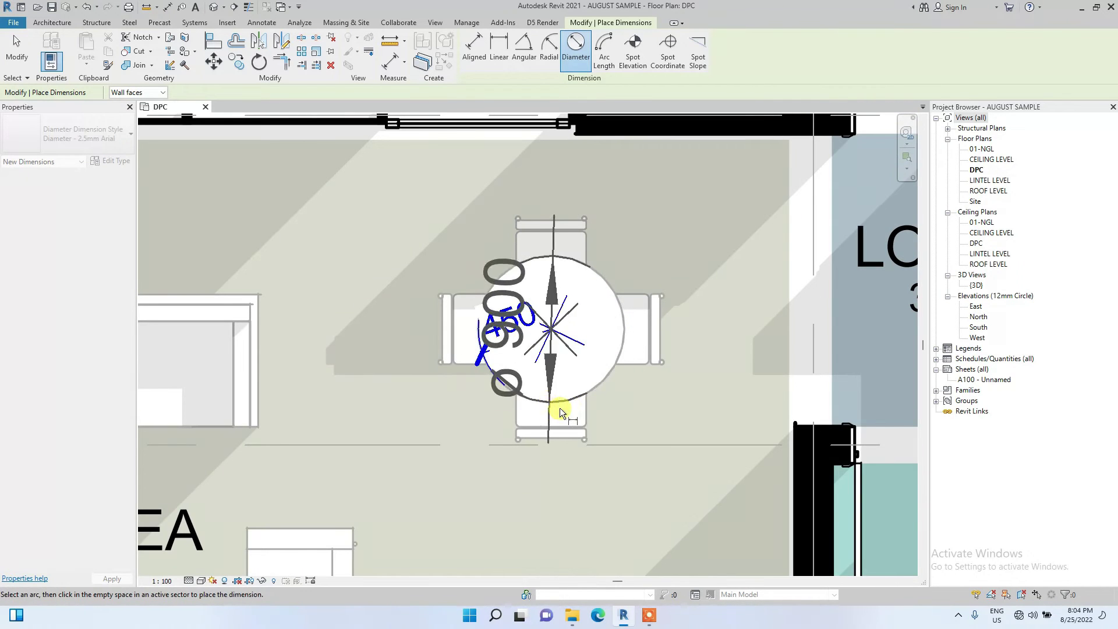
left_click(513, 370)
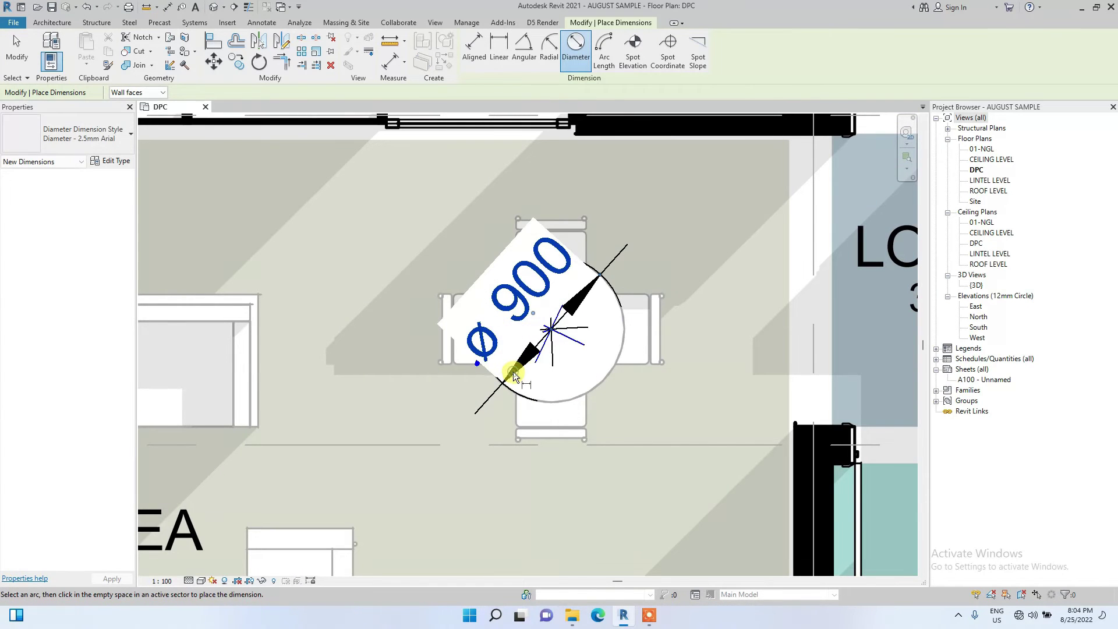
key("Escape")
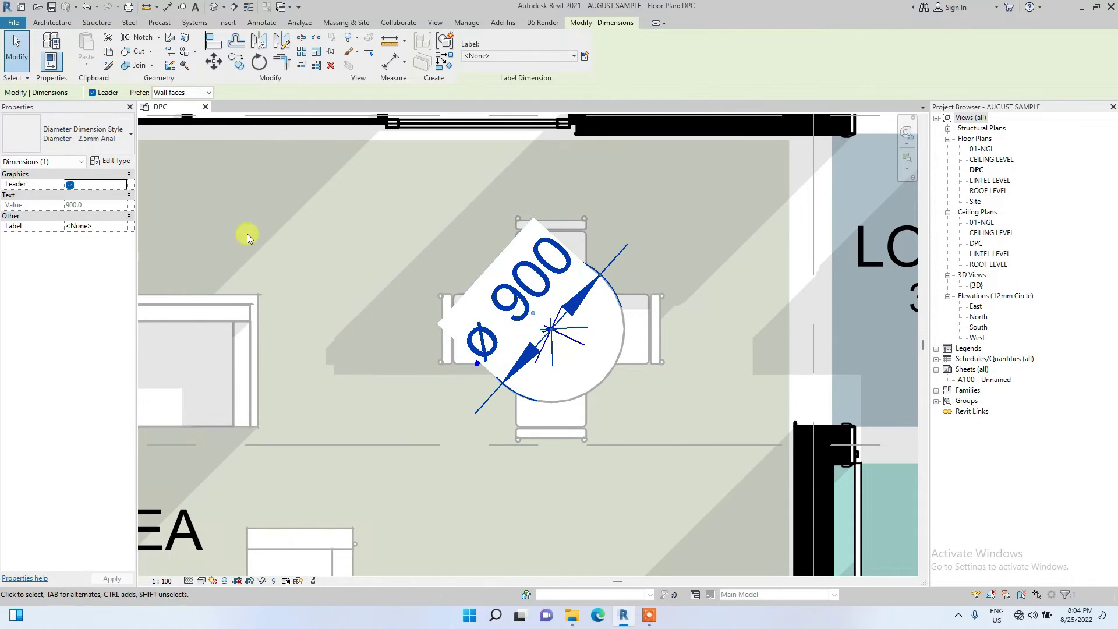
Set the diameter dimension style's text offset to 0.5 mm
left_click(120, 162)
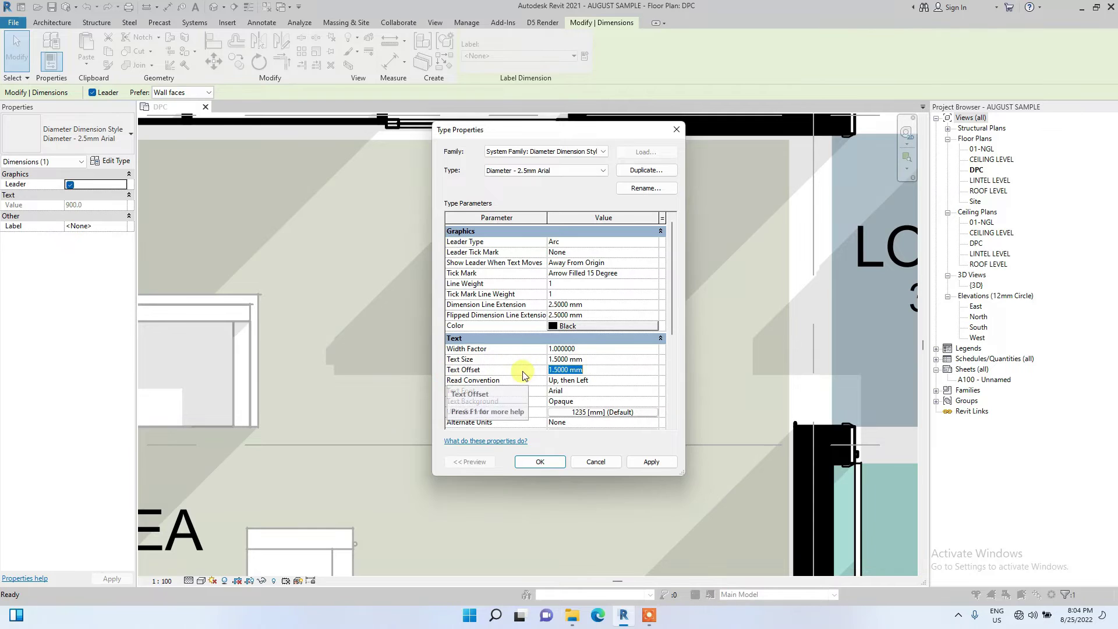
type("0")
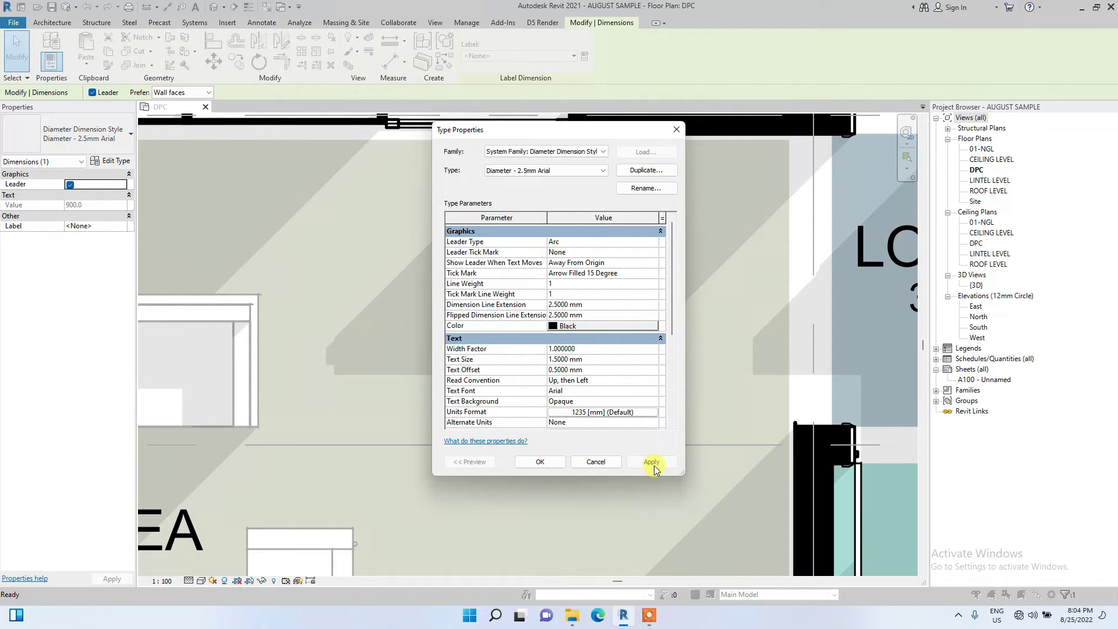
left_click(540, 462)
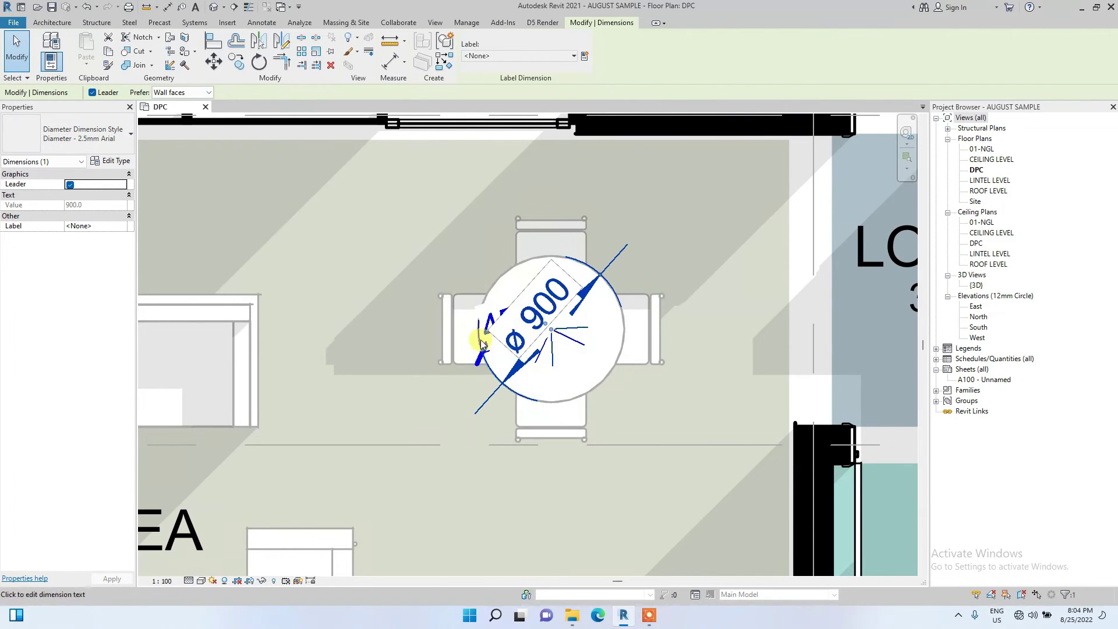
left_click(487, 351)
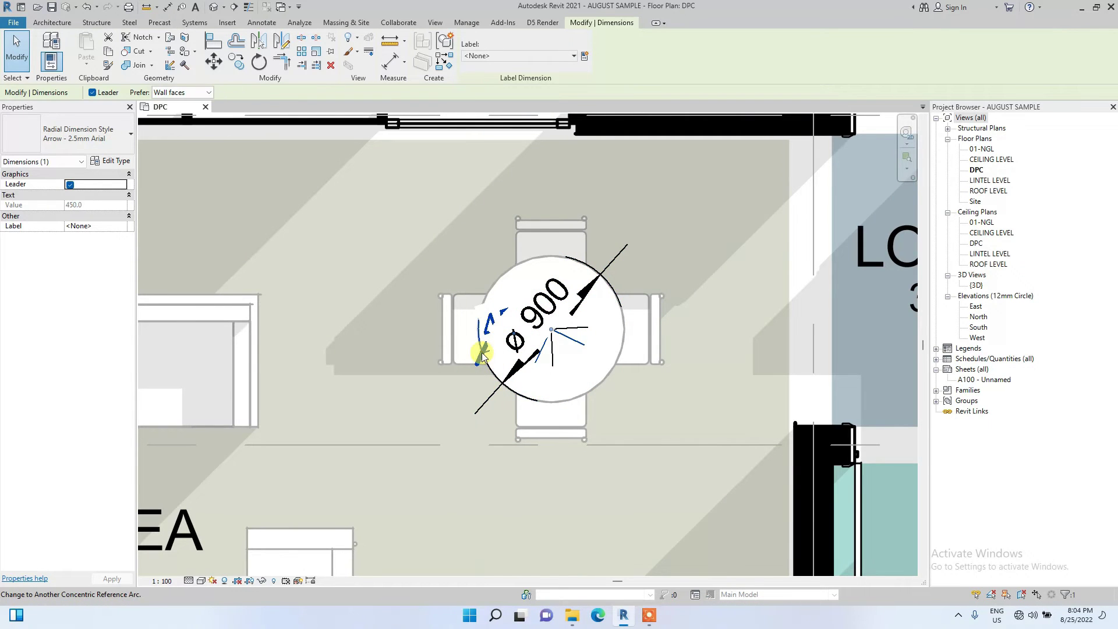
scroll(481, 294, "down", 5)
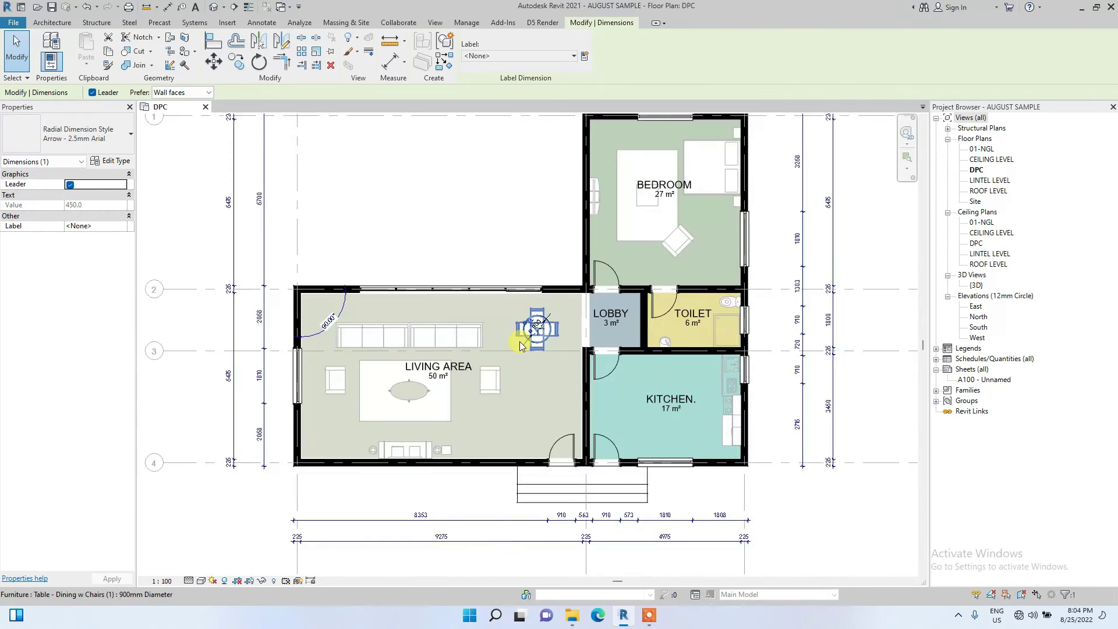
scroll(520, 346, "down", 3)
left_click(254, 23)
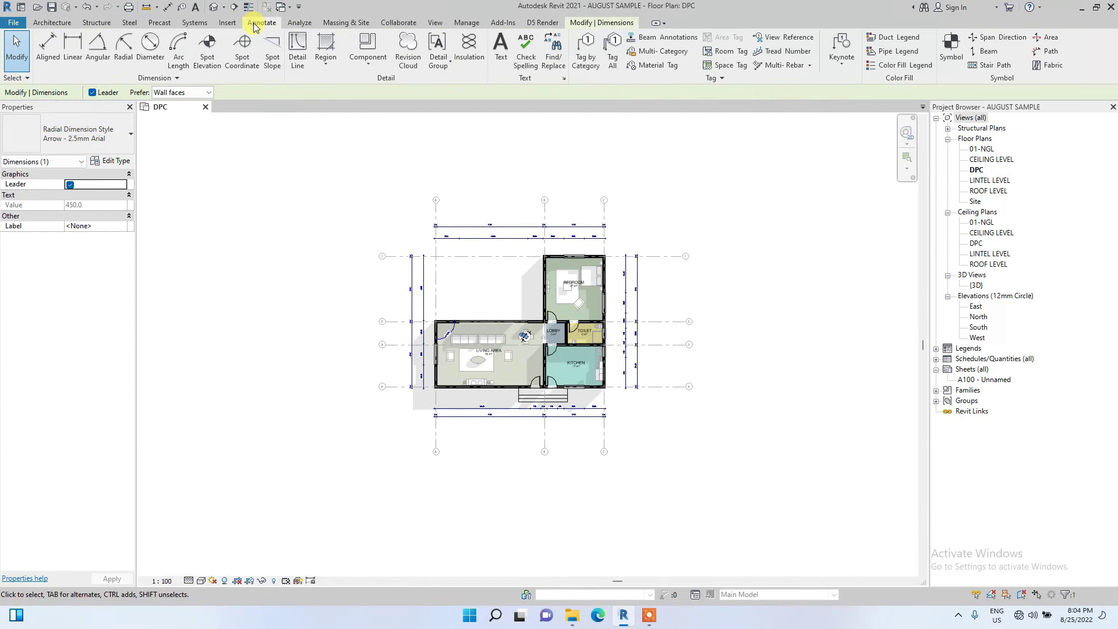
Draw a 1900-radius detail-line circle above the living area, west of the bedroom
left_click(298, 56)
left_click(519, 39)
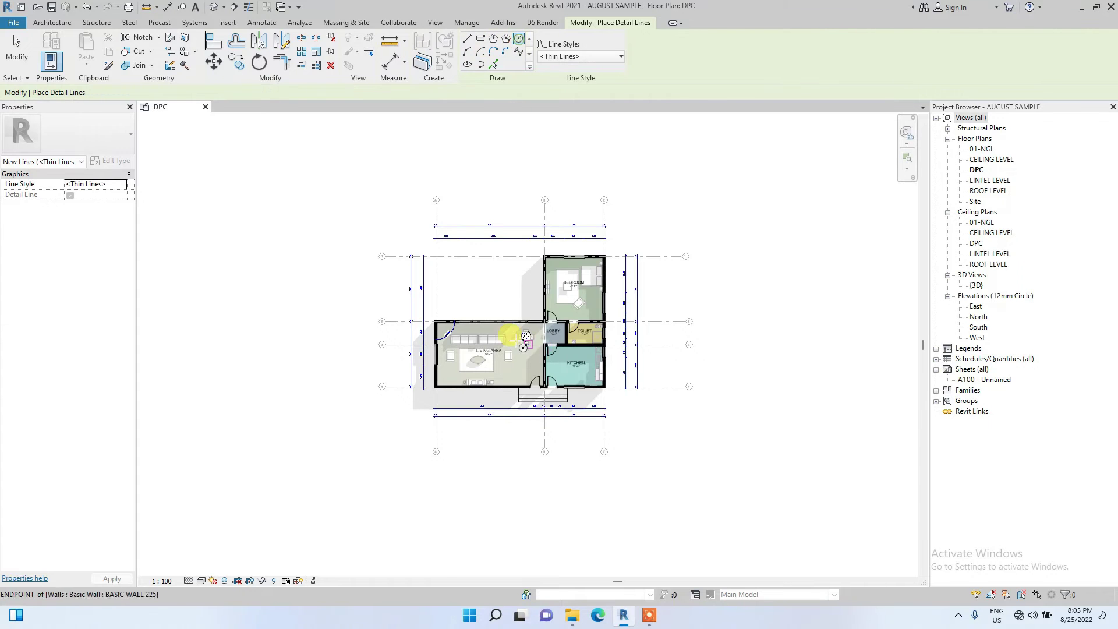
scroll(466, 262, "up", 3)
left_click(481, 258)
scroll(481, 258, "up", 2)
scroll(449, 287, "down", 2)
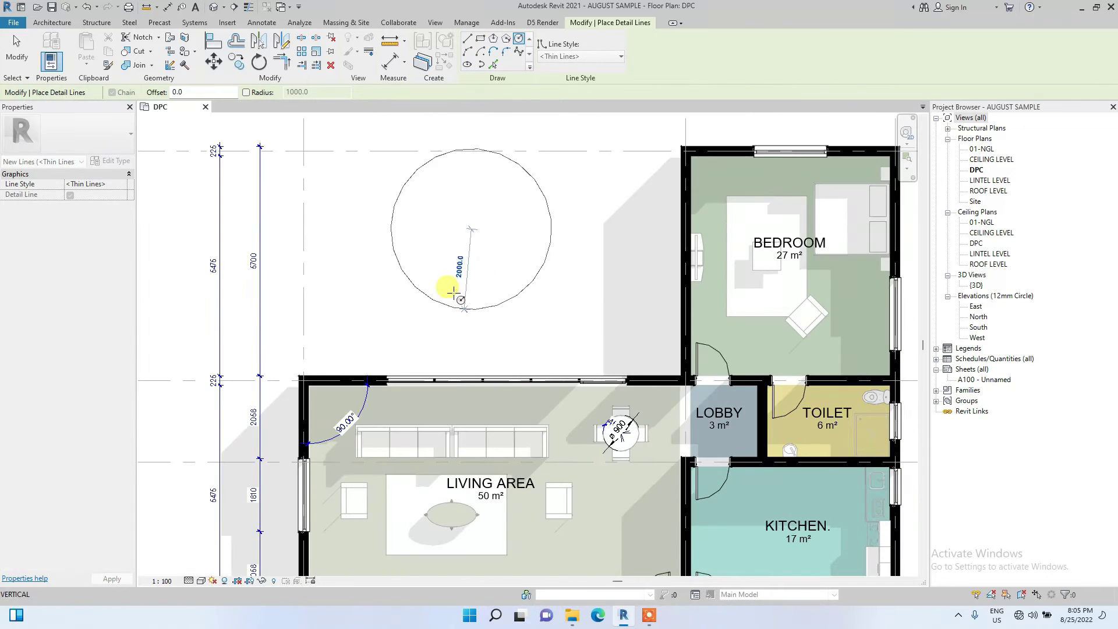
scroll(462, 312, "up", 2)
left_click(462, 312)
scroll(448, 286, "down", 2)
key("Escape")
key("Escape")
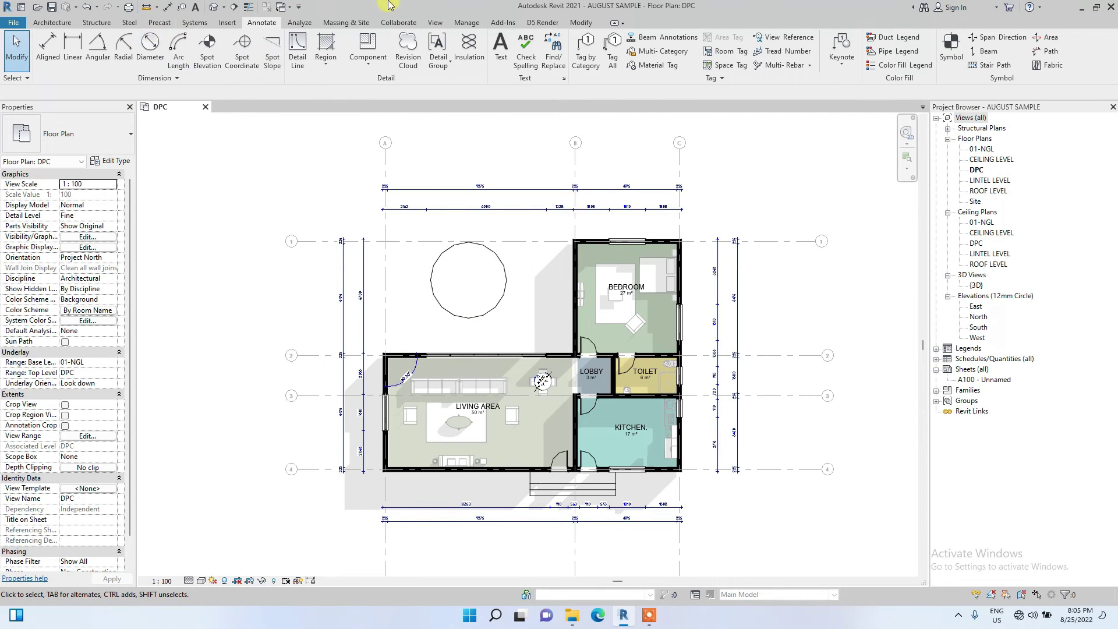
Add a ø3800 diameter dimension to the circle
left_click(147, 47)
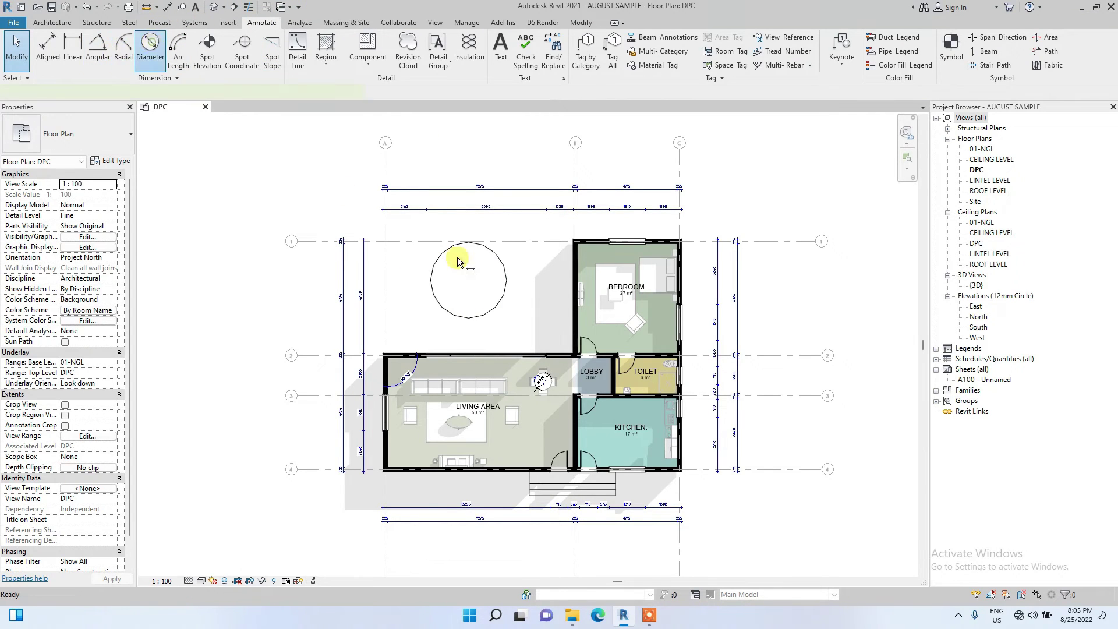
left_click(444, 253)
scroll(466, 250, "up", 5)
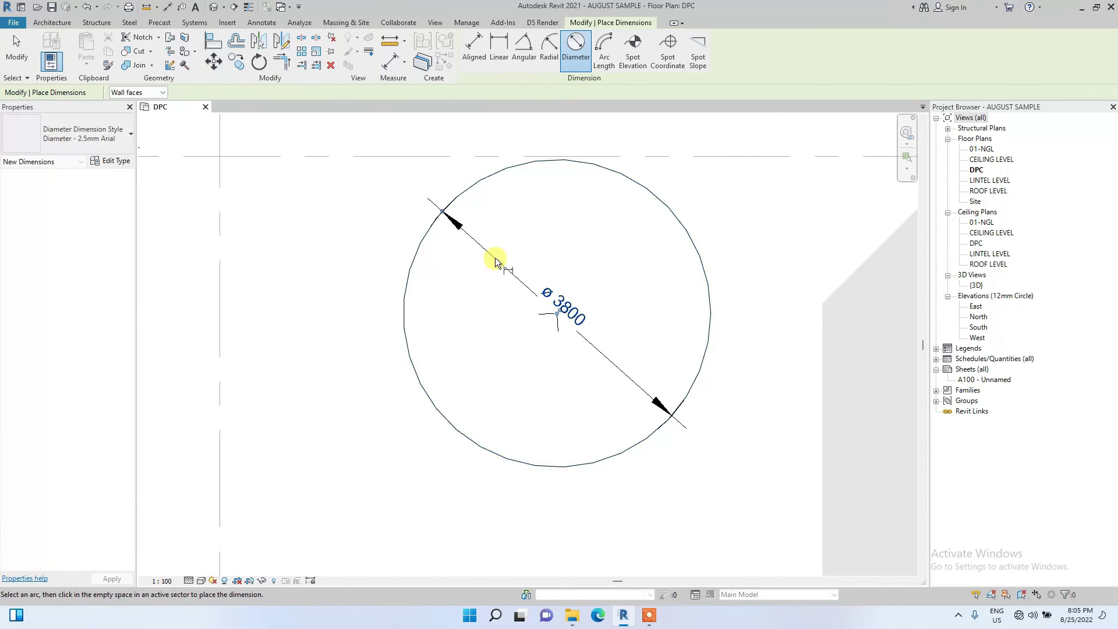
left_click(495, 262)
scroll(468, 280, "down", 5)
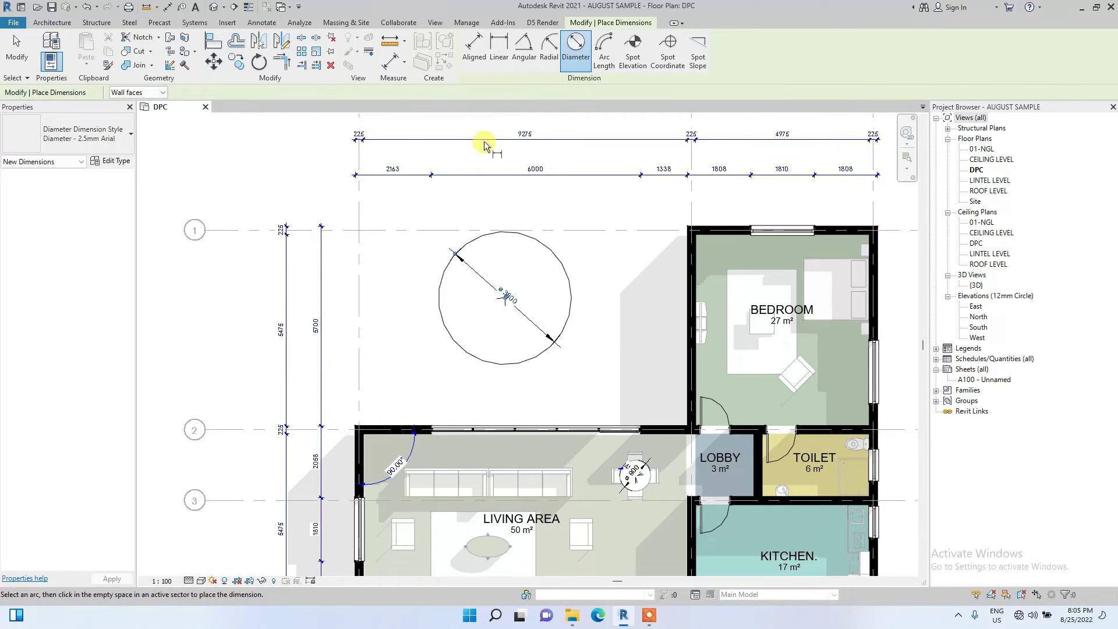
Add a 1900 radial dimension to the circle, then select the diameter dimension
left_click(549, 53)
scroll(456, 332, "up", 3)
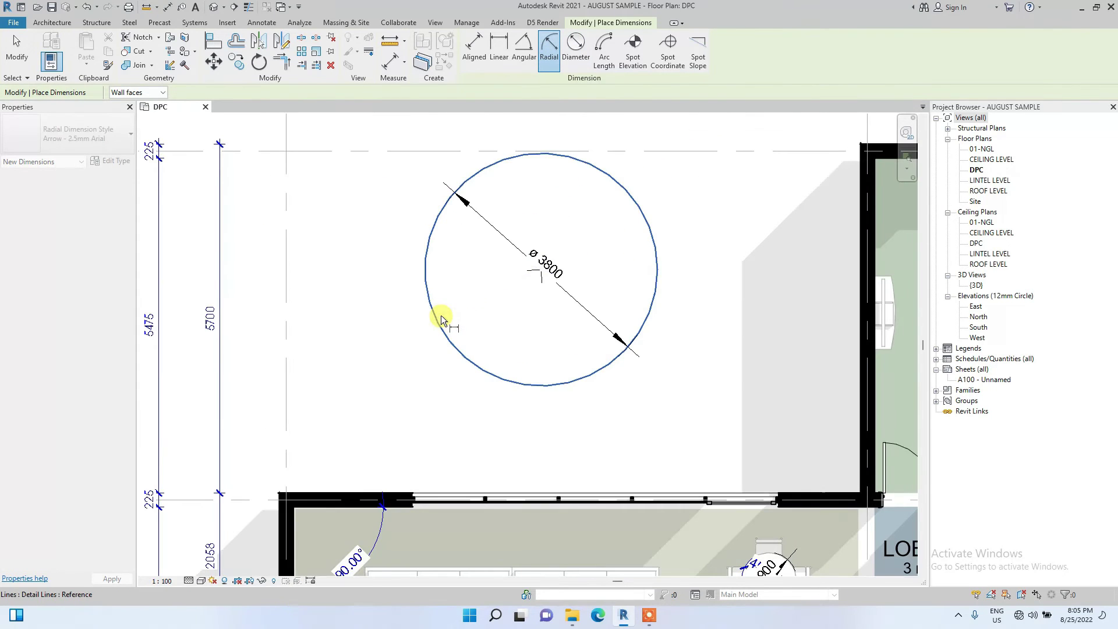
left_click(436, 320)
left_click(476, 263)
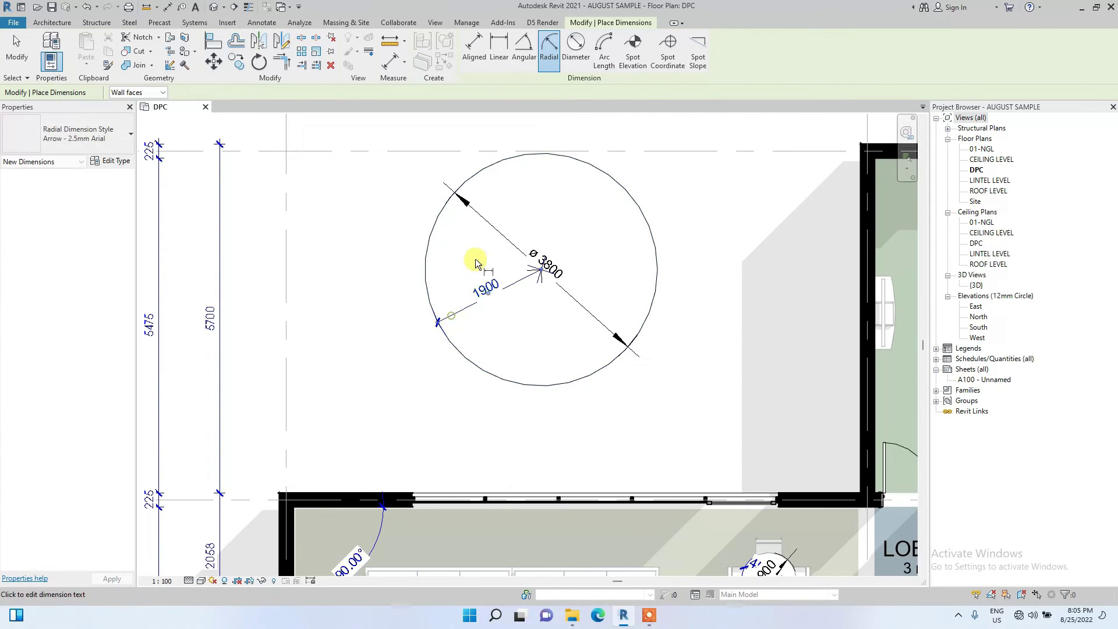
key("Escape")
key("Escape")
left_click(482, 217)
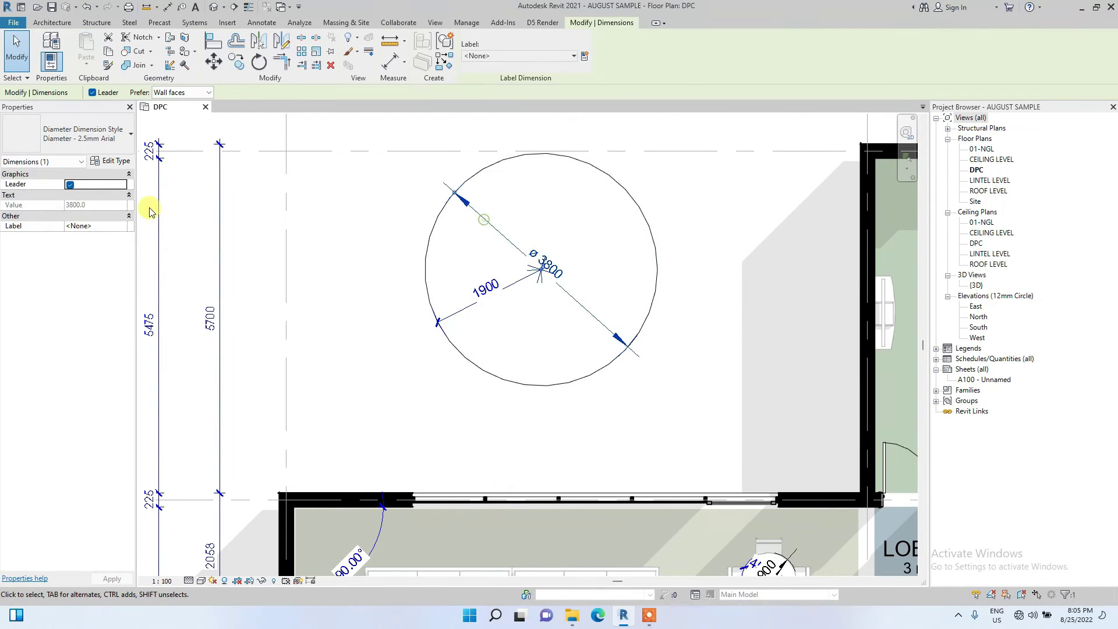
Change the diameter dimension type's colour to the custom blue, then deselect and pan the plan
left_click(112, 162)
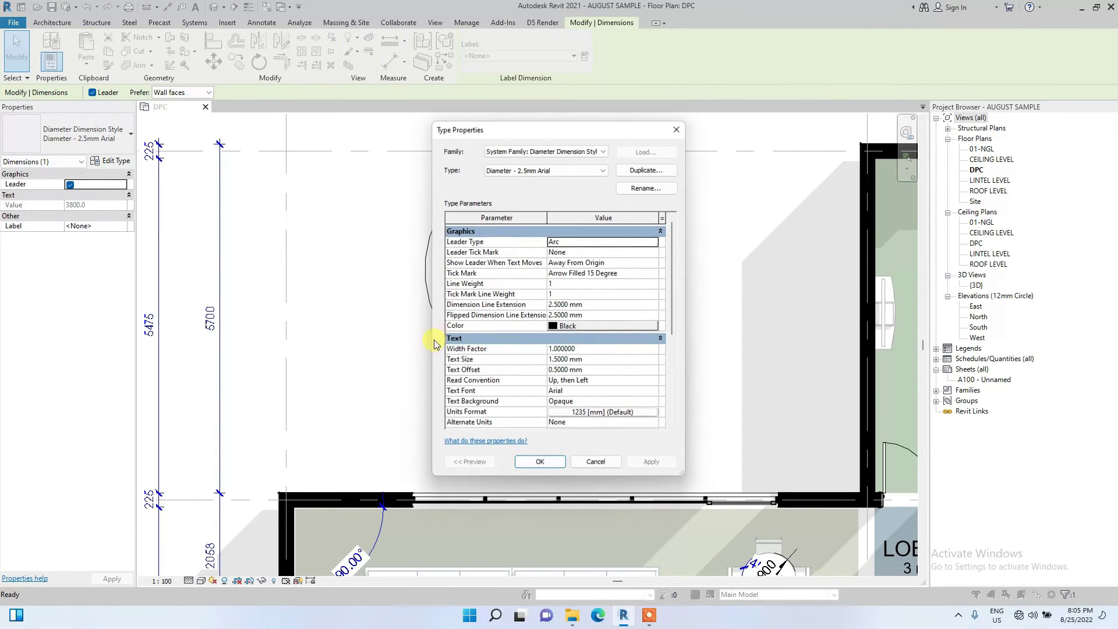
left_click(557, 327)
left_click(513, 314)
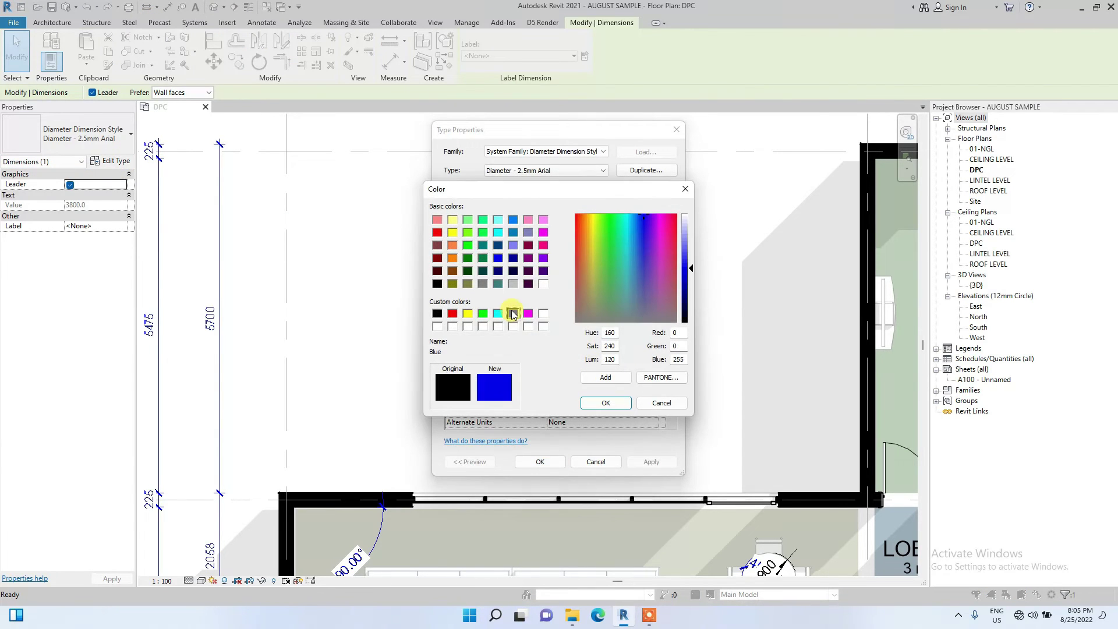
left_click(607, 404)
left_click(541, 461)
scroll(532, 282, "down", 5)
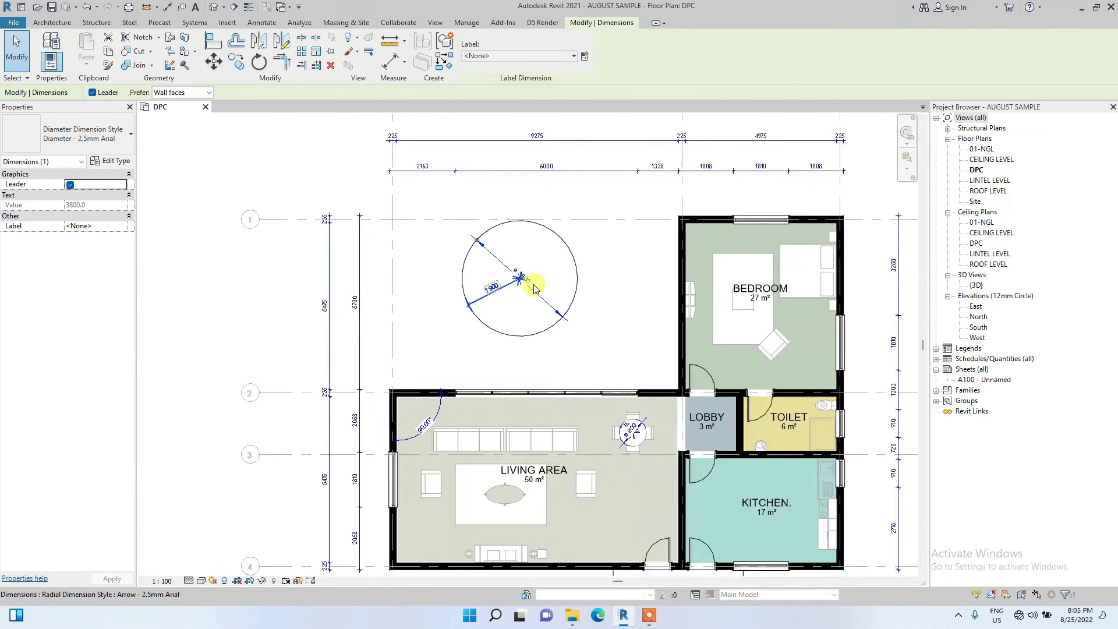
left_click(584, 274)
middle_click_drag(599, 237, 569, 278)
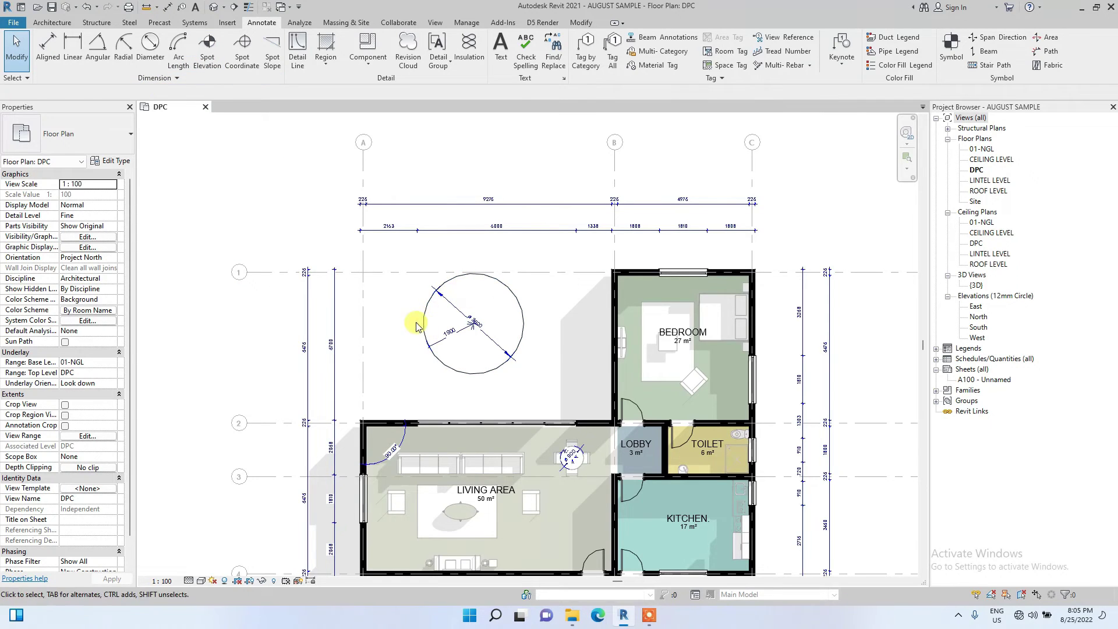
scroll(454, 296, "down", 2)
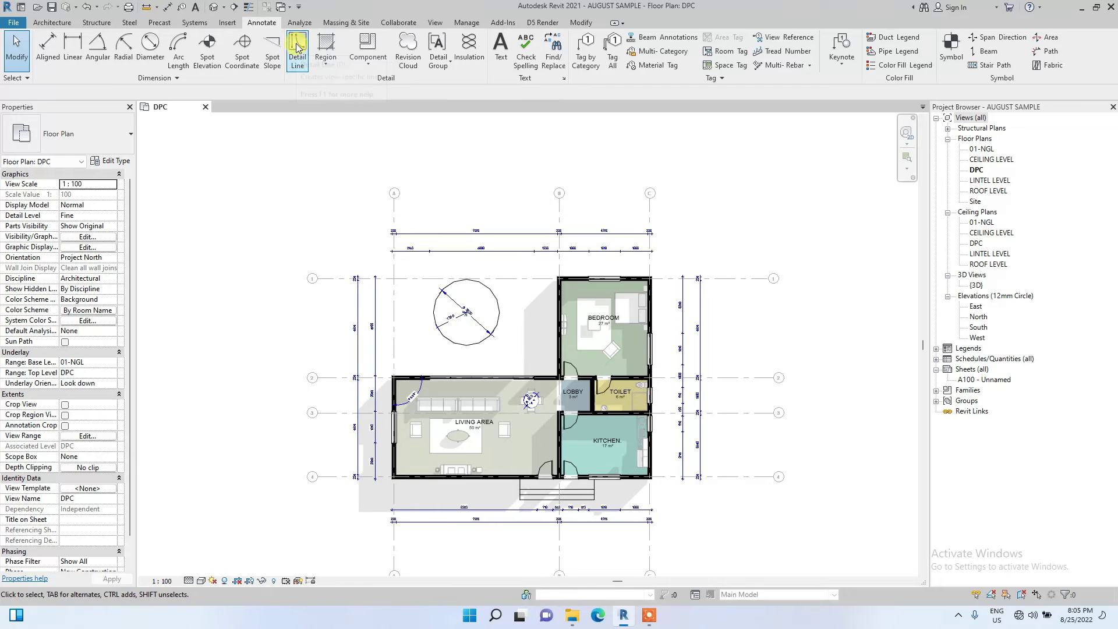
Draw a start-end-radius detail-line arc east of the bedroom
left_click(295, 50)
left_click(466, 53)
scroll(654, 352, "up", 2)
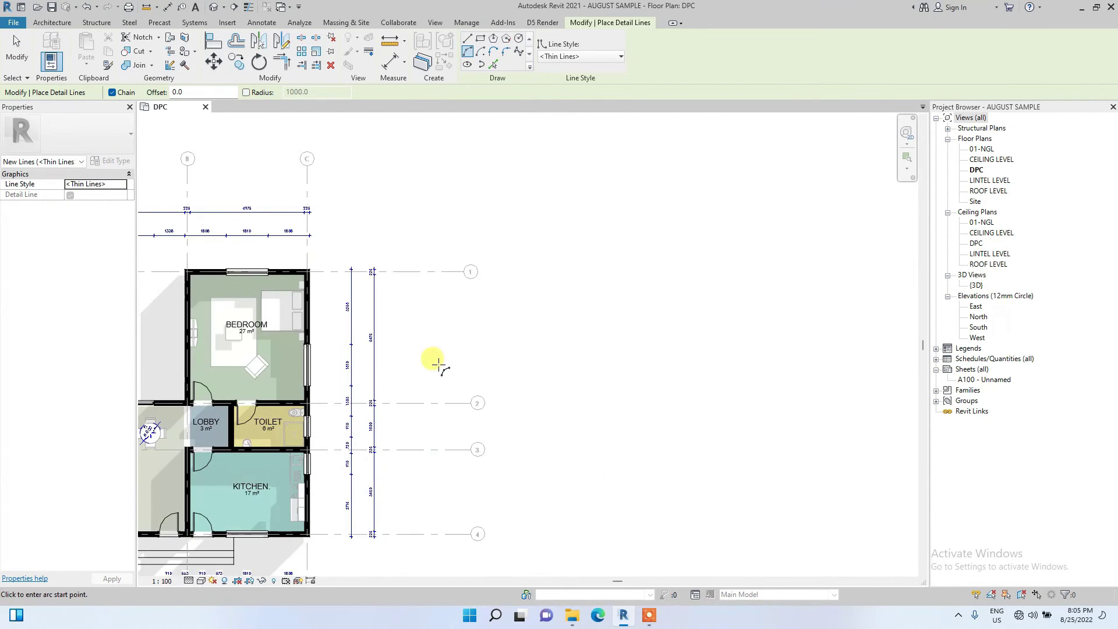
left_click(425, 361)
left_click(549, 361)
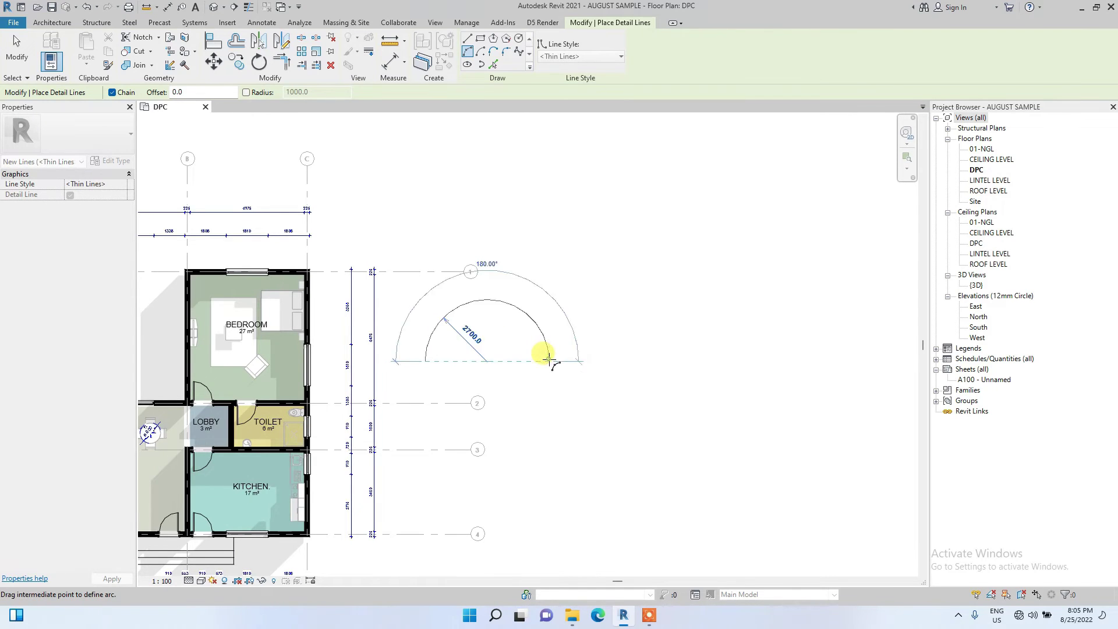
left_click(494, 322)
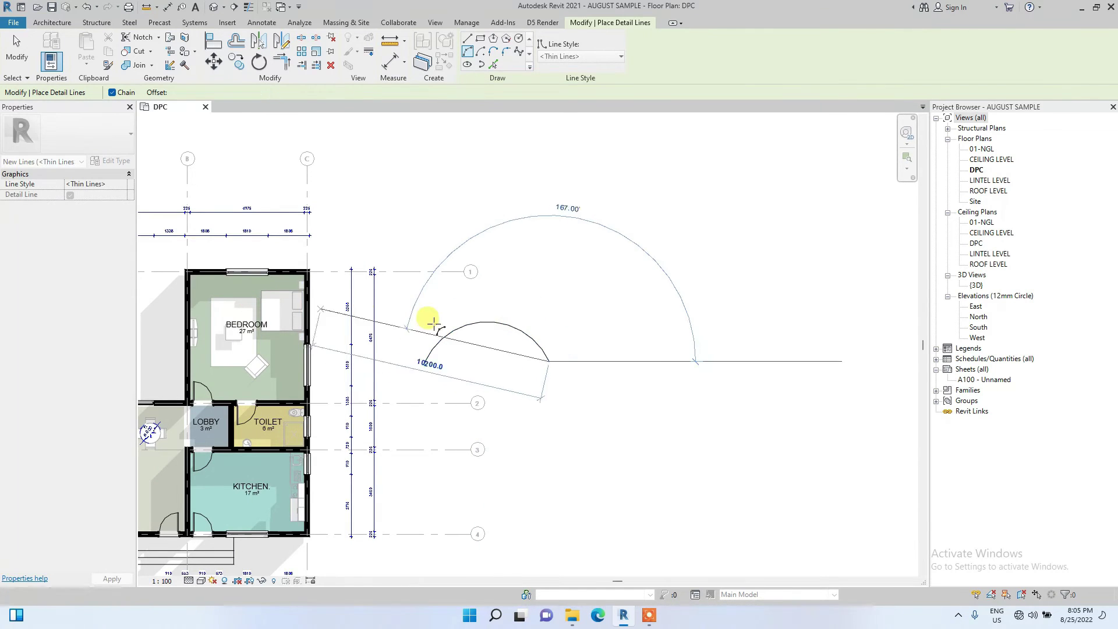
key("Escape")
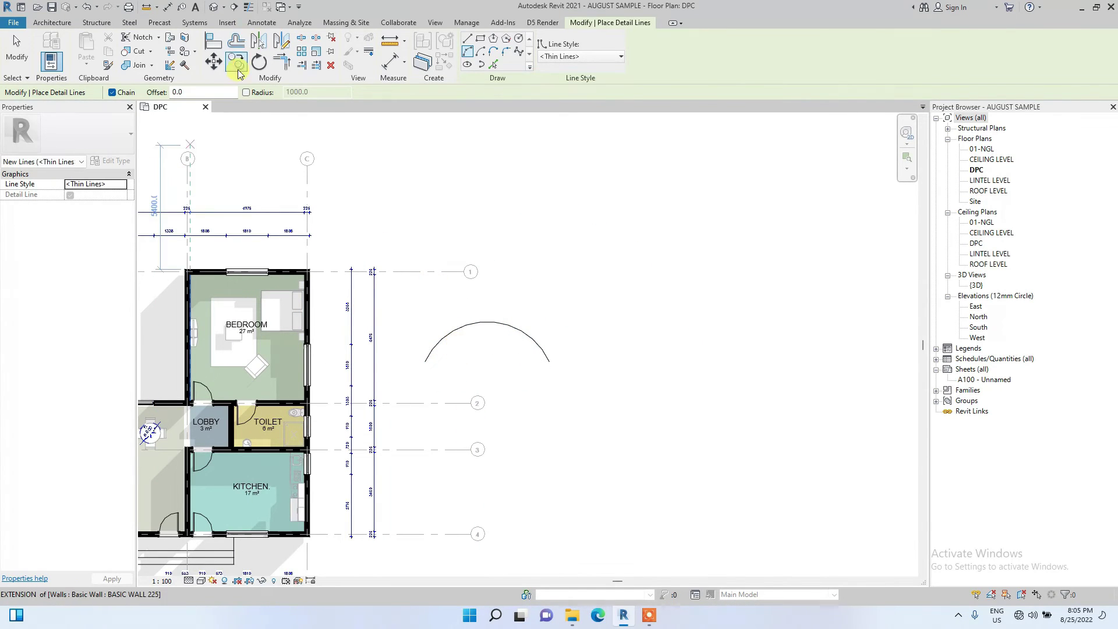
Dimension the new arc with a 6782 arc-length dimension placed above it
left_click(265, 24)
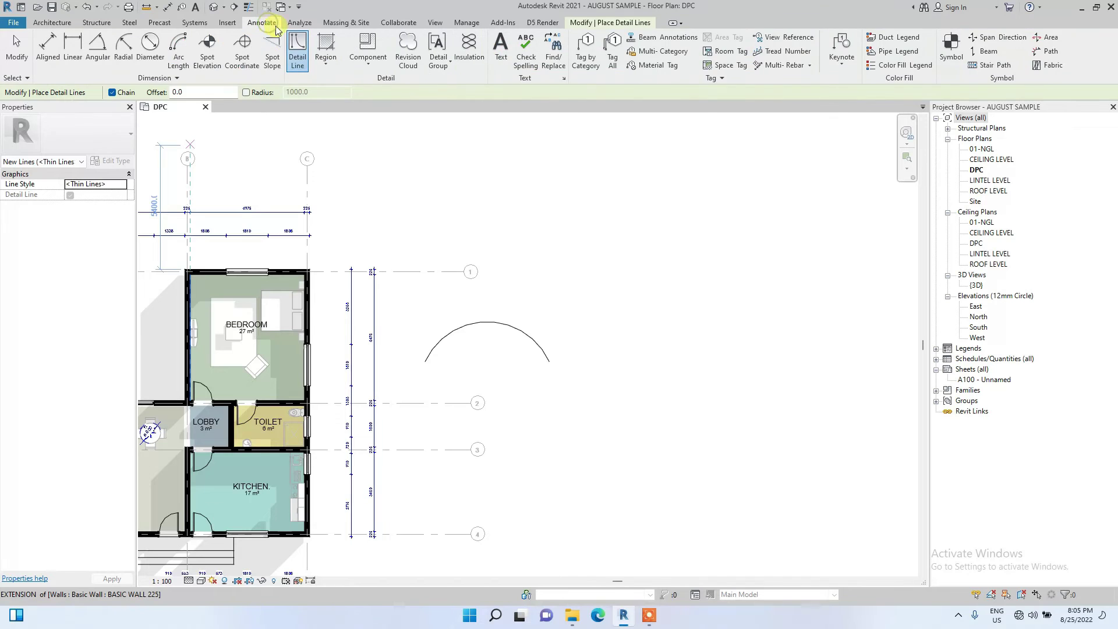
left_click(175, 47)
scroll(419, 357, "up", 2)
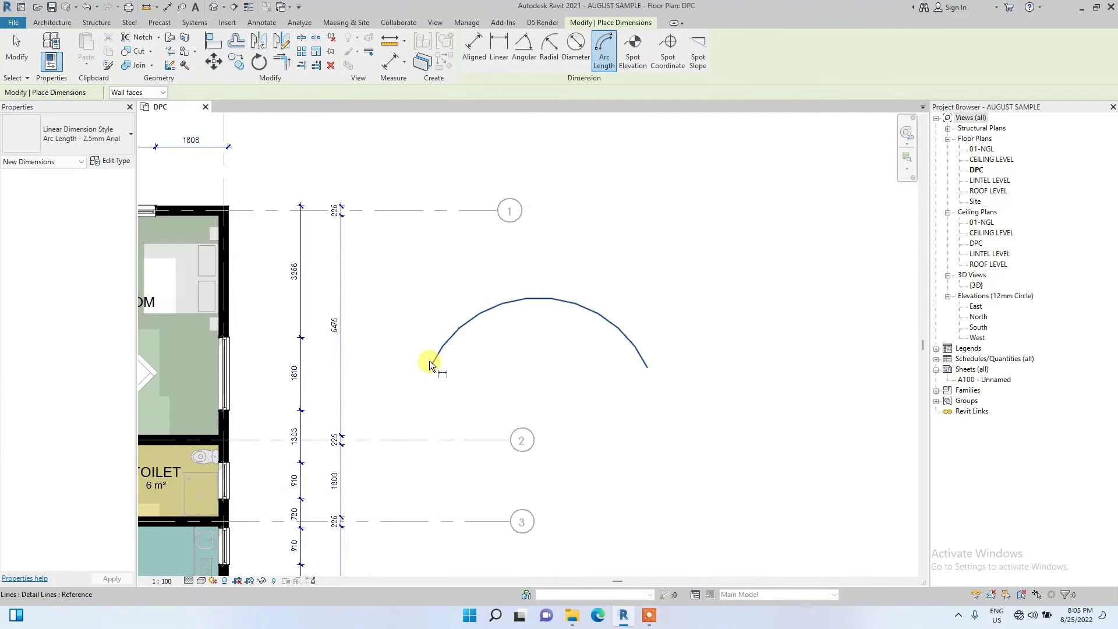
scroll(419, 364, "up", 3)
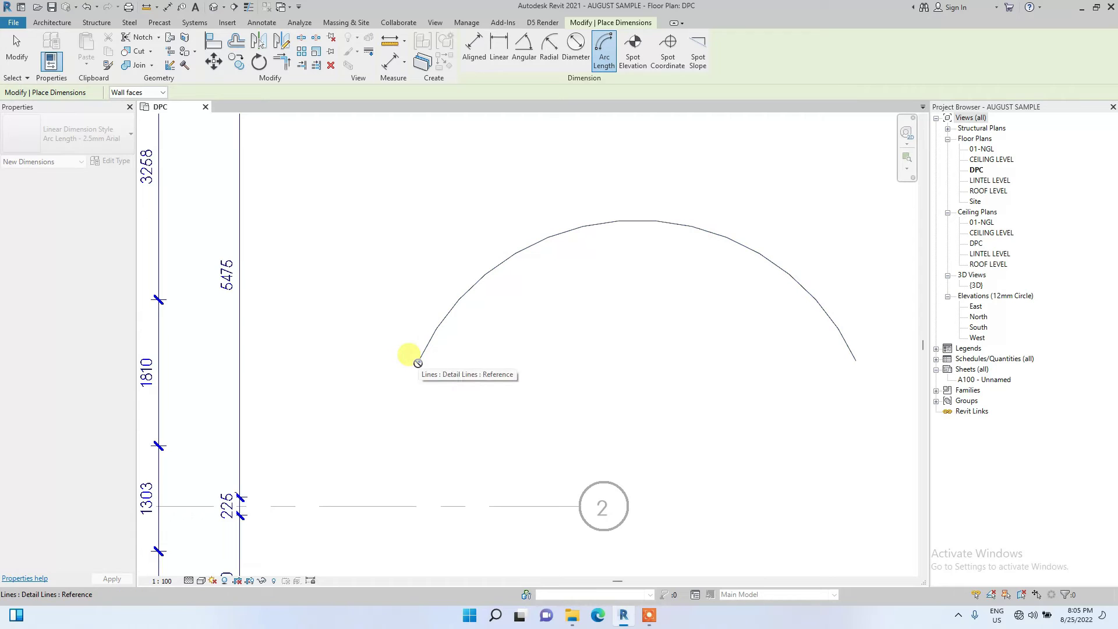
left_click(418, 364)
left_click(858, 367)
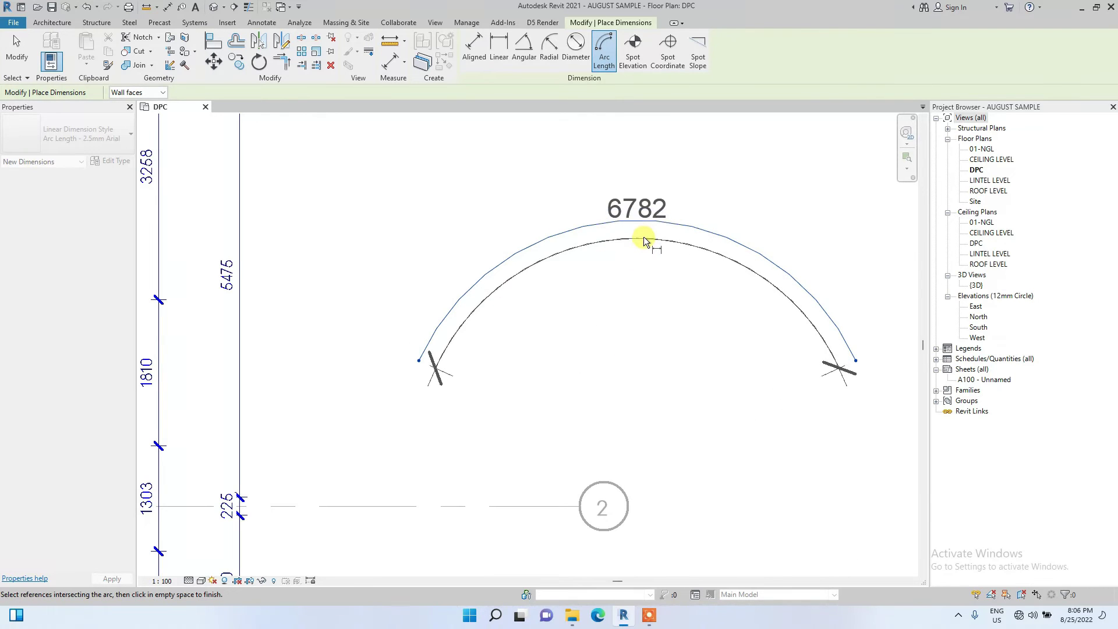
left_click(622, 205)
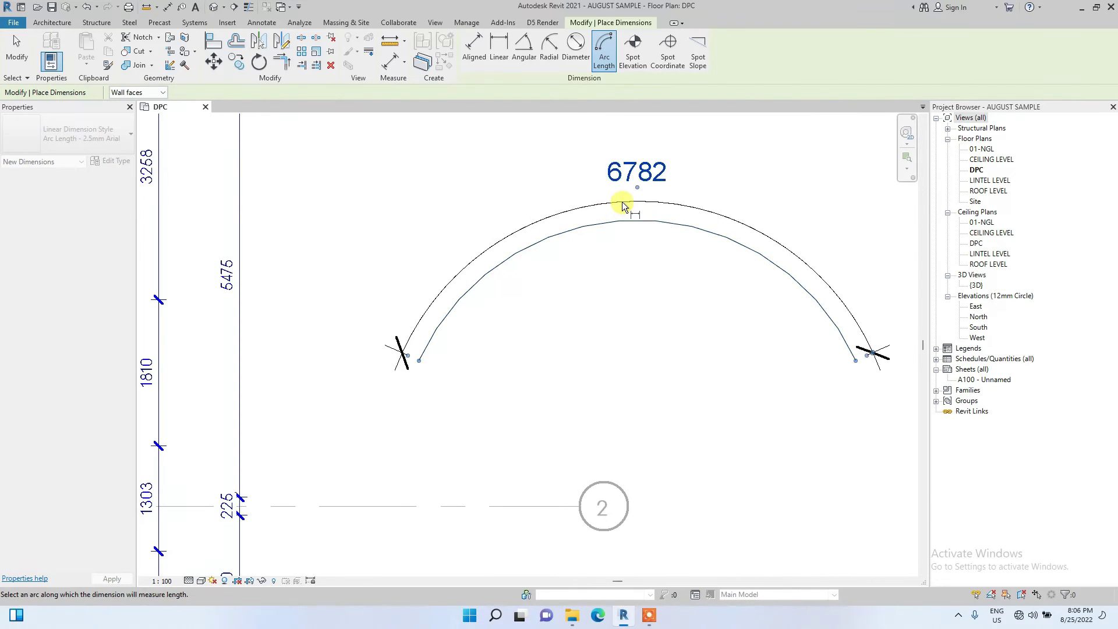
scroll(641, 233, "down", 5)
scroll(408, 338, "down", 2)
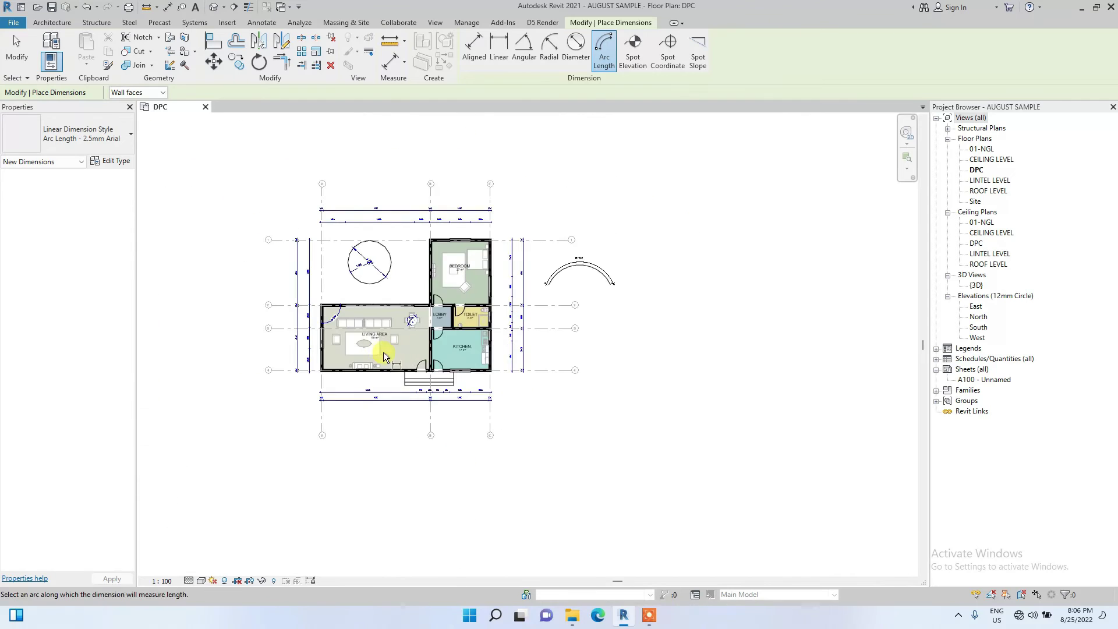
Draw a start-end-radius arc wall below the DPC plan
left_click(52, 22)
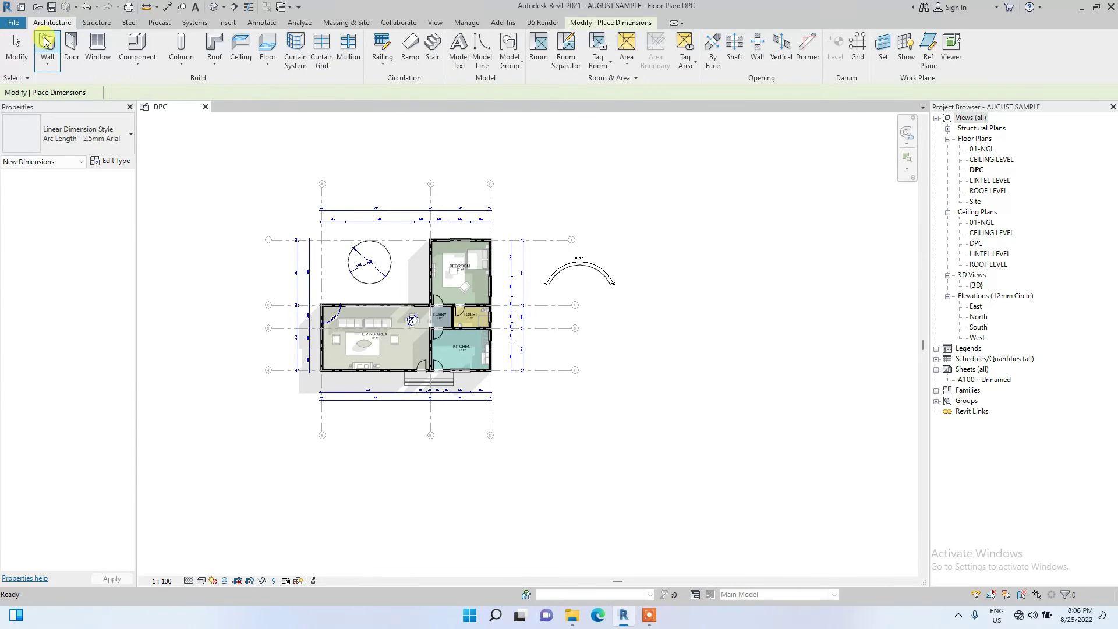
left_click(45, 42)
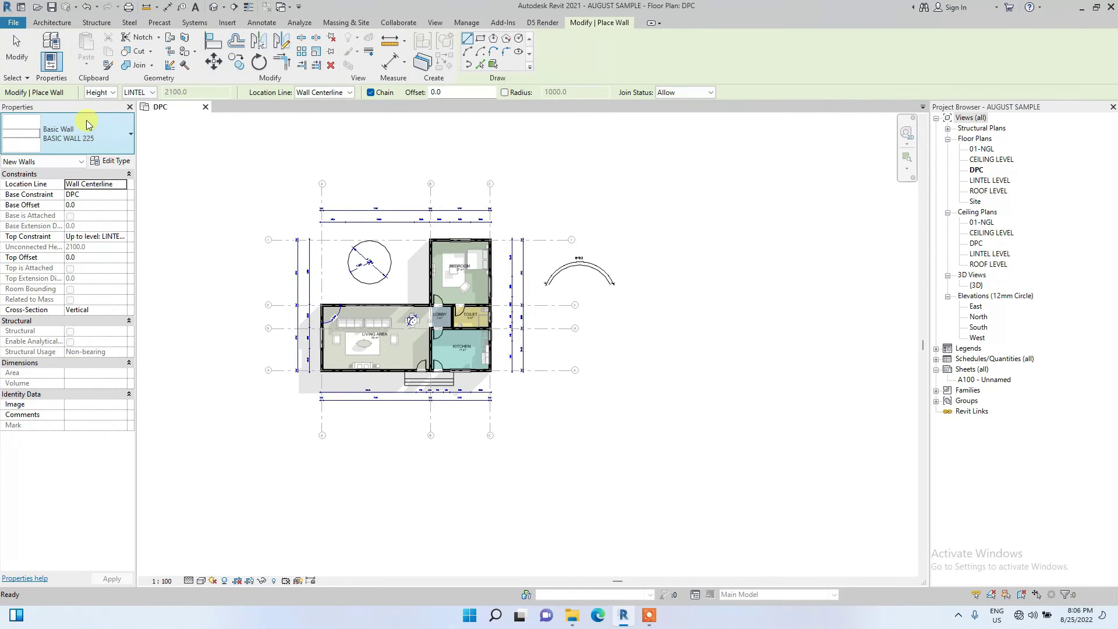
left_click(469, 52)
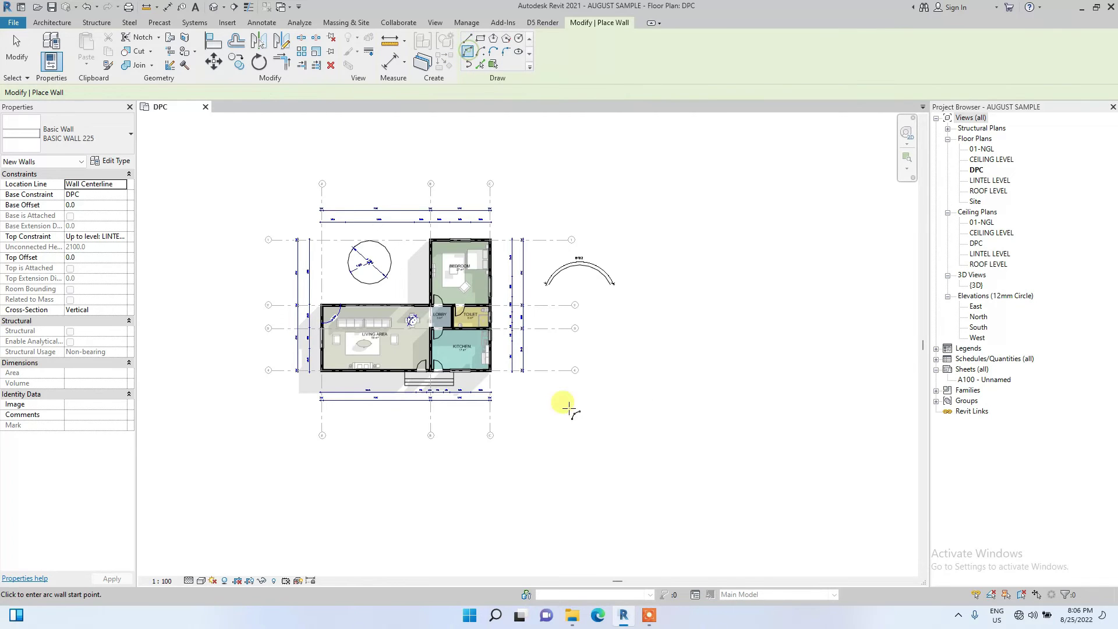
scroll(565, 443, "up", 3)
left_click(556, 423)
left_click(695, 432)
left_click(638, 377)
key("Escape")
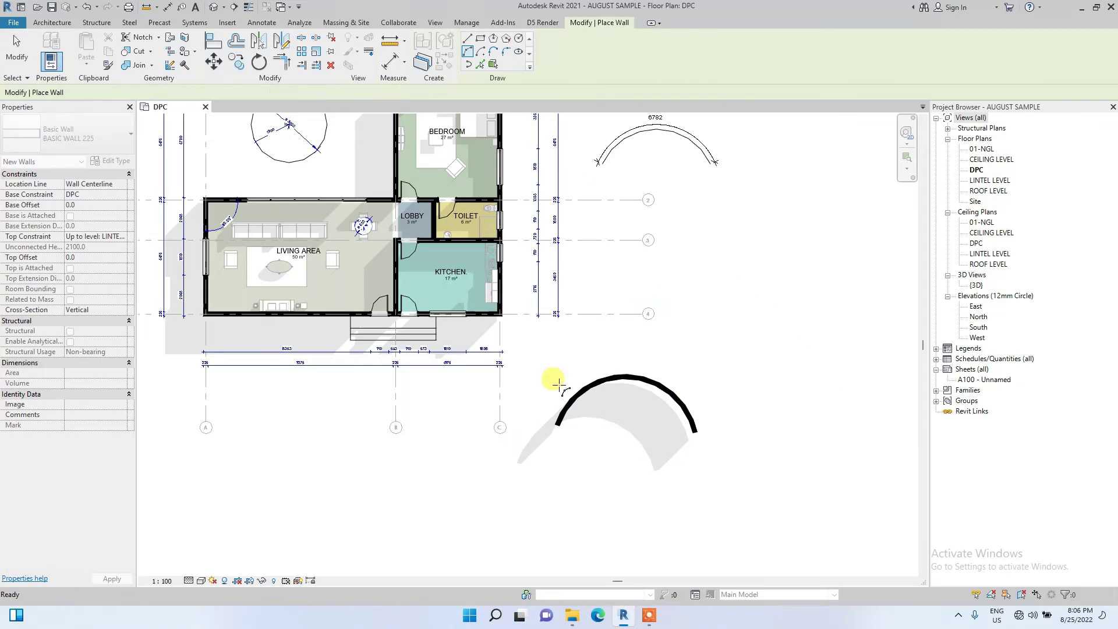
key("Escape")
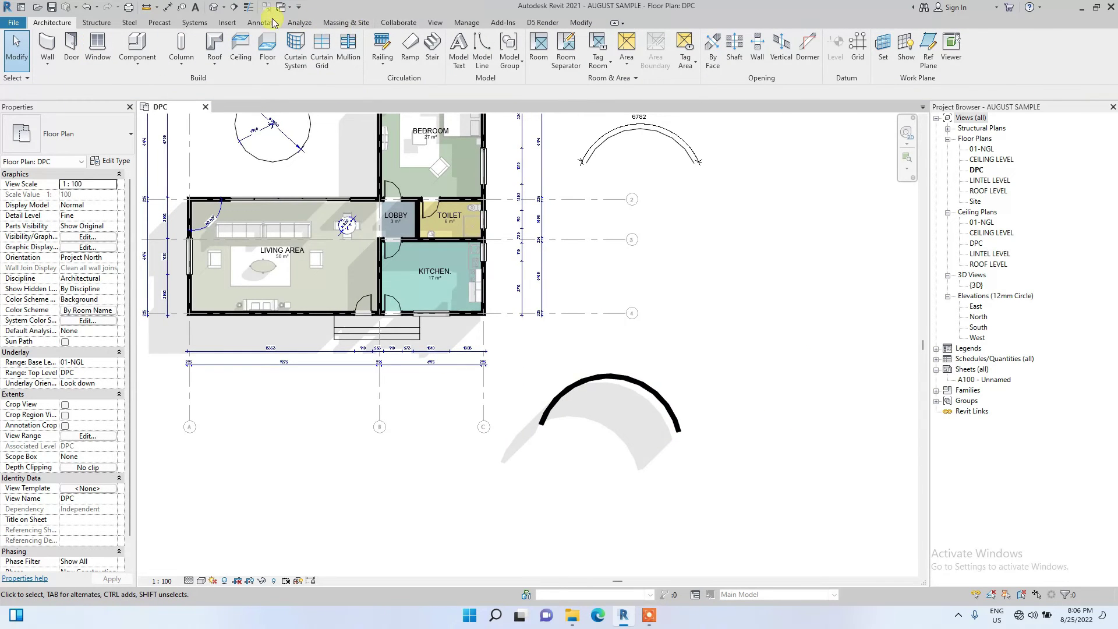
Place a 9577 arc-length dimension along the curved wall's outer face
left_click(262, 22)
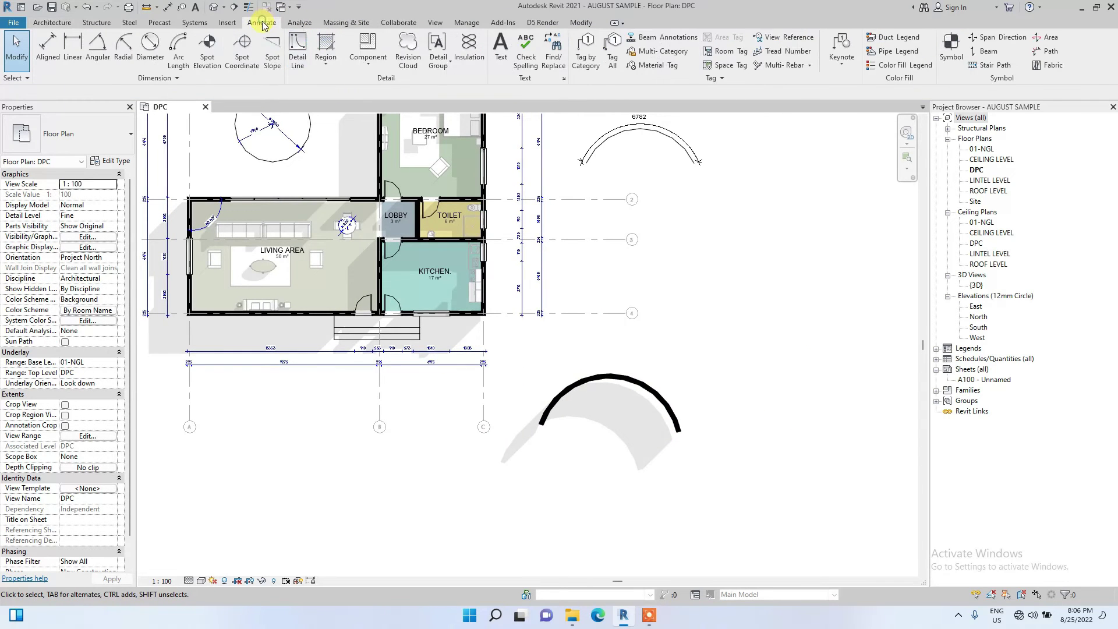
left_click(179, 48)
scroll(606, 472, "up", 5)
left_click(584, 310)
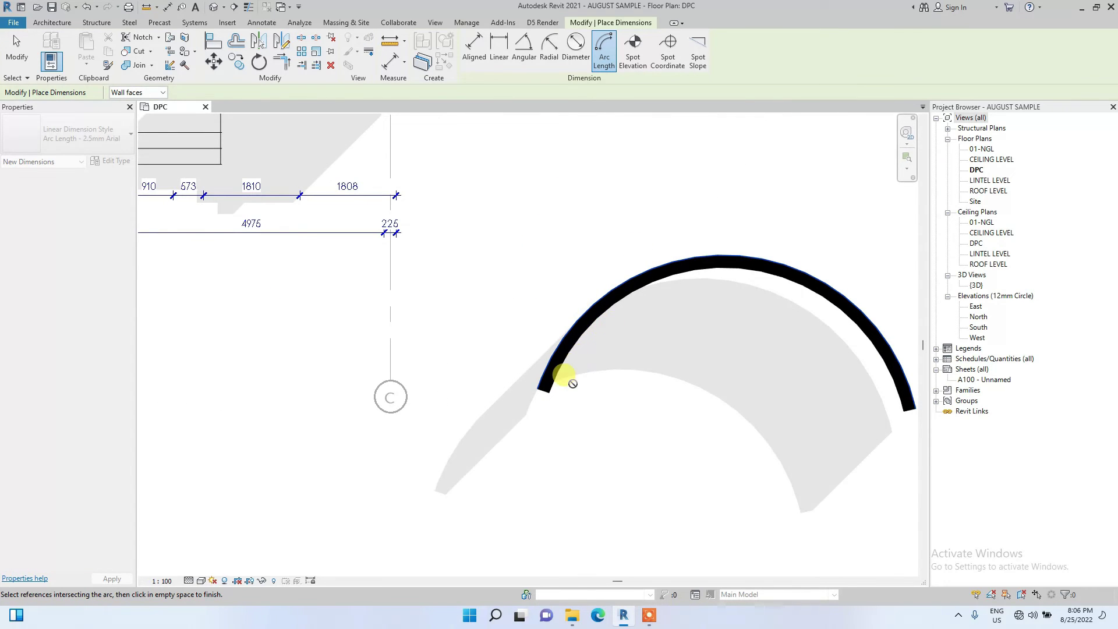
scroll(573, 383, "up", 3)
middle_click_drag(520, 387, 364, 424)
scroll(337, 404, "down", 3)
scroll(342, 415, "up", 1)
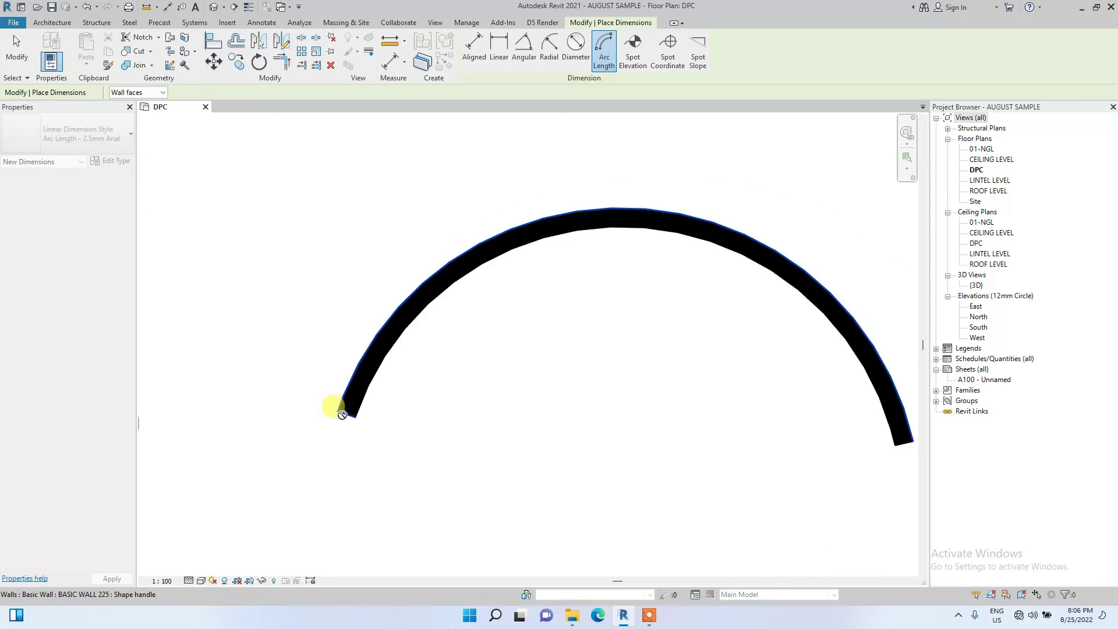
scroll(342, 414, "up", 2)
middle_click_drag(352, 431, 316, 426)
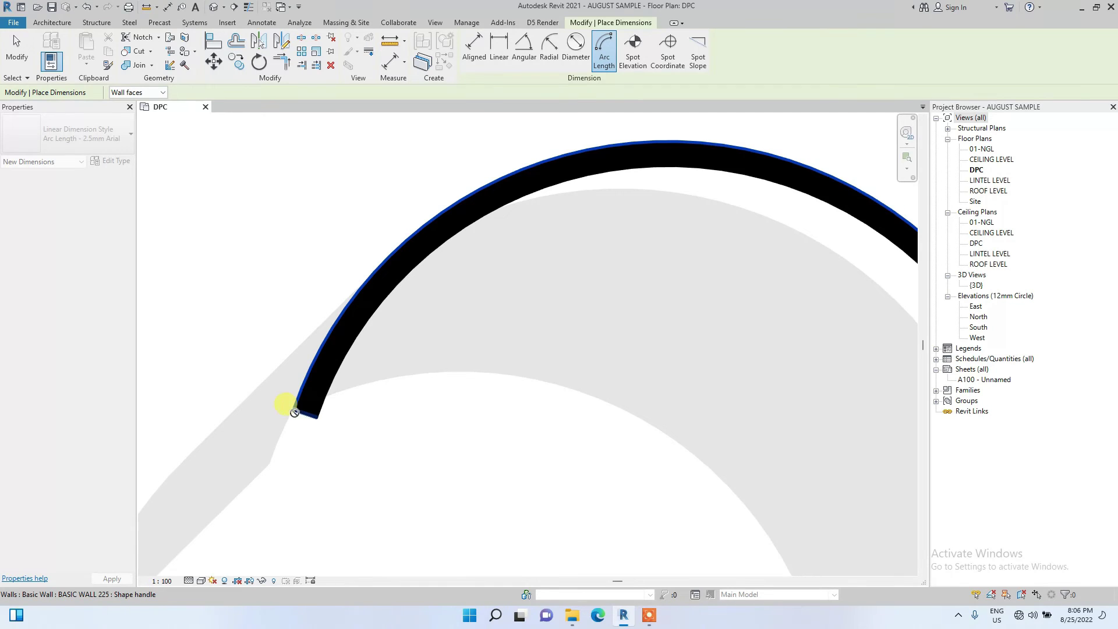
left_click(301, 406)
scroll(300, 406, "down", 4)
scroll(616, 426, "up", 2)
left_click(616, 428)
scroll(616, 428, "down", 2)
scroll(585, 340, "up", 2)
left_click(561, 298)
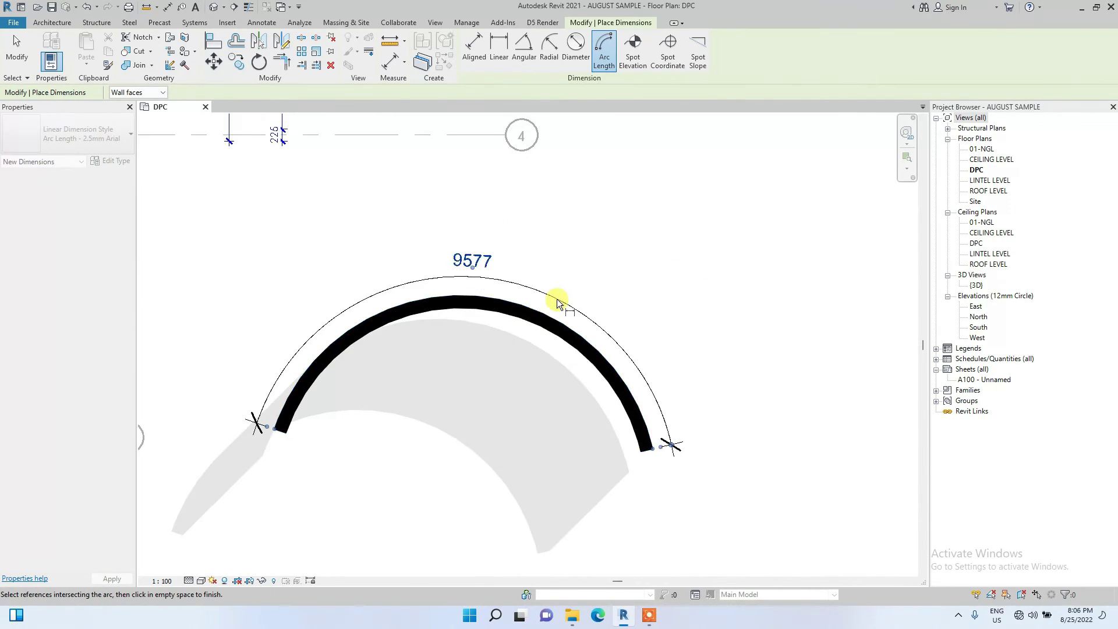
Place an 8994 arc-length dimension along the wall's inner face, then select the 9577 dimension
left_click(401, 319)
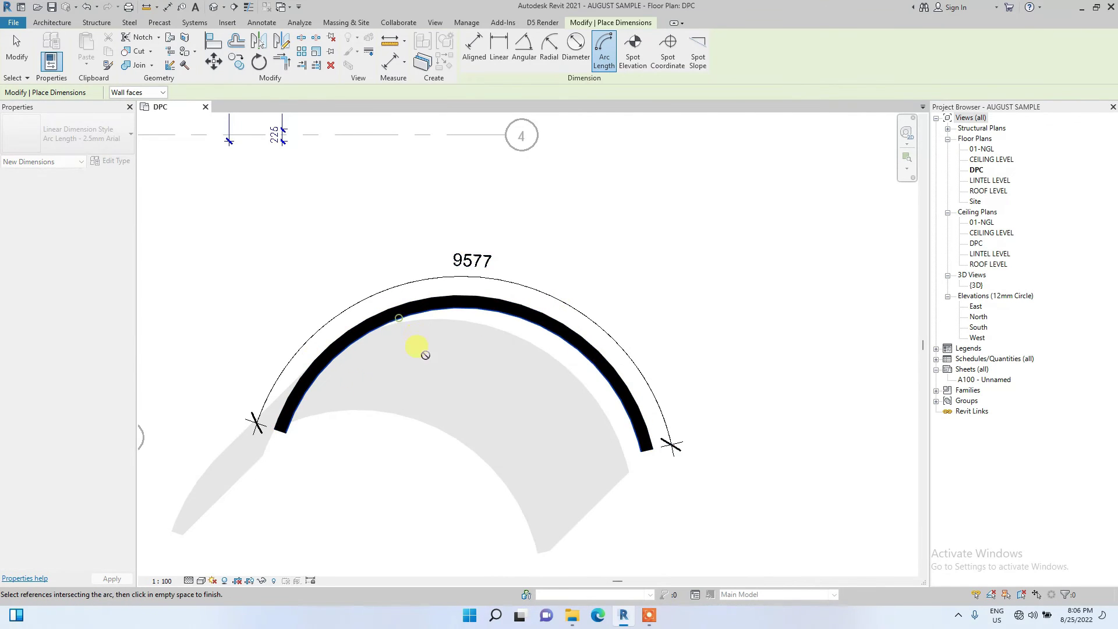
scroll(259, 440, "up", 4)
left_click(257, 438)
scroll(265, 452, "down", 4)
scroll(740, 460, "up", 3)
left_click(724, 457)
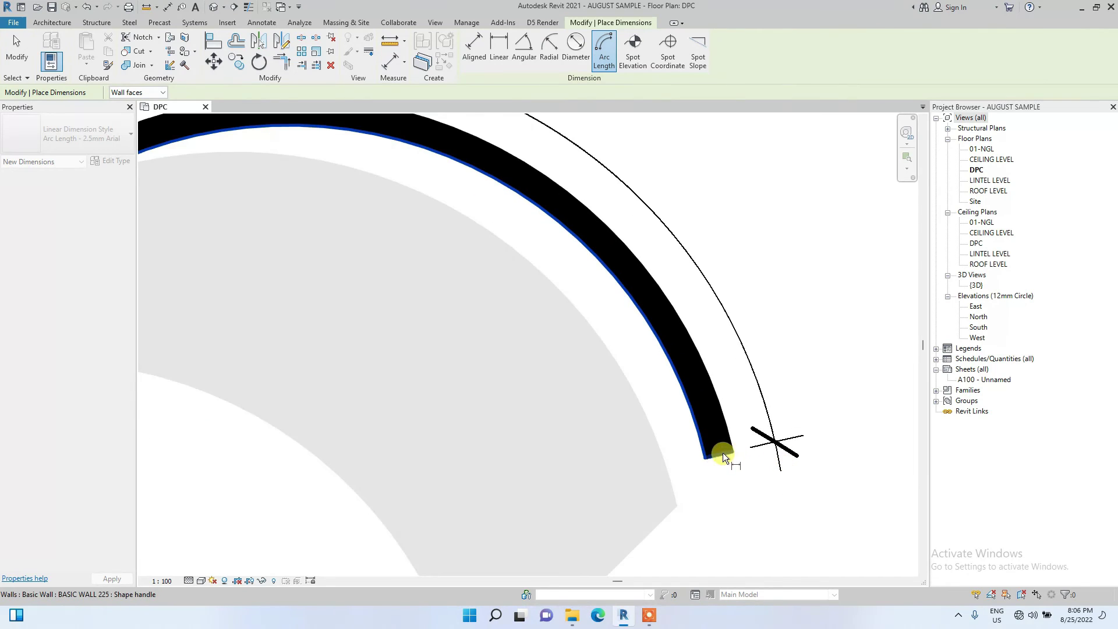
scroll(559, 349, "down", 3)
scroll(562, 332, "up", 2)
left_click(549, 342)
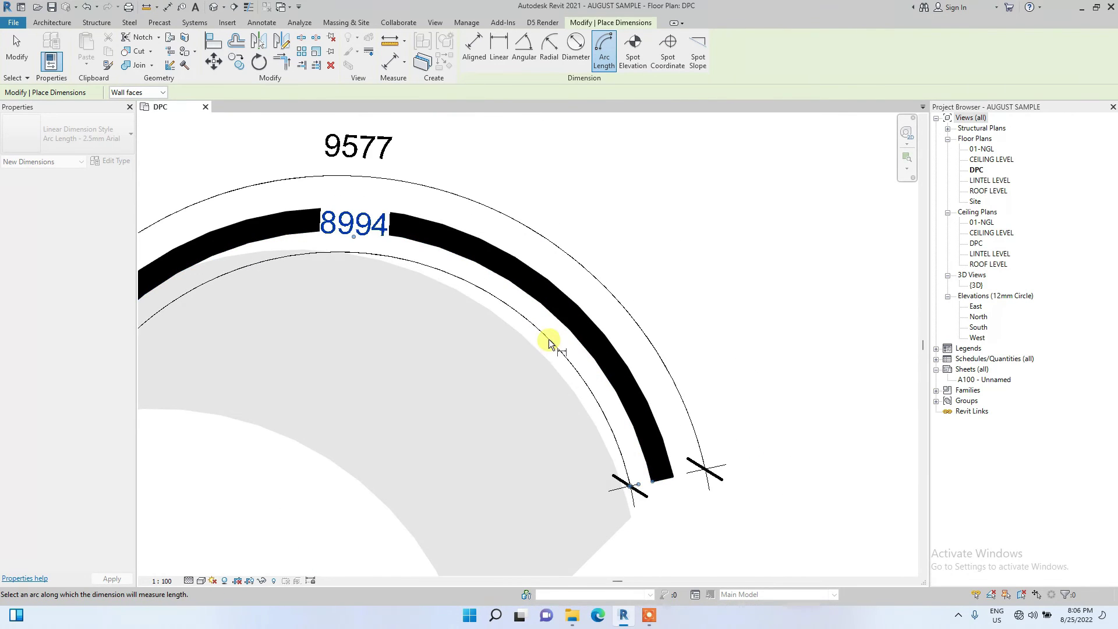
scroll(550, 349, "down", 4)
key("Escape")
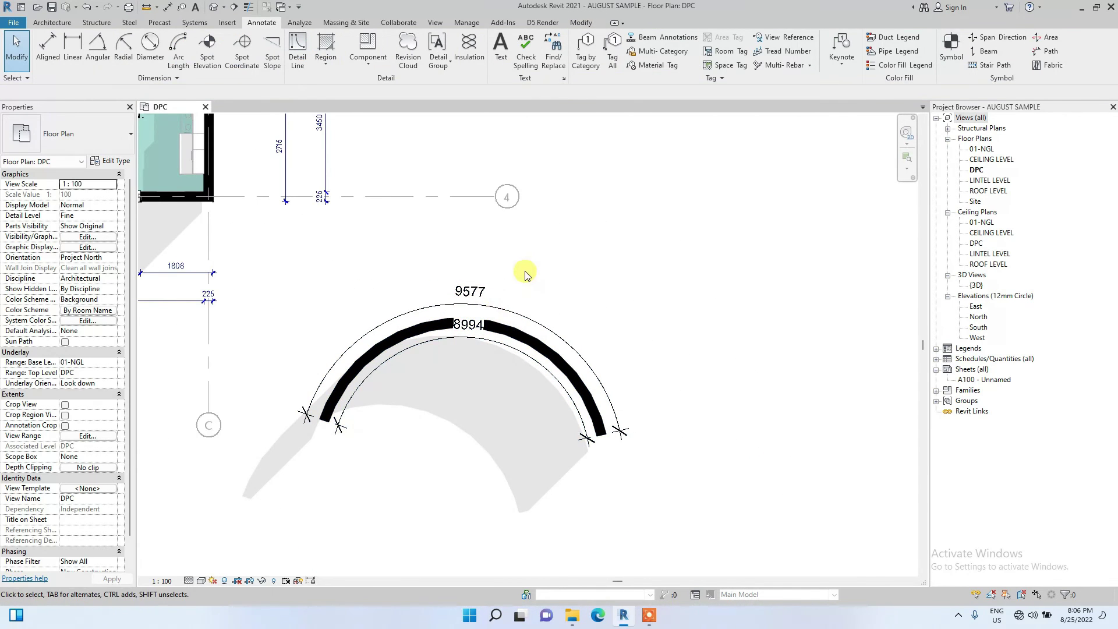
left_click(499, 305)
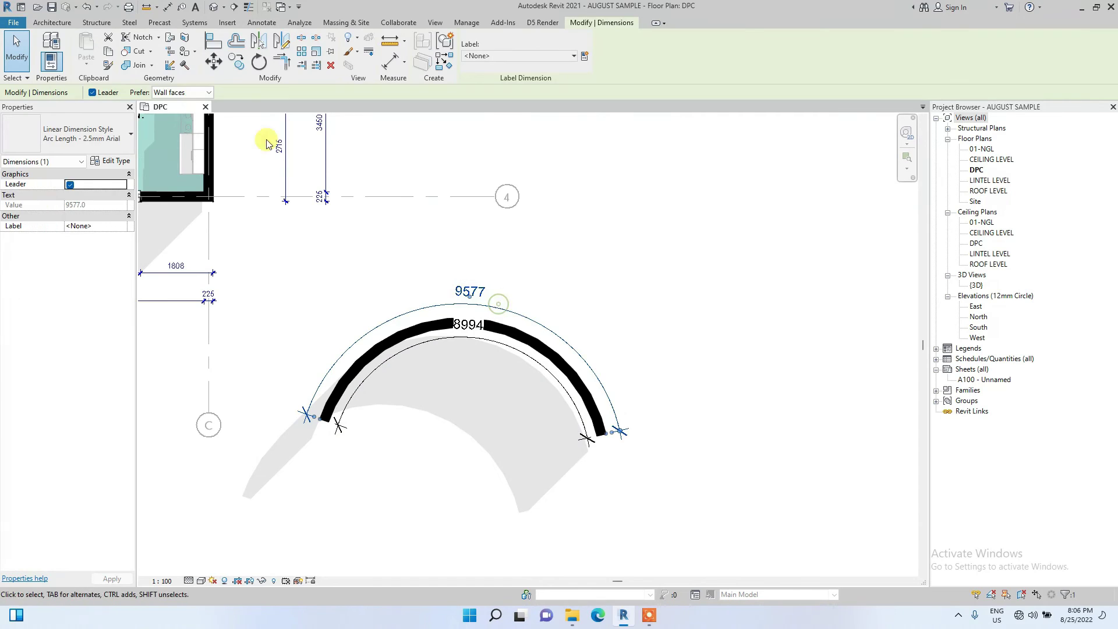
Give the arc-length dimension type Diagonal 1.5mm ticks and fixed witness lines of length 1
left_click(111, 160)
left_click(638, 284)
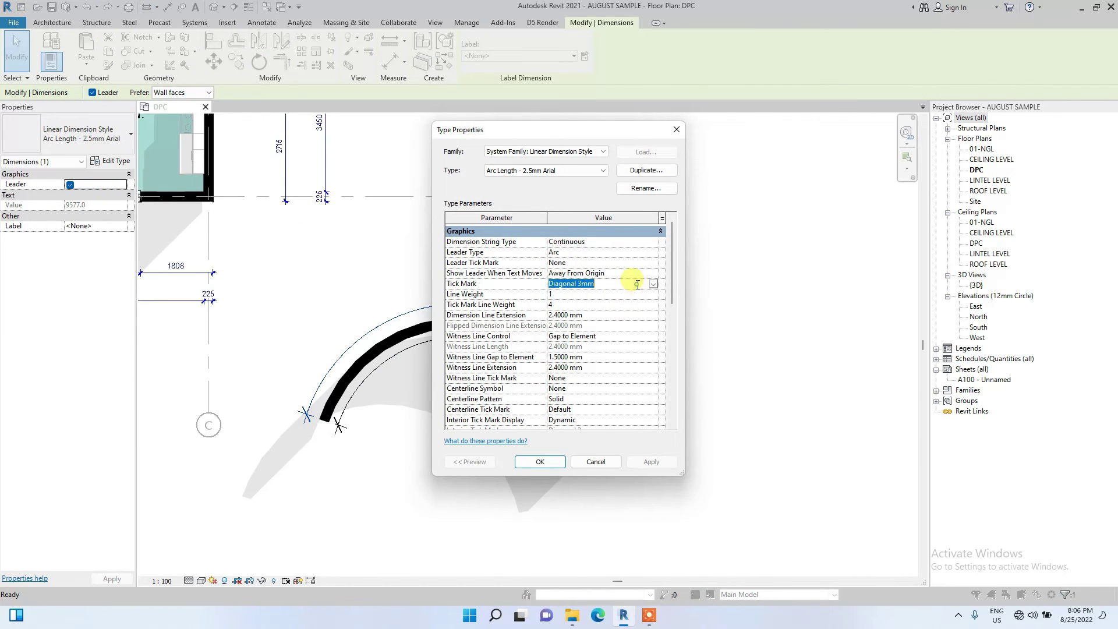
left_click(654, 284)
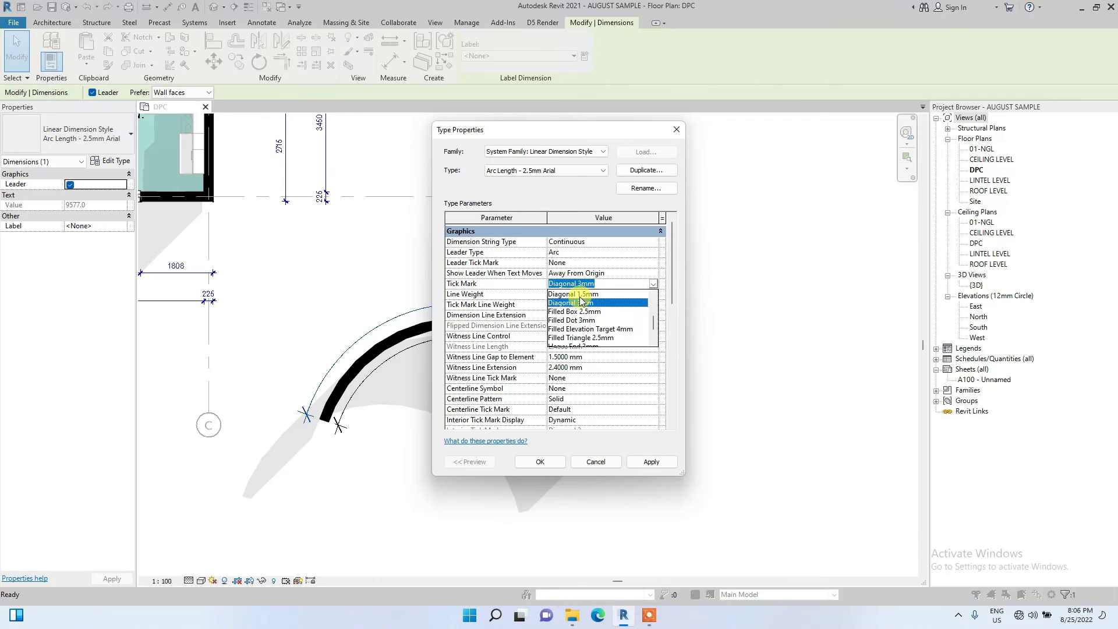
left_click(580, 296)
left_click(600, 316)
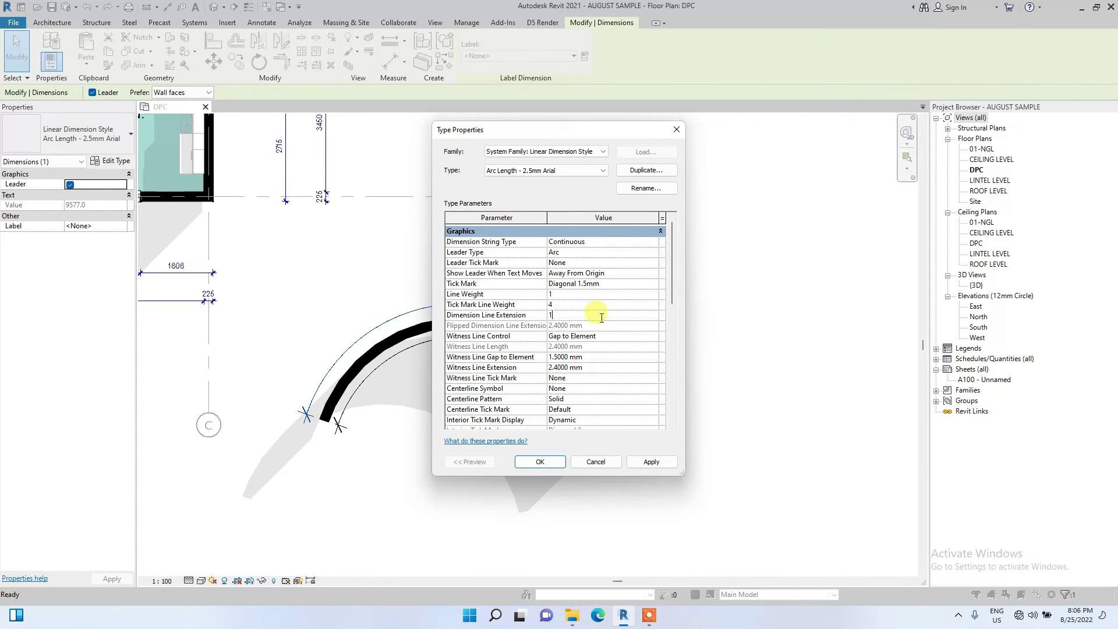
left_click(660, 337)
left_click(656, 337)
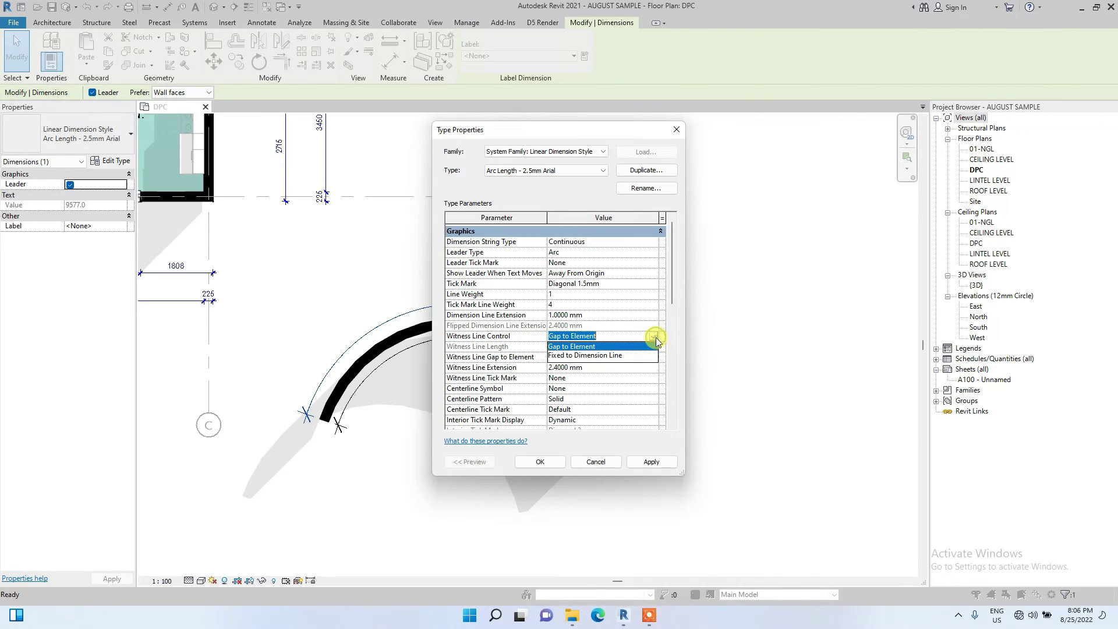
left_click(622, 356)
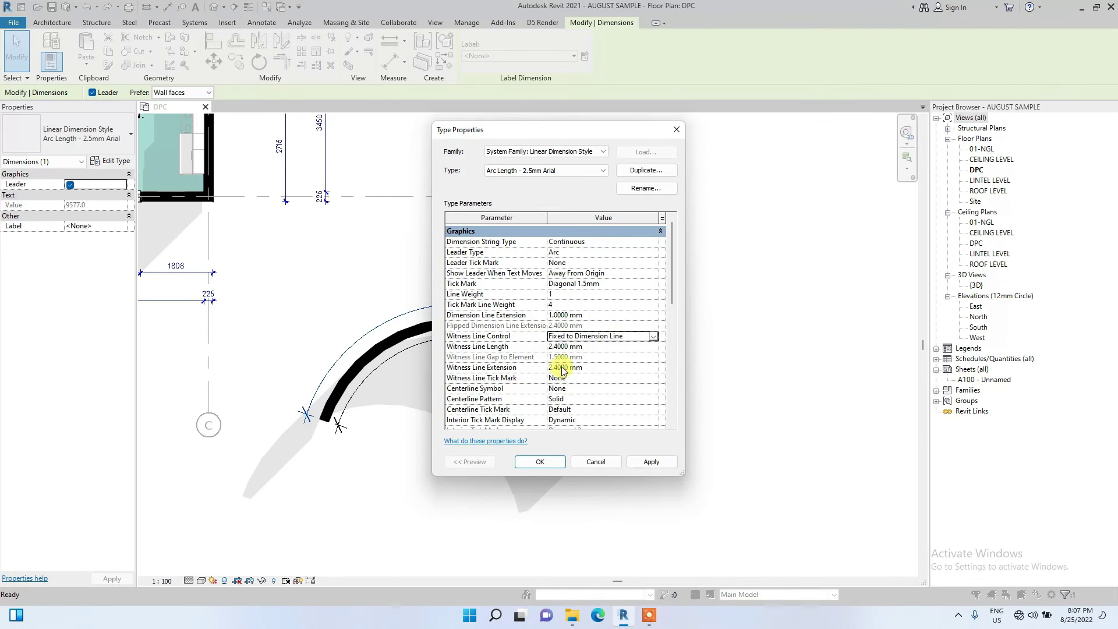
triple_click(604, 348)
type("1")
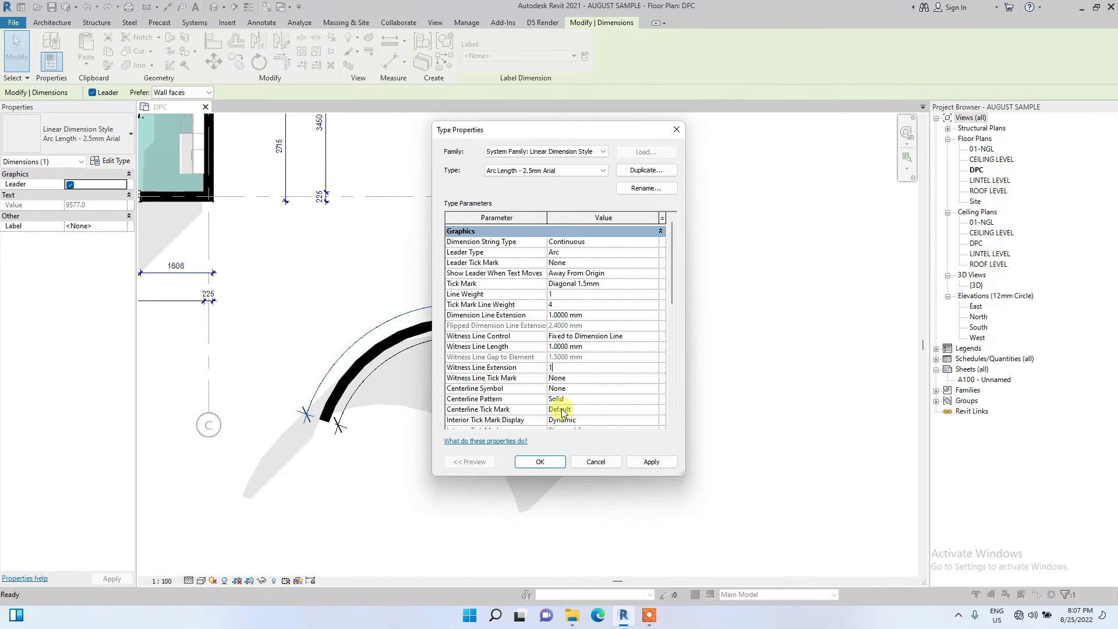
Make the arc-length dimension type blue with 1.5 mm Elegant Lux Mager text
scroll(563, 413, "down", 2)
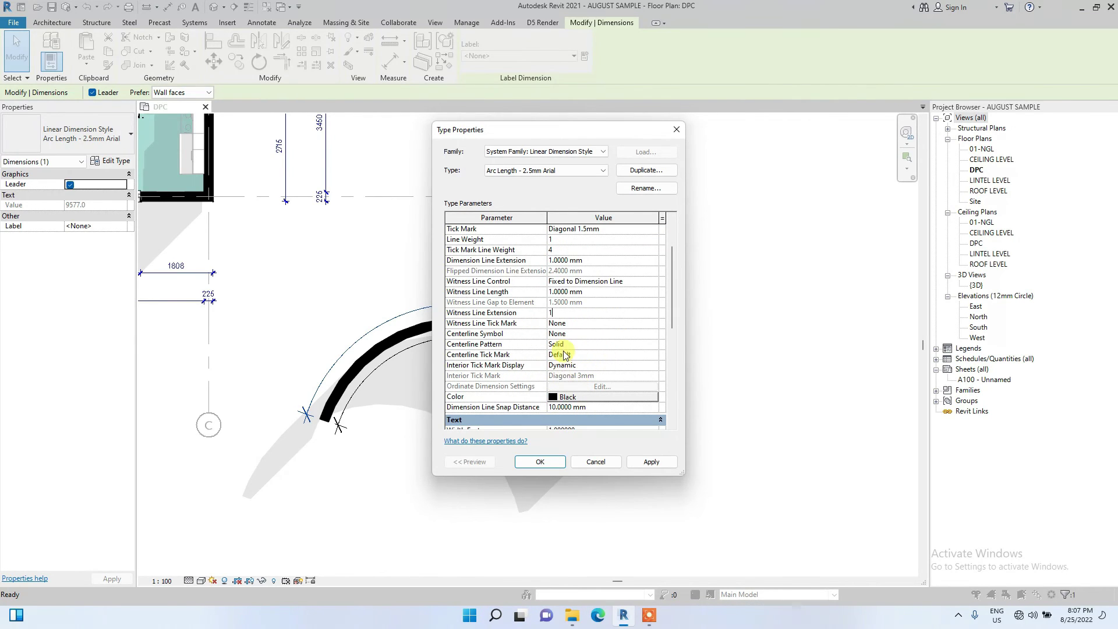
left_click(555, 398)
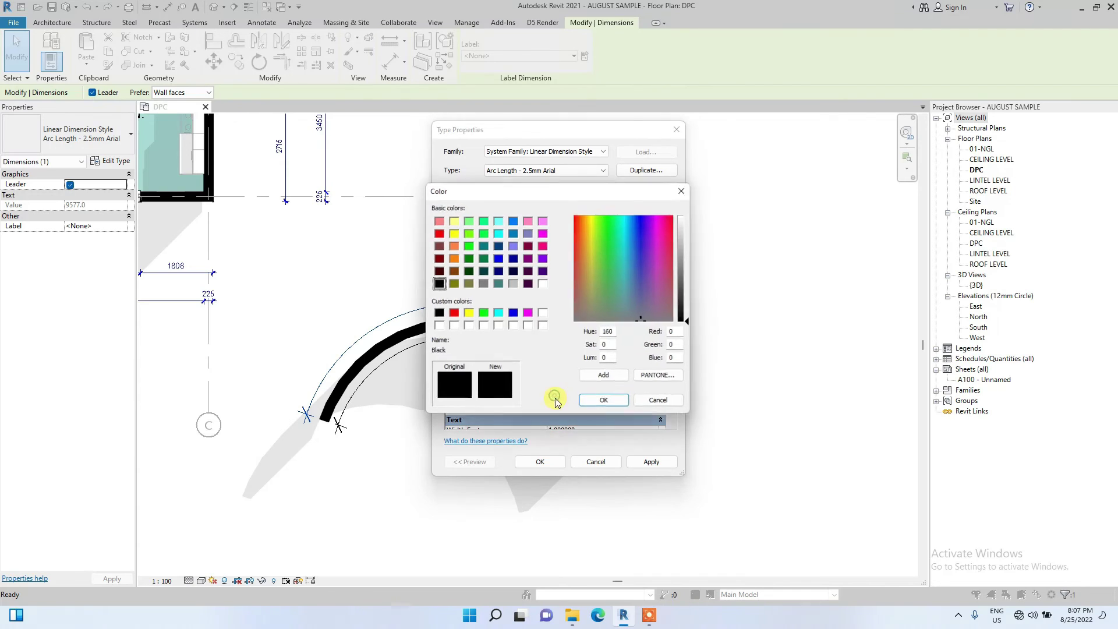
left_click(512, 314)
left_click(608, 404)
scroll(590, 387, "down", 3)
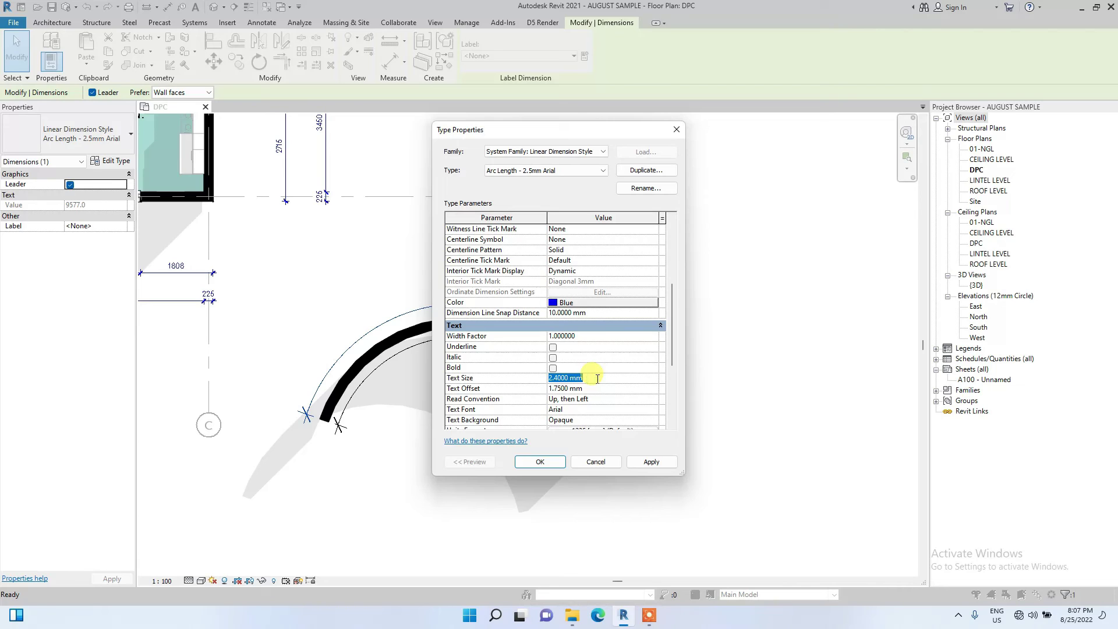
type("1.5")
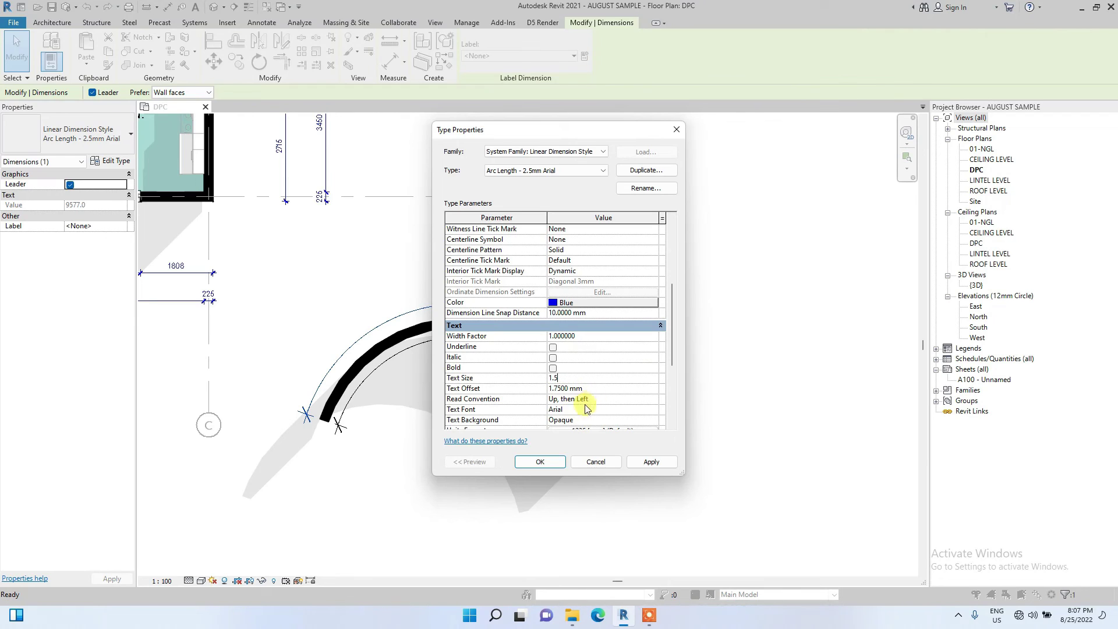
type("LuX")
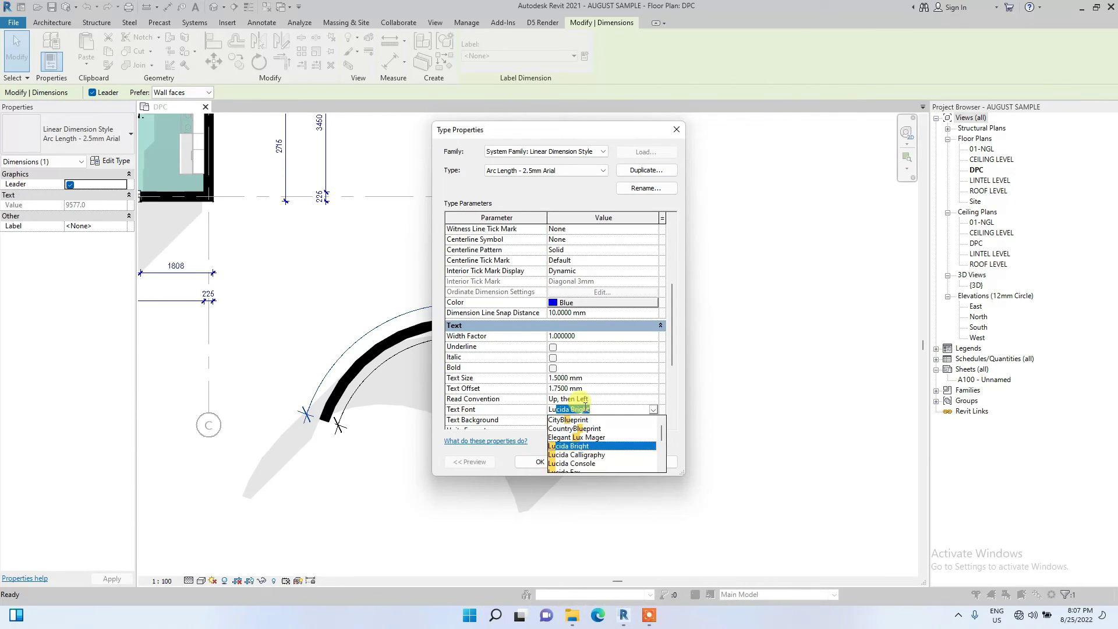
left_click(602, 387)
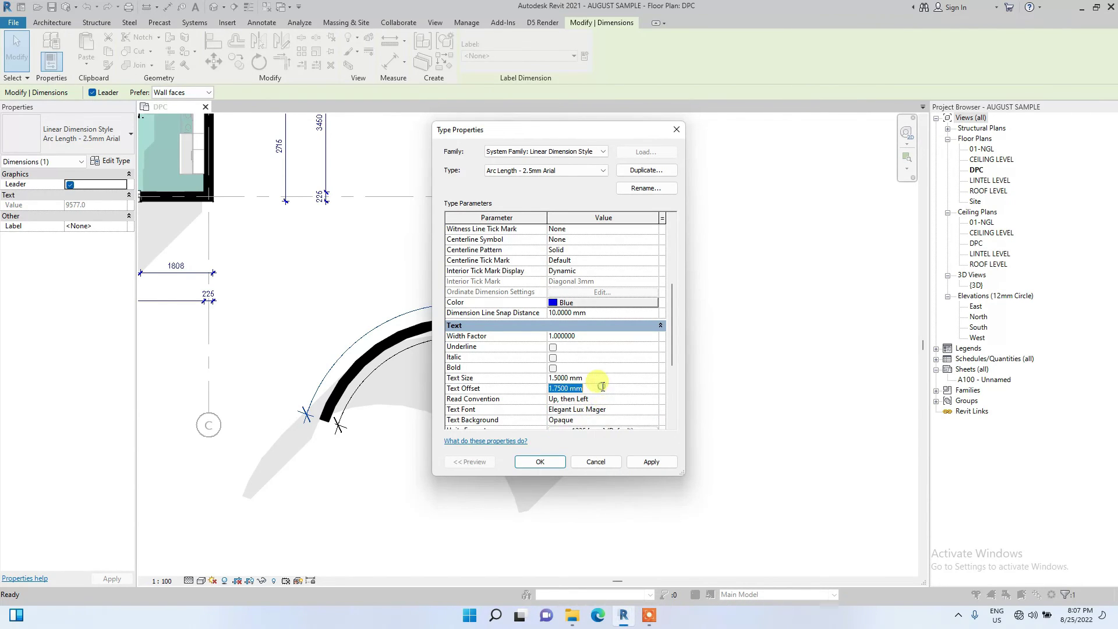